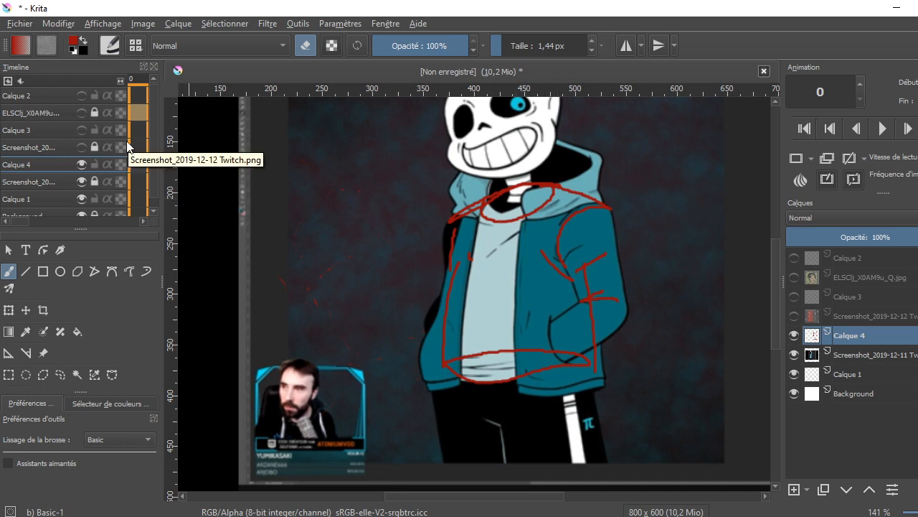
# Switch the brush colour to green #279a0b and draw the fabric drape lines on both sides of the jacket opening below the hood.
pyautogui.click(75, 46)
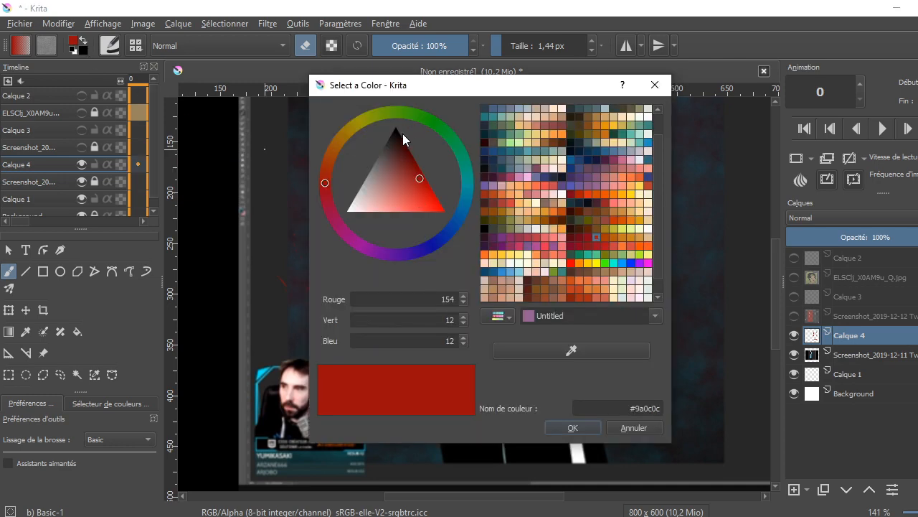
pyautogui.click(419, 116)
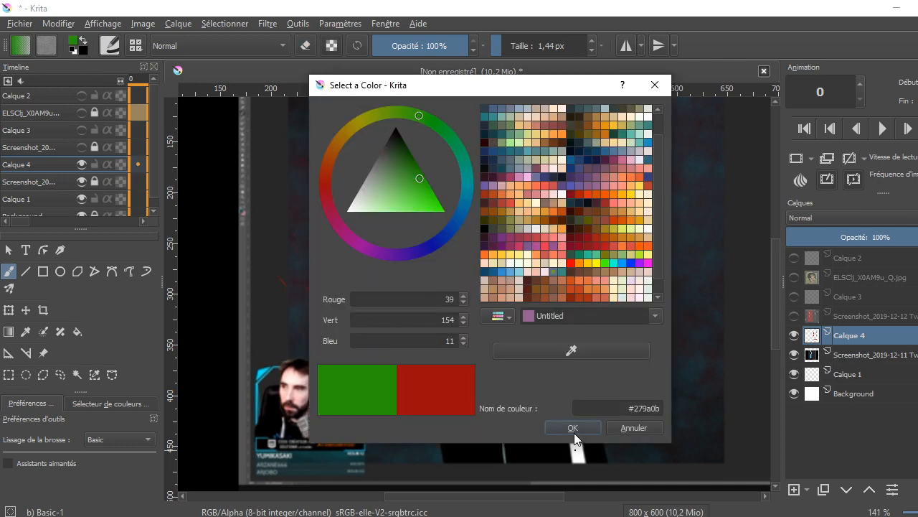
pyautogui.click(572, 429)
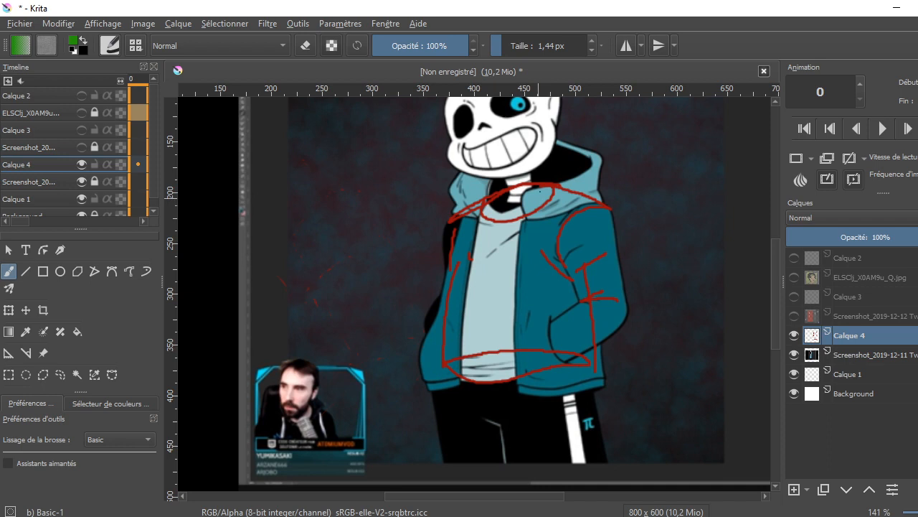
pyautogui.moveTo(548, 187); pyautogui.dragTo(514, 280)
pyautogui.moveTo(563, 204)
pyautogui.mouseDown()
pyautogui.moveTo(570, 196)
pyautogui.moveTo(532, 287)
pyautogui.mouseUp()
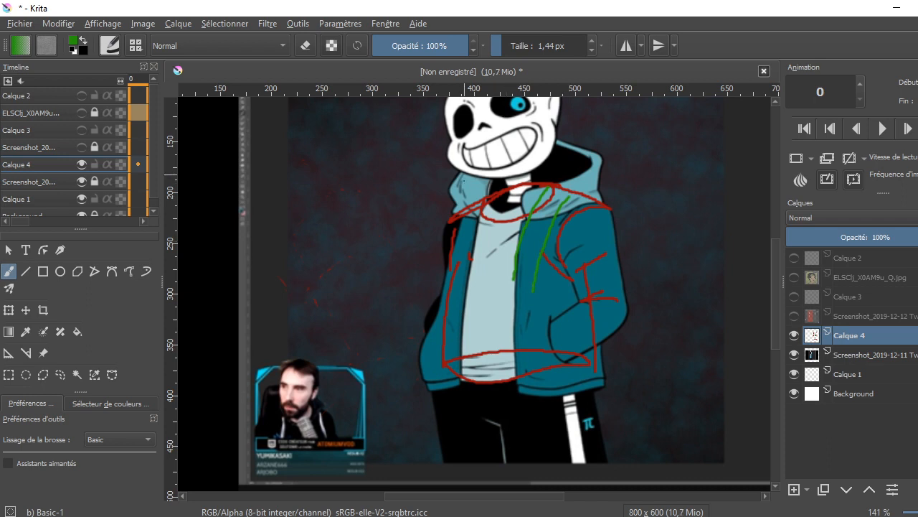
pyautogui.moveTo(474, 217); pyautogui.dragTo(467, 244)
pyautogui.moveTo(542, 214)
pyautogui.mouseDown()
pyautogui.moveTo(576, 190)
pyautogui.moveTo(548, 215)
pyautogui.mouseUp()
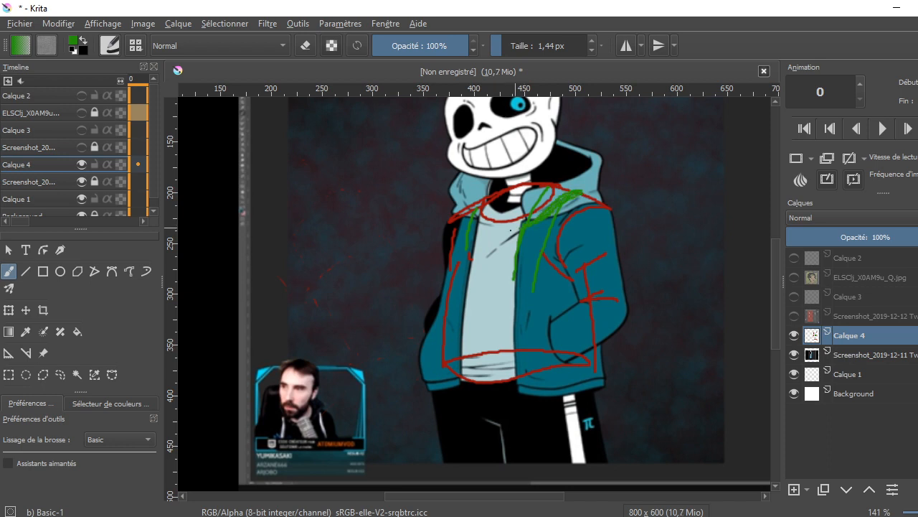
# Switch the brush colour to magenta #9a0a78 and outline the hood's edges on both sides of the character's neck.
pyautogui.click(75, 41)
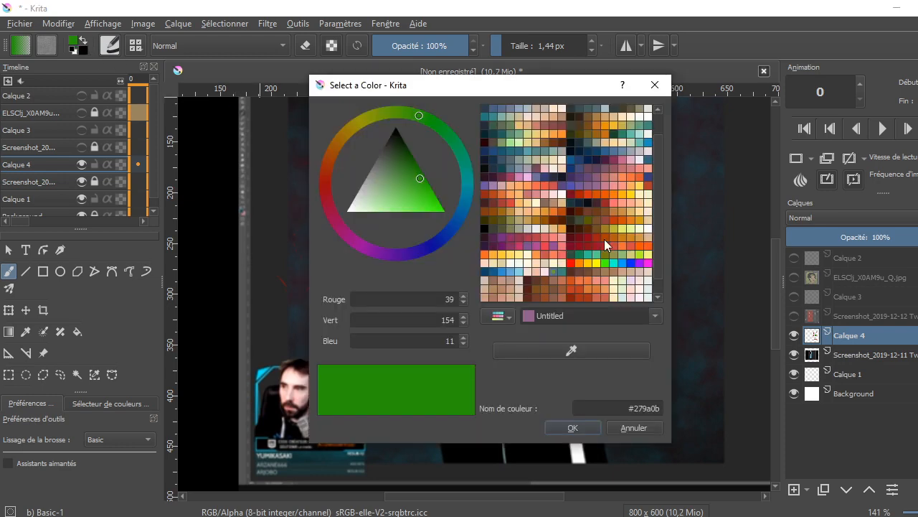
pyautogui.click(350, 235)
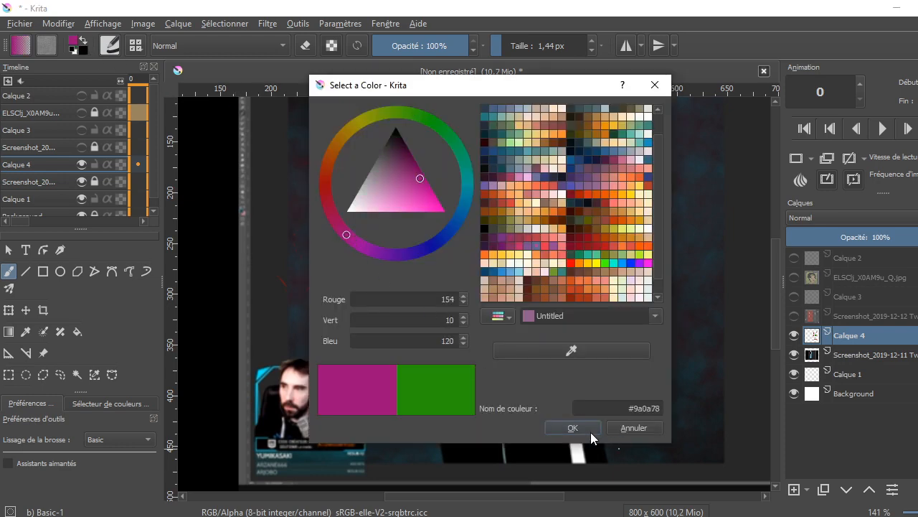
pyautogui.click(573, 428)
pyautogui.moveTo(531, 224)
pyautogui.mouseDown()
pyautogui.moveTo(549, 202)
pyautogui.moveTo(581, 192)
pyautogui.mouseUp()
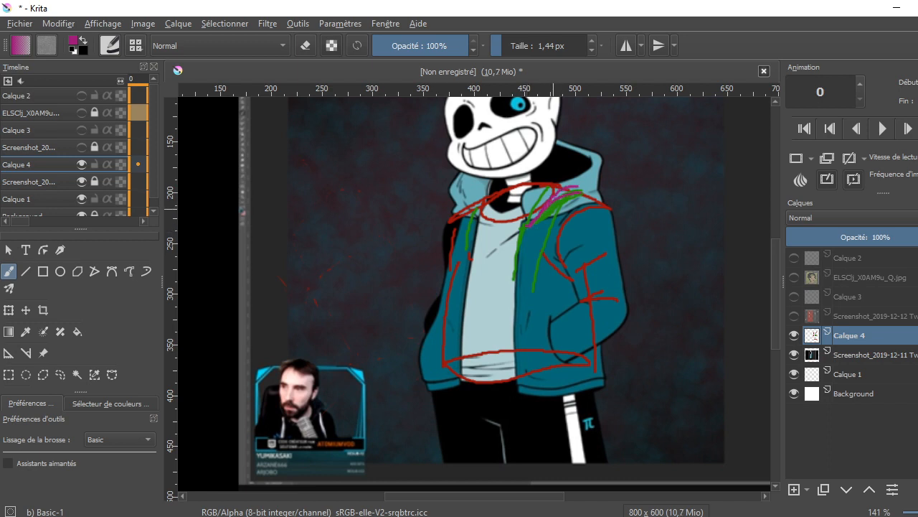
pyautogui.hotkey('ctrl', 'z')
pyautogui.moveTo(463, 210); pyautogui.dragTo(476, 177)
pyautogui.moveTo(590, 197)
pyautogui.mouseDown()
pyautogui.moveTo(602, 178)
pyautogui.moveTo(582, 159)
pyautogui.moveTo(548, 155)
pyautogui.mouseUp()
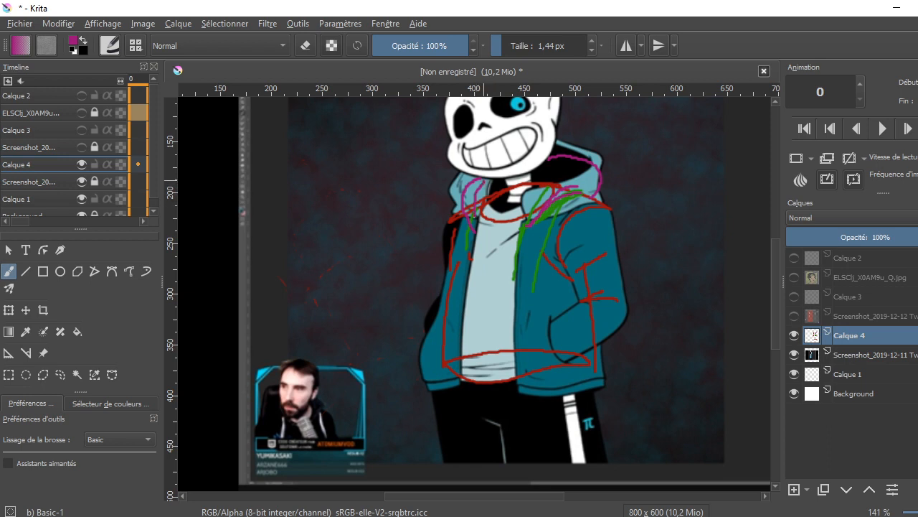
# Outline the hood's inner folds and fill its inside areas on both sides of the neck with magenta scribbles.
pyautogui.moveTo(525, 227)
pyautogui.mouseDown()
pyautogui.moveTo(534, 190)
pyautogui.moveTo(573, 165)
pyautogui.moveTo(536, 168)
pyautogui.mouseUp()
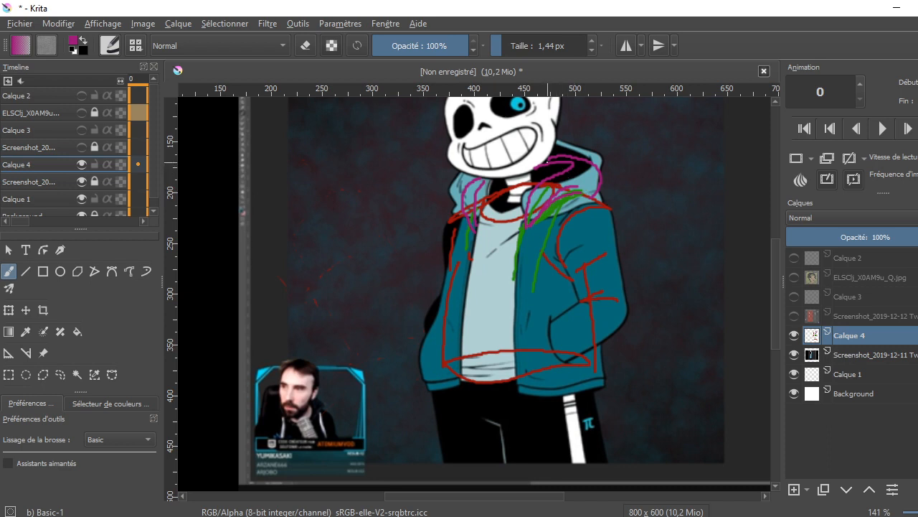
pyautogui.moveTo(542, 168)
pyautogui.mouseDown()
pyautogui.moveTo(542, 179)
pyautogui.moveTo(555, 170)
pyautogui.moveTo(546, 180)
pyautogui.moveTo(567, 165)
pyautogui.moveTo(543, 169)
pyautogui.mouseUp()
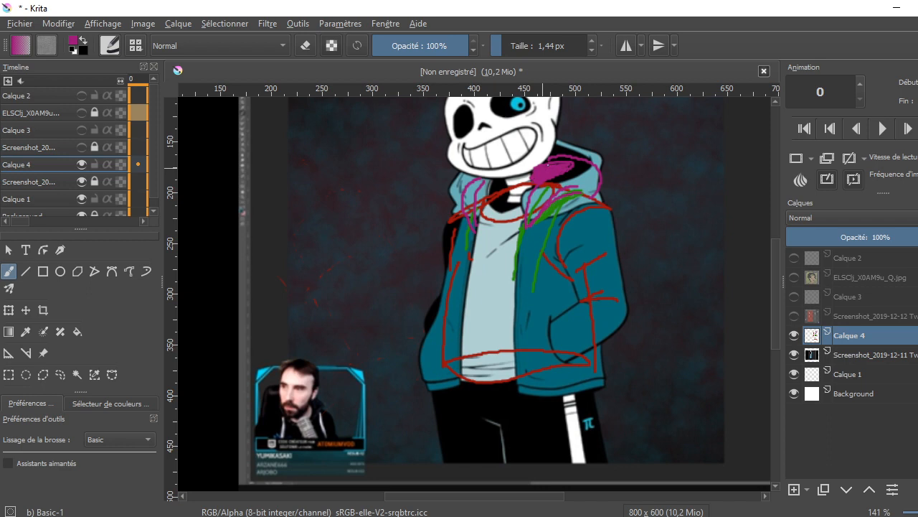
pyautogui.moveTo(485, 186)
pyautogui.mouseDown()
pyautogui.moveTo(481, 195)
pyautogui.moveTo(503, 187)
pyautogui.moveTo(495, 179)
pyautogui.mouseUp()
pyautogui.moveTo(493, 183); pyautogui.dragTo(504, 183)
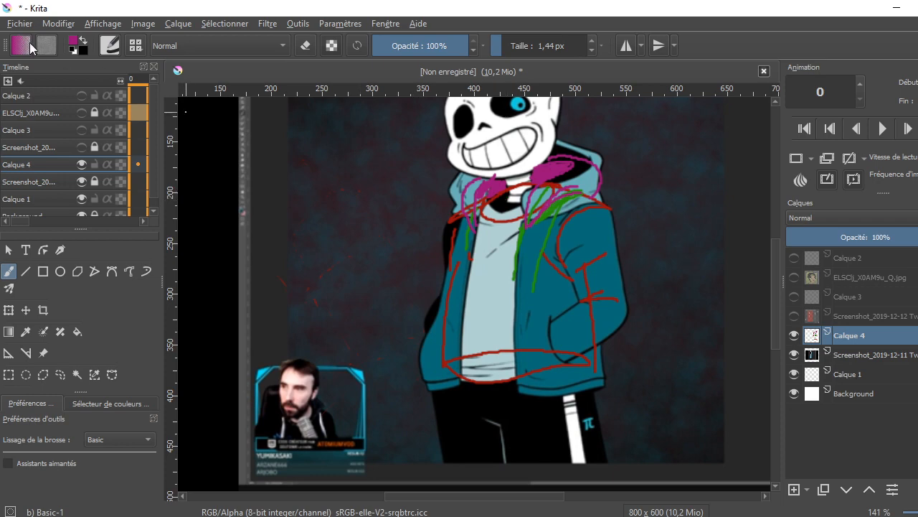
# Switch the brush colour to red #9a0a1f and trace the outer edges of both trouser legs and the crotch fold.
pyautogui.click(74, 40)
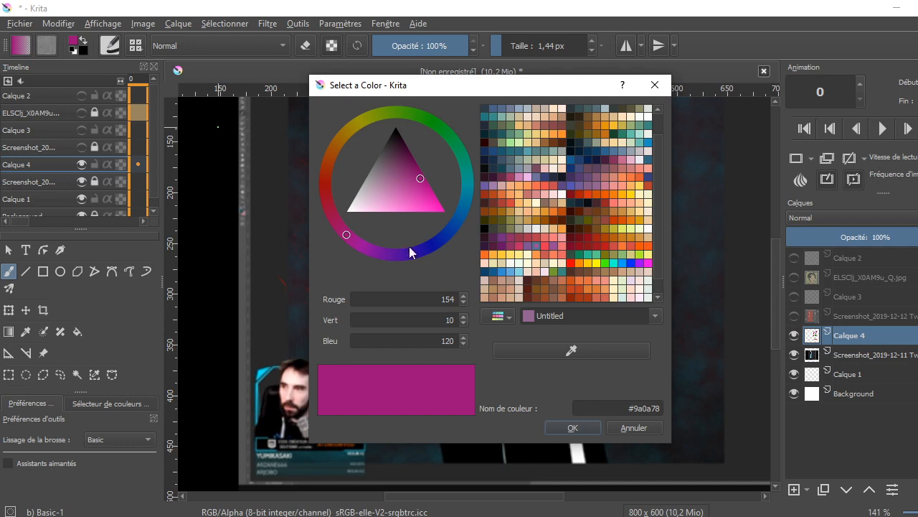
pyautogui.click(324, 192)
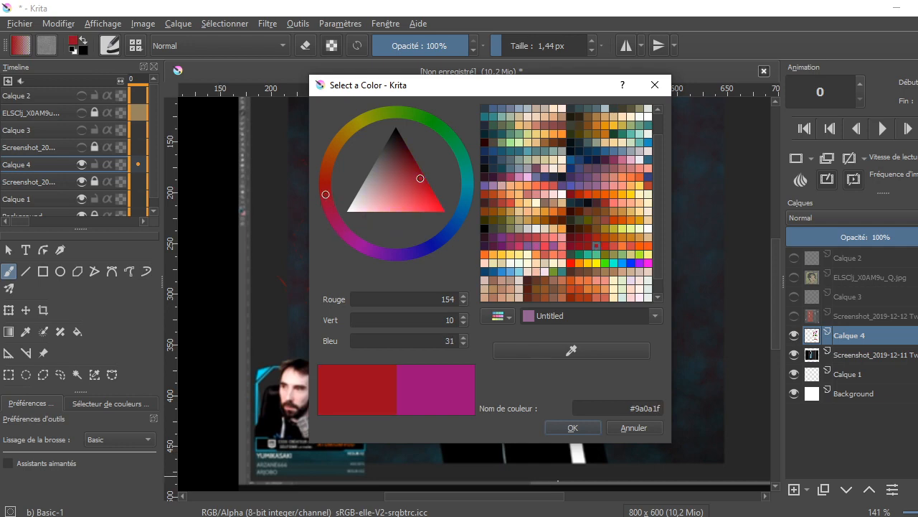
pyautogui.click(568, 431)
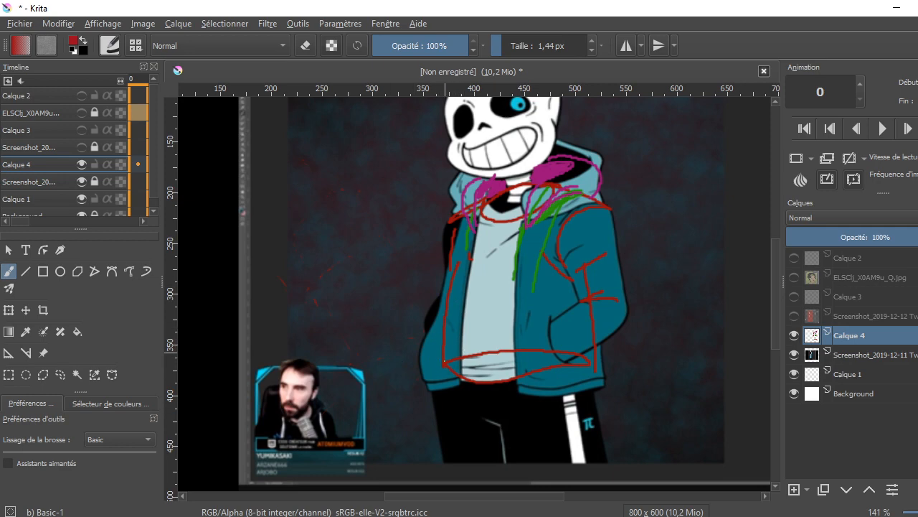
pyautogui.moveTo(444, 380); pyautogui.dragTo(460, 453)
pyautogui.moveTo(446, 391); pyautogui.dragTo(455, 463)
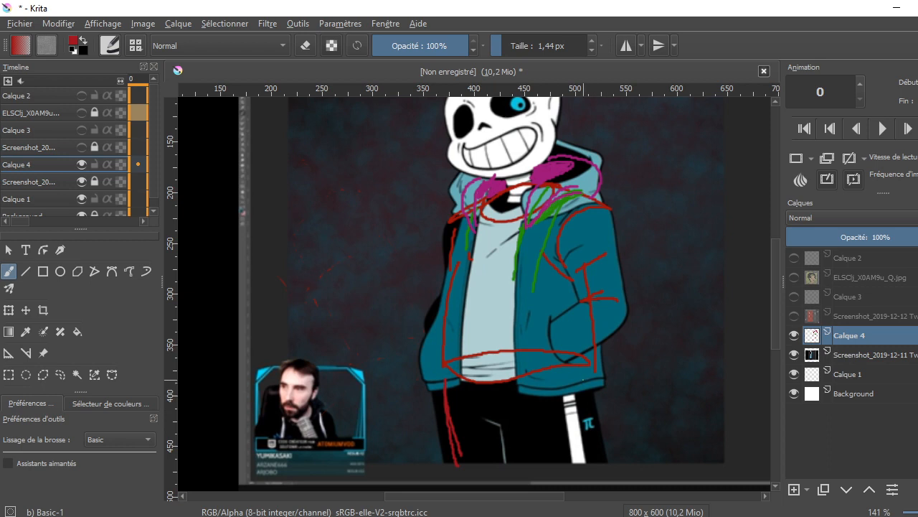
pyautogui.moveTo(590, 383); pyautogui.dragTo(604, 460)
pyautogui.moveTo(501, 430); pyautogui.dragTo(507, 459)
pyautogui.moveTo(482, 421); pyautogui.dragTo(501, 430)
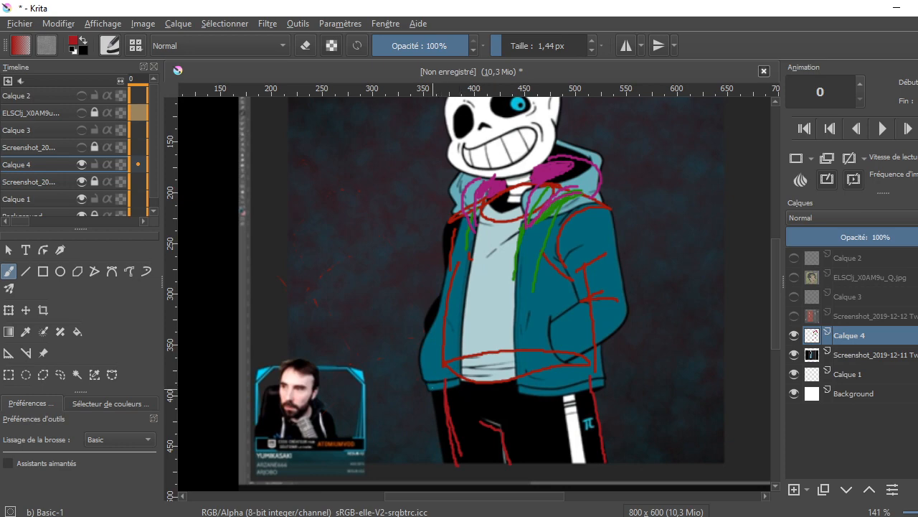
# Trace the jacket's lower hem and the outer contour of the partly hidden sleeve and jacket side in red.
pyautogui.moveTo(446, 393); pyautogui.dragTo(458, 397)
pyautogui.moveTo(510, 399)
pyautogui.mouseDown()
pyautogui.moveTo(603, 382)
pyautogui.moveTo(600, 350)
pyautogui.moveTo(602, 376)
pyautogui.mouseUp()
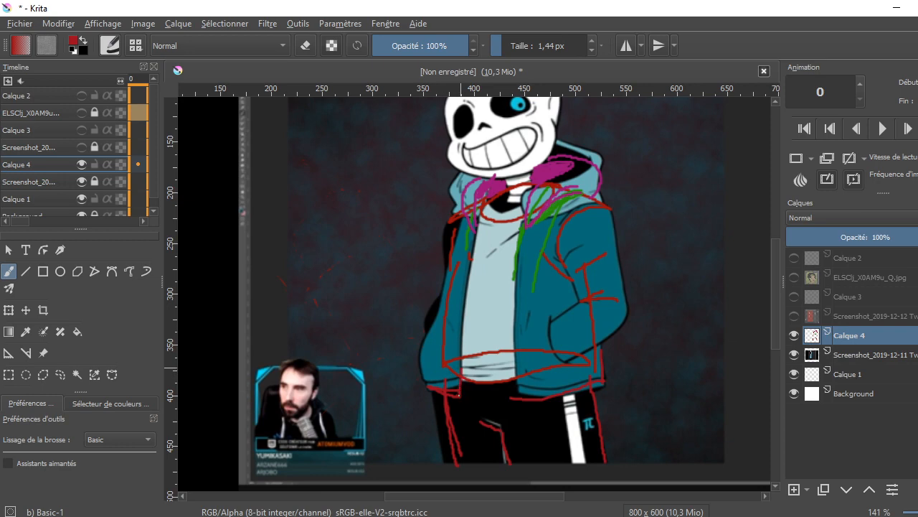
pyautogui.moveTo(452, 224)
pyautogui.mouseDown()
pyautogui.moveTo(444, 279)
pyautogui.moveTo(426, 332)
pyautogui.mouseUp()
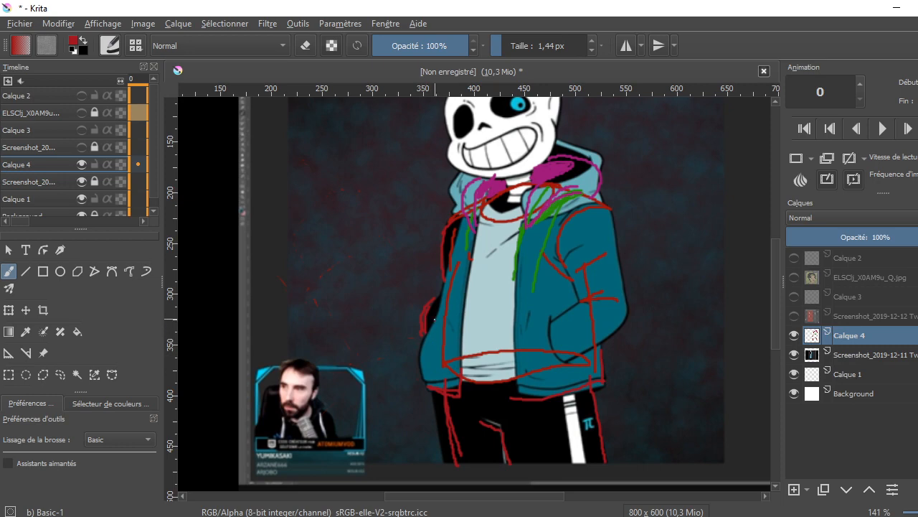
pyautogui.moveTo(429, 322); pyautogui.dragTo(430, 373)
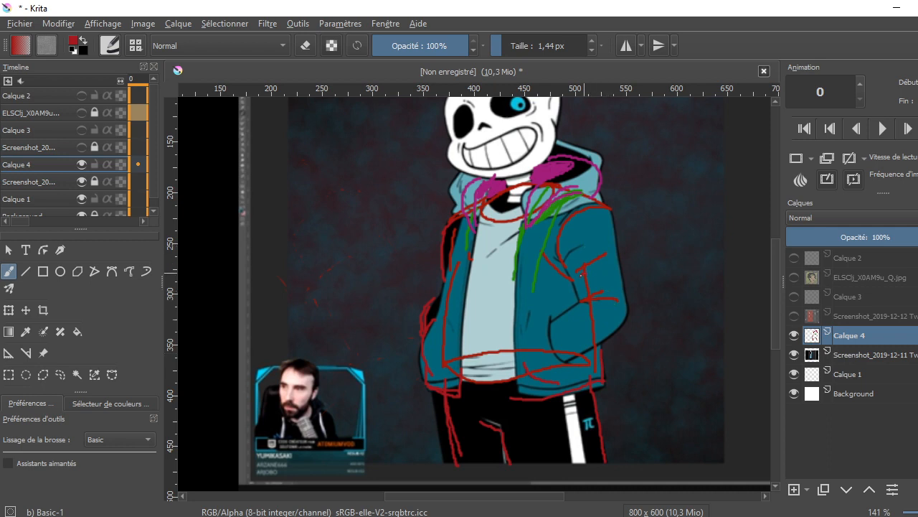
# Mark the elbow folds of the fully visible sleeve, then draw its looser outer contour, forearm line and pocket edge in red.
pyautogui.moveTo(599, 278); pyautogui.dragTo(577, 284)
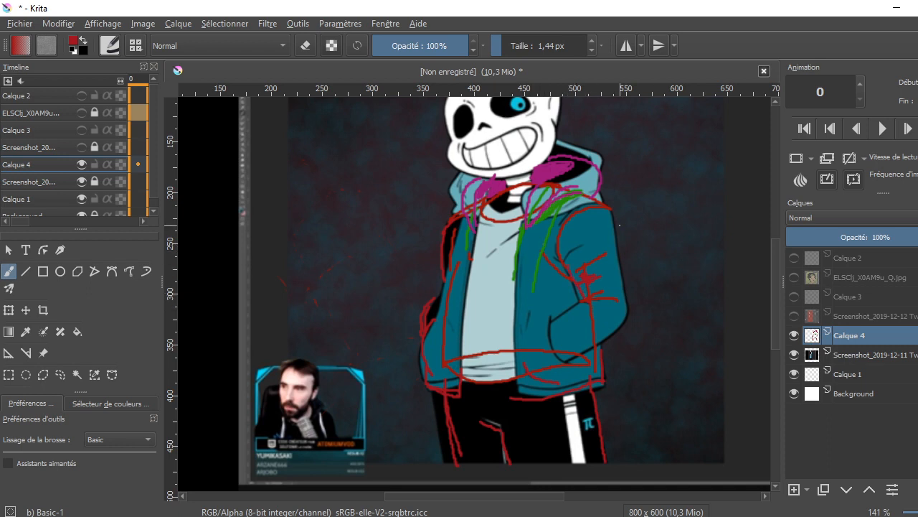
pyautogui.moveTo(615, 218); pyautogui.dragTo(633, 292)
pyautogui.moveTo(612, 213); pyautogui.dragTo(642, 308)
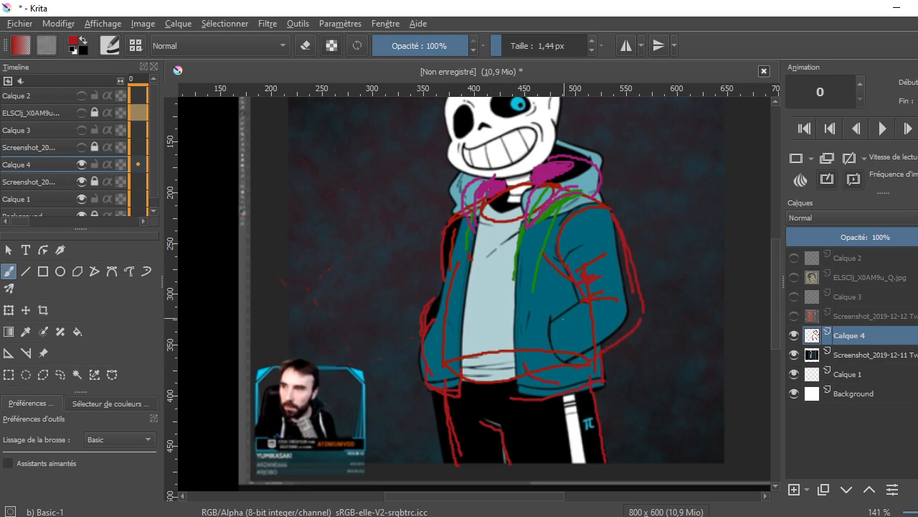
pyautogui.moveTo(593, 303); pyautogui.dragTo(616, 300)
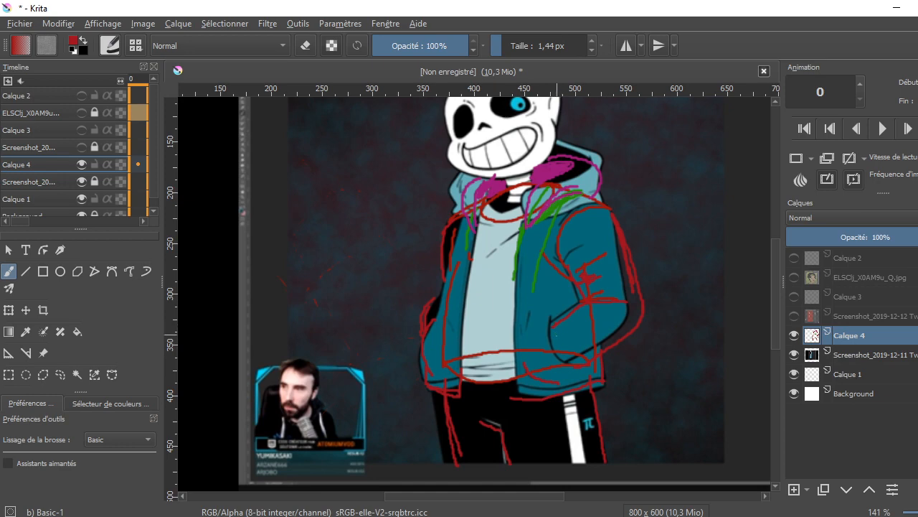
pyautogui.moveTo(554, 331)
pyautogui.mouseDown()
pyautogui.moveTo(564, 353)
pyautogui.moveTo(559, 346)
pyautogui.mouseUp()
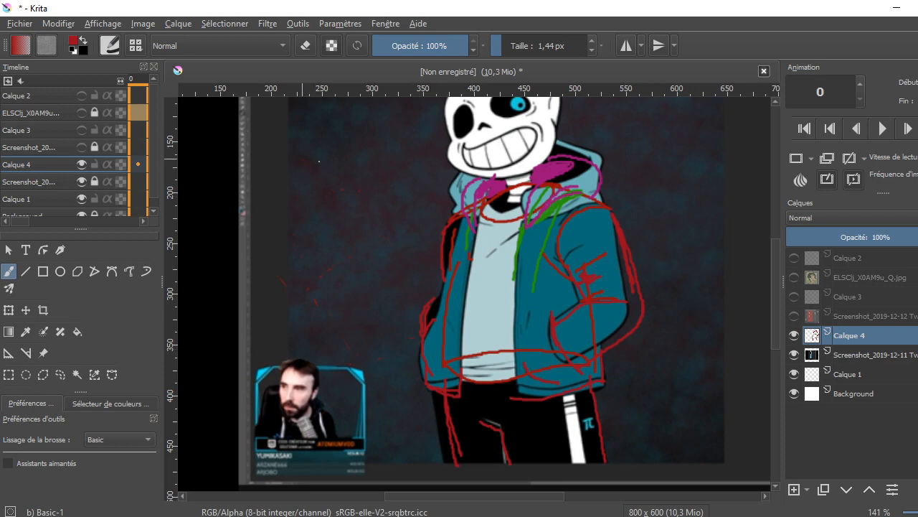
# Sketch a small standing figure in red beside the character, with a round head, torso, arms and both legs.
pyautogui.moveTo(315, 128)
pyautogui.mouseDown()
pyautogui.moveTo(307, 170)
pyautogui.moveTo(327, 181)
pyautogui.moveTo(345, 173)
pyautogui.moveTo(352, 144)
pyautogui.moveTo(316, 134)
pyautogui.mouseUp()
pyautogui.moveTo(320, 182); pyautogui.dragTo(293, 247)
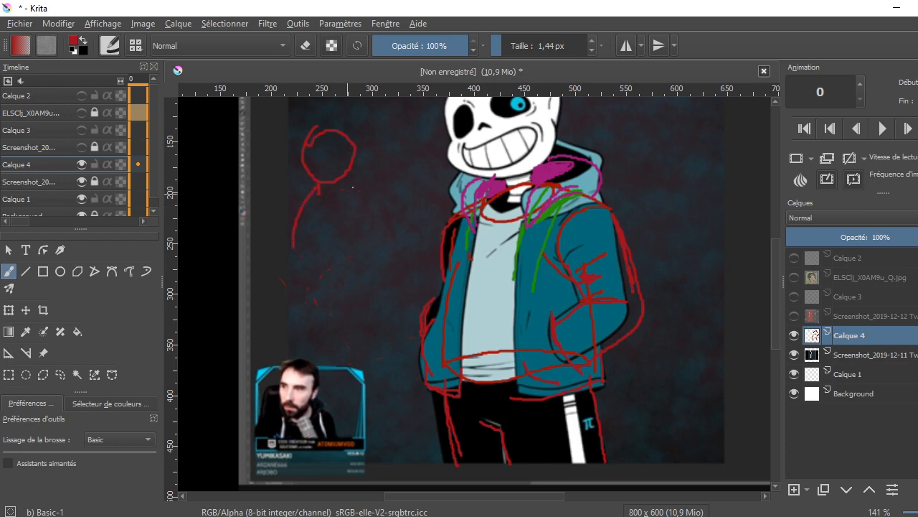
pyautogui.moveTo(347, 176); pyautogui.dragTo(393, 218)
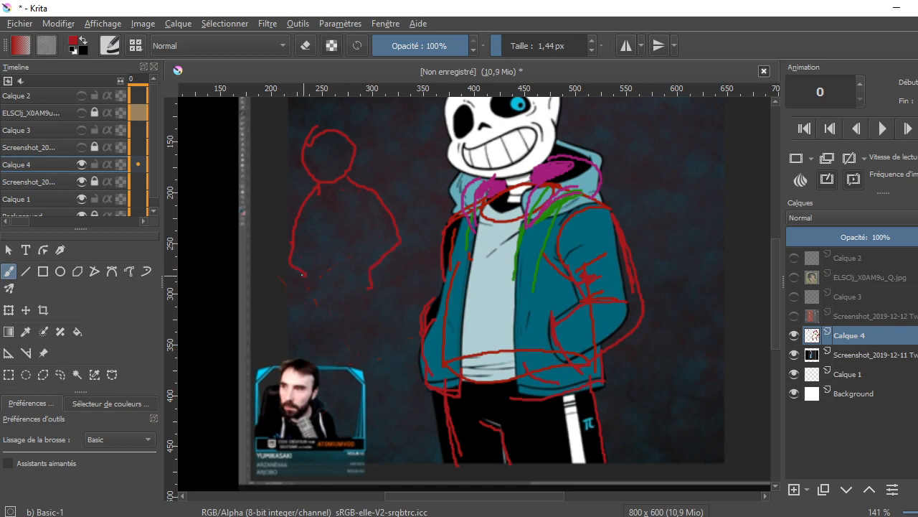
pyautogui.moveTo(303, 292)
pyautogui.mouseDown()
pyautogui.moveTo(315, 321)
pyautogui.moveTo(382, 321)
pyautogui.moveTo(315, 361)
pyautogui.moveTo(318, 406)
pyautogui.moveTo(305, 427)
pyautogui.moveTo(335, 409)
pyautogui.mouseUp()
pyautogui.moveTo(350, 327)
pyautogui.mouseDown()
pyautogui.moveTo(385, 407)
pyautogui.moveTo(405, 440)
pyautogui.mouseUp()
pyautogui.moveTo(399, 406); pyautogui.dragTo(411, 439)
pyautogui.moveTo(381, 329); pyautogui.dragTo(399, 407)
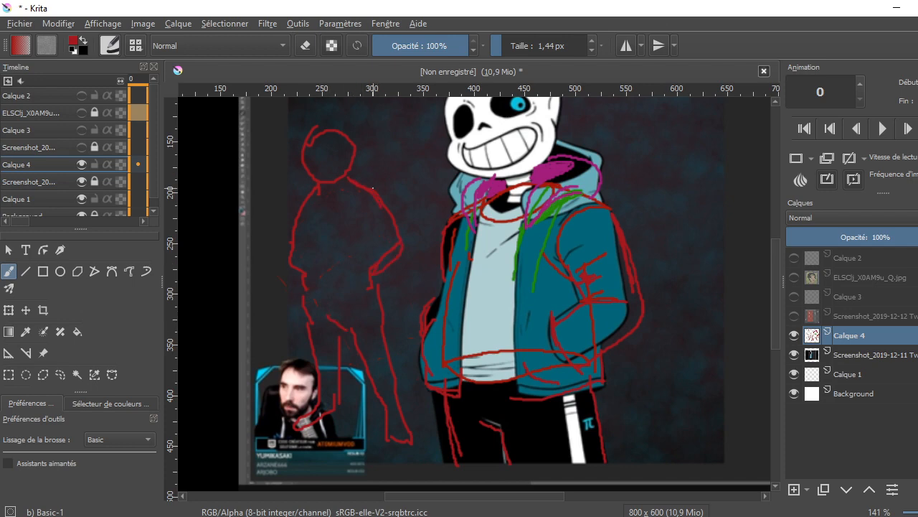
# Add a cap, a raised arm with a hand, and the garment's waistline to the small red figure.
pyautogui.moveTo(312, 133)
pyautogui.mouseDown()
pyautogui.moveTo(285, 142)
pyautogui.moveTo(299, 151)
pyautogui.moveTo(316, 128)
pyautogui.moveTo(344, 128)
pyautogui.moveTo(352, 138)
pyautogui.moveTo(346, 171)
pyautogui.mouseUp()
pyautogui.moveTo(268, 211)
pyautogui.mouseDown()
pyautogui.moveTo(292, 194)
pyautogui.moveTo(294, 213)
pyautogui.moveTo(273, 215)
pyautogui.moveTo(263, 250)
pyautogui.mouseUp()
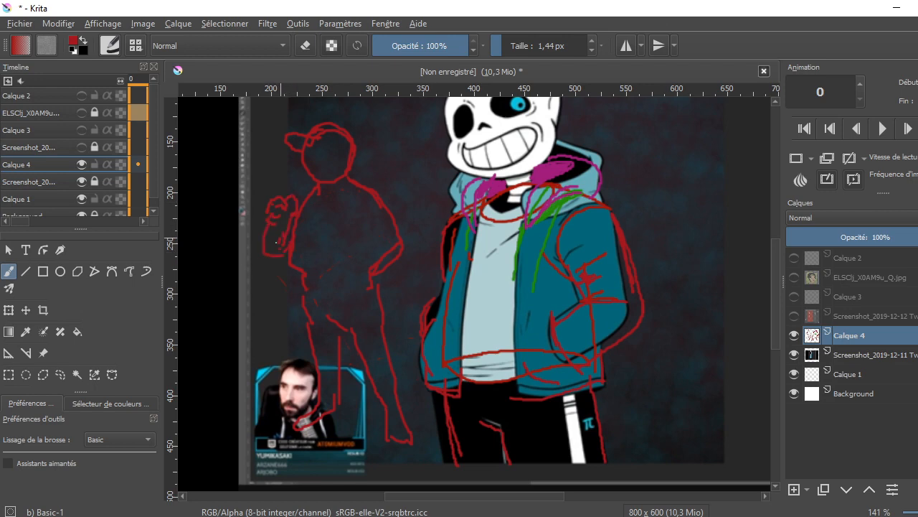
pyautogui.moveTo(262, 221); pyautogui.dragTo(270, 258)
pyautogui.moveTo(272, 191); pyautogui.dragTo(278, 190)
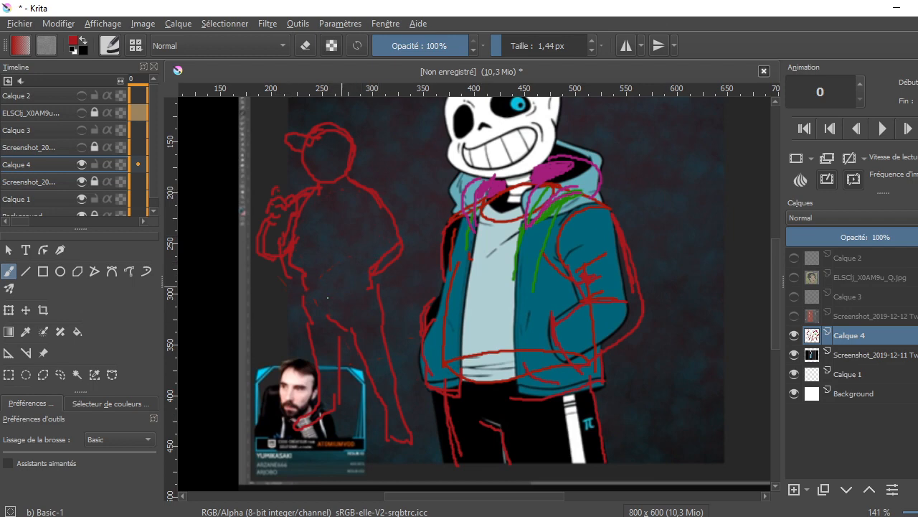
pyautogui.moveTo(305, 297); pyautogui.dragTo(366, 289)
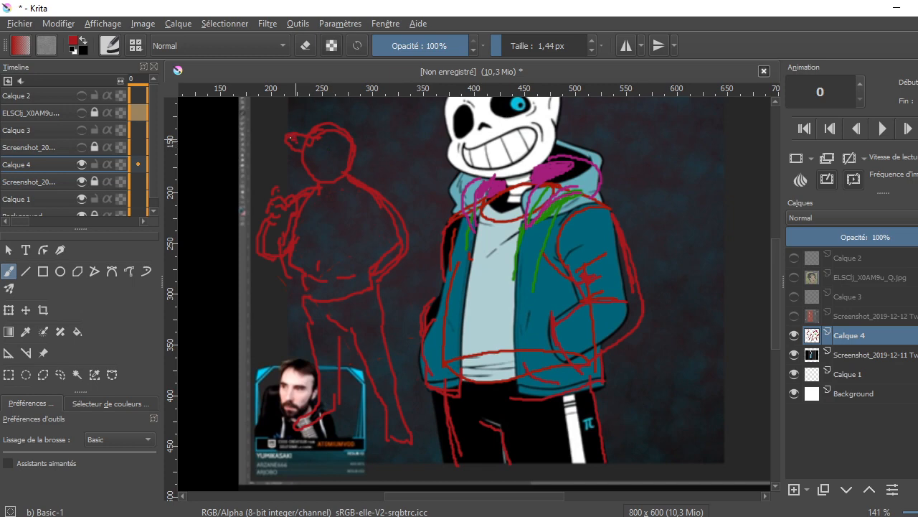
# Fill the small figure's head, arm, torso and legs with red hatching to form a silhouette.
pyautogui.moveTo(299, 139)
pyautogui.mouseDown()
pyautogui.moveTo(332, 135)
pyautogui.moveTo(319, 155)
pyautogui.moveTo(337, 159)
pyautogui.moveTo(285, 235)
pyautogui.moveTo(310, 217)
pyautogui.moveTo(287, 218)
pyautogui.moveTo(295, 200)
pyautogui.moveTo(272, 193)
pyautogui.mouseUp()
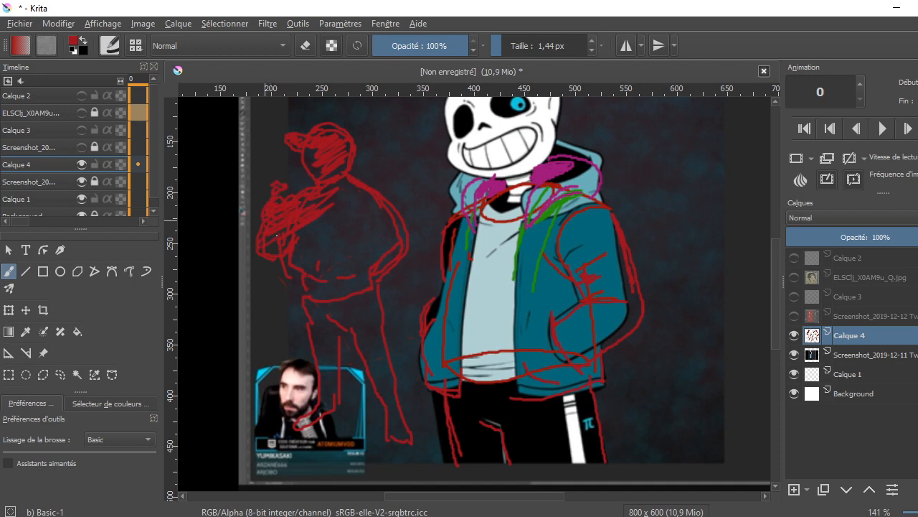
pyautogui.moveTo(332, 198)
pyautogui.mouseDown()
pyautogui.moveTo(373, 198)
pyautogui.moveTo(363, 221)
pyautogui.moveTo(308, 268)
pyautogui.moveTo(394, 224)
pyautogui.moveTo(314, 332)
pyautogui.moveTo(306, 360)
pyautogui.moveTo(334, 361)
pyautogui.moveTo(307, 429)
pyautogui.mouseUp()
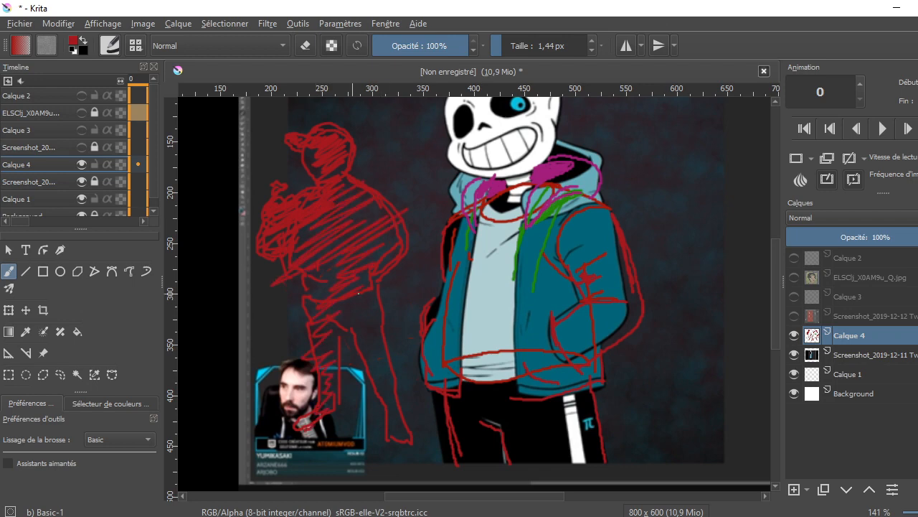
pyautogui.moveTo(379, 371); pyautogui.dragTo(408, 448)
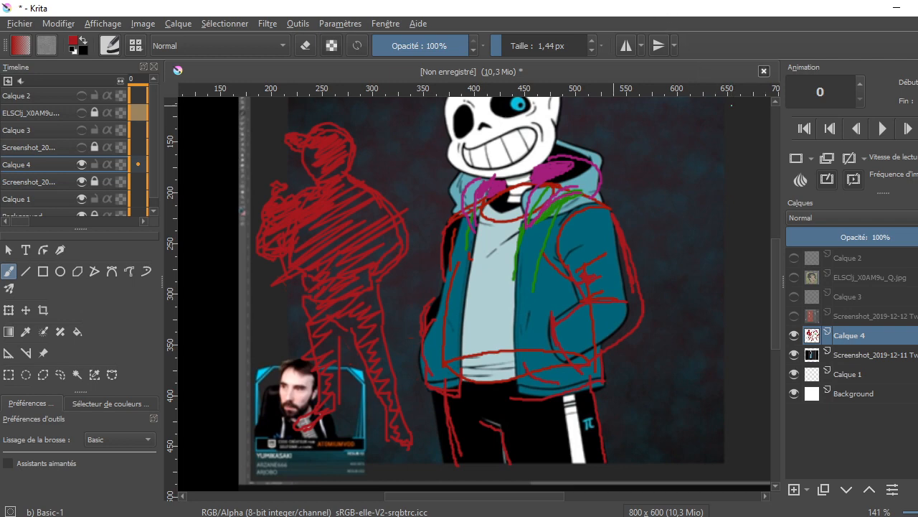
pyautogui.moveTo(478, 498); pyautogui.dragTo(511, 502)
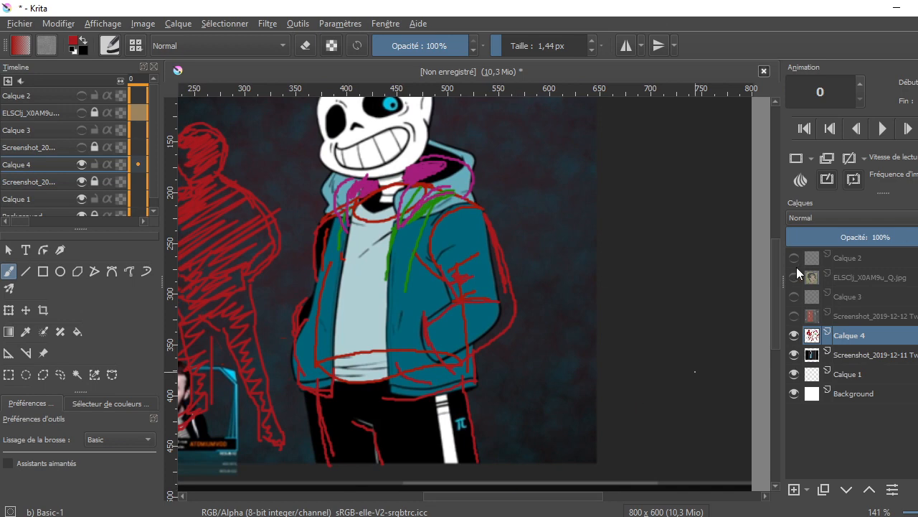
pyautogui.moveTo(778, 269); pyautogui.dragTo(783, 238)
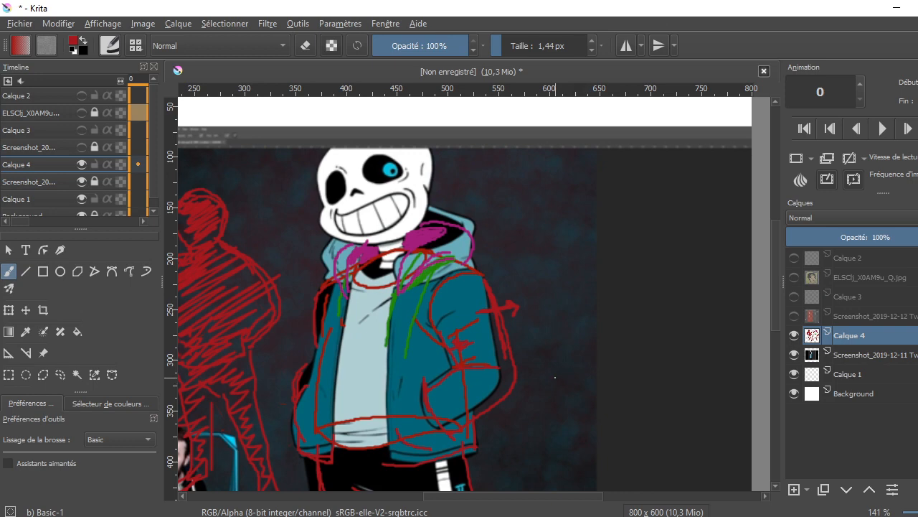
# Sketch a slanted forearm tube in red on the dark area beside the character, with an open end and curved cross-contour rings.
pyautogui.moveTo(552, 381); pyautogui.dragTo(597, 340)
pyautogui.moveTo(596, 419); pyautogui.dragTo(639, 375)
pyautogui.moveTo(596, 419); pyautogui.dragTo(650, 369)
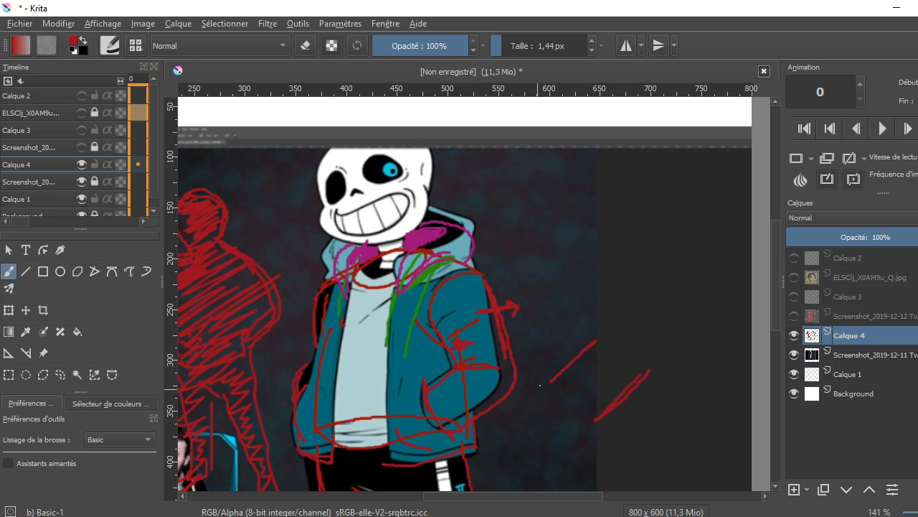
pyautogui.moveTo(550, 384); pyautogui.dragTo(574, 421)
pyautogui.moveTo(572, 365); pyautogui.dragTo(603, 406)
pyautogui.moveTo(598, 345); pyautogui.dragTo(625, 381)
pyautogui.moveTo(596, 341); pyautogui.dragTo(637, 364)
pyautogui.hotkey('ctrl', 'z')
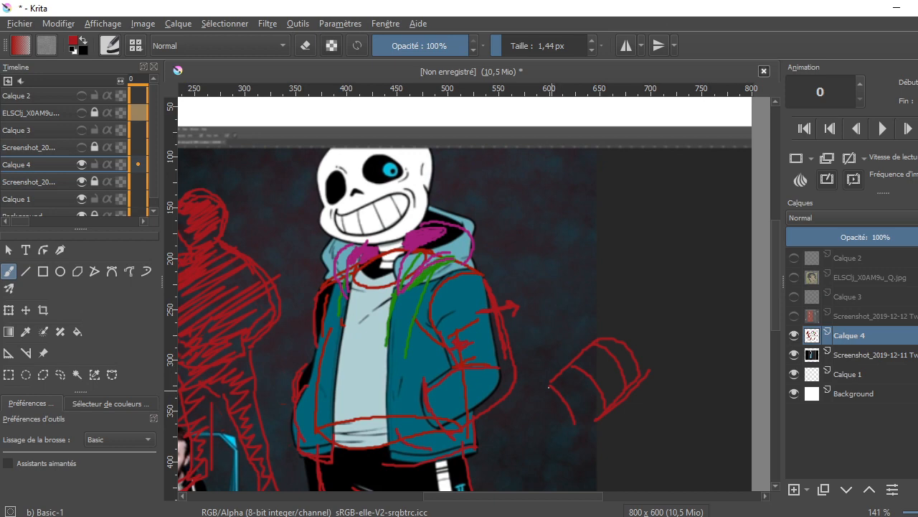
pyautogui.moveTo(574, 371)
pyautogui.mouseDown()
pyautogui.moveTo(581, 394)
pyautogui.moveTo(608, 400)
pyautogui.mouseUp()
pyautogui.moveTo(592, 342); pyautogui.dragTo(615, 381)
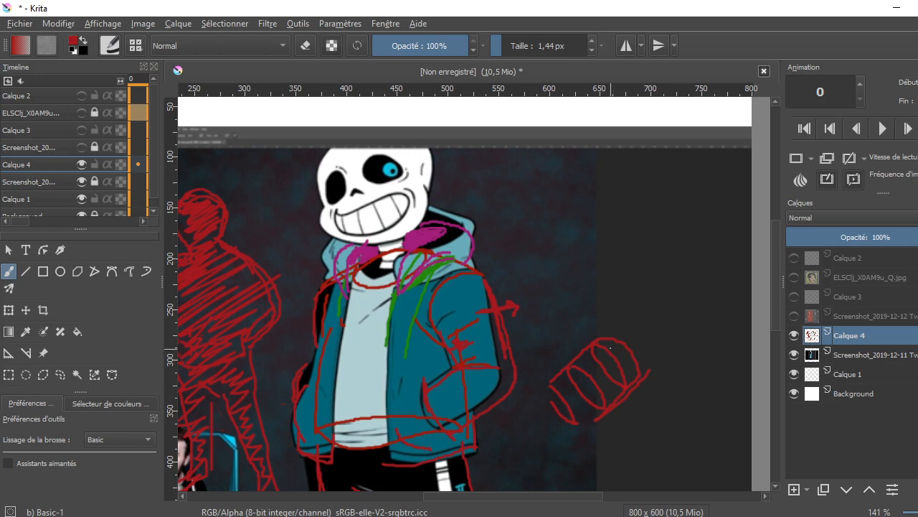
# Add the elbow line and a red upper-arm tube above the forearm, with curved cross-contours and a rounded shoulder.
pyautogui.moveTo(600, 336); pyautogui.dragTo(636, 332)
pyautogui.moveTo(644, 332); pyautogui.dragTo(616, 335)
pyautogui.hotkey('ctrl', 'z')
pyautogui.moveTo(576, 288); pyautogui.dragTo(595, 323)
pyautogui.moveTo(576, 286)
pyautogui.mouseDown()
pyautogui.moveTo(600, 262)
pyautogui.moveTo(626, 263)
pyautogui.moveTo(645, 285)
pyautogui.moveTo(660, 335)
pyautogui.mouseUp()
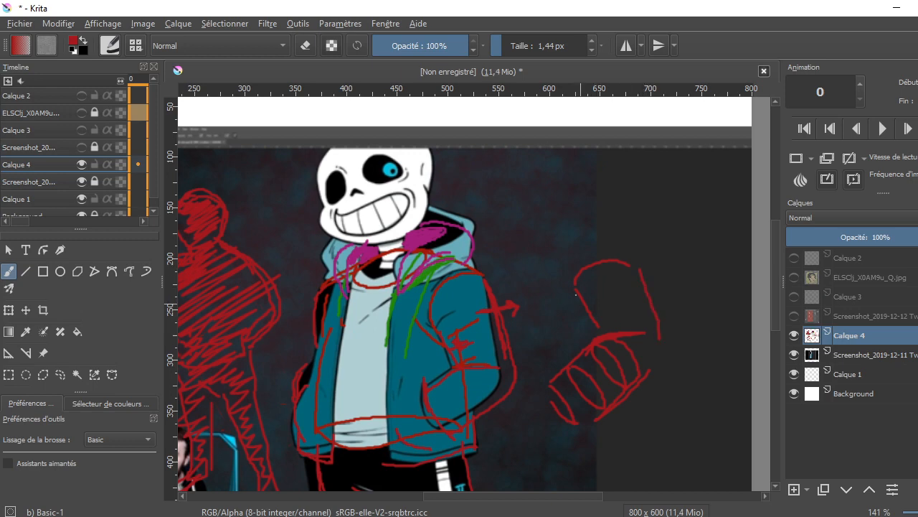
pyautogui.moveTo(596, 328); pyautogui.dragTo(650, 308)
pyautogui.moveTo(583, 304)
pyautogui.mouseDown()
pyautogui.moveTo(607, 287)
pyautogui.moveTo(644, 282)
pyautogui.mouseUp()
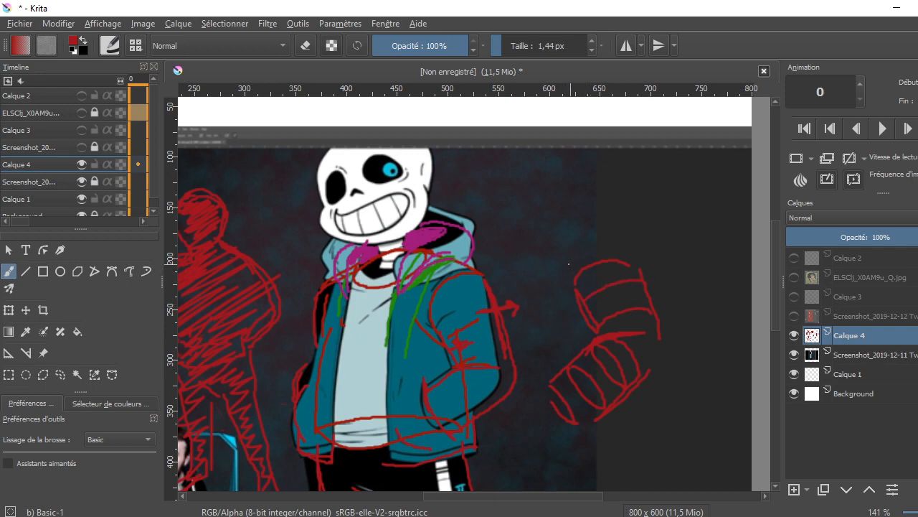
pyautogui.moveTo(570, 290)
pyautogui.mouseDown()
pyautogui.moveTo(566, 268)
pyautogui.moveTo(582, 241)
pyautogui.moveTo(610, 239)
pyautogui.moveTo(628, 249)
pyautogui.mouseUp()
# Switch the brush colour to black and trace the loose sleeve's outer contour around the red arm, with creases at the elbow and shoulder.
pyautogui.click(74, 41)
pyautogui.moveTo(380, 180); pyautogui.dragTo(395, 145)
pyautogui.click(573, 427)
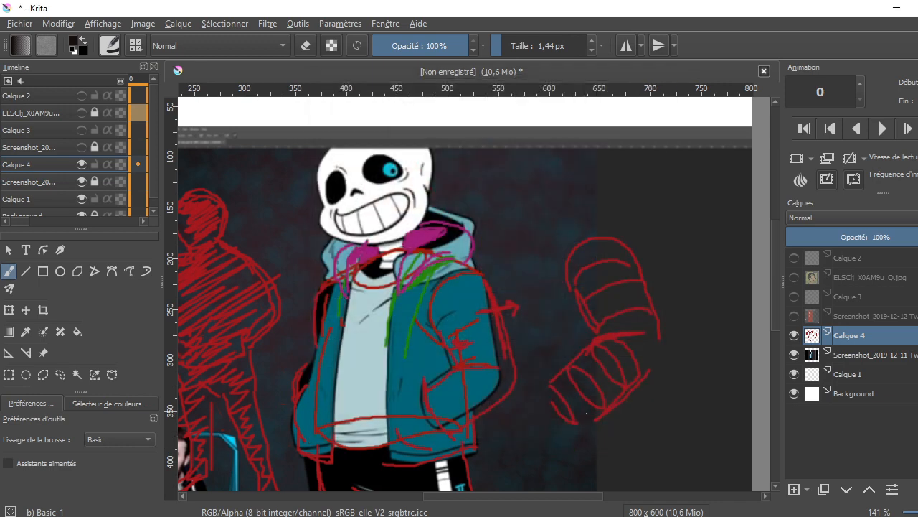
pyautogui.moveTo(553, 378)
pyautogui.mouseDown()
pyautogui.moveTo(595, 342)
pyautogui.moveTo(639, 335)
pyautogui.mouseUp()
pyautogui.moveTo(604, 330); pyautogui.dragTo(624, 320)
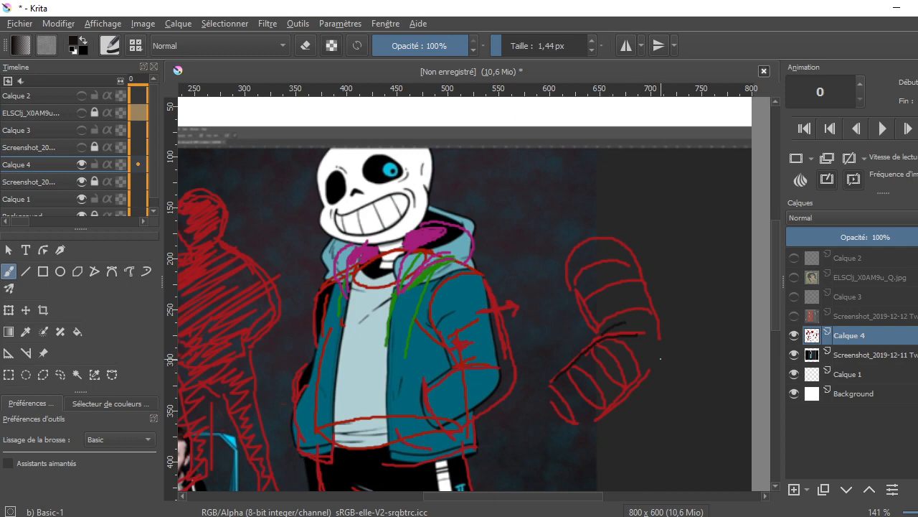
pyautogui.moveTo(600, 422)
pyautogui.mouseDown()
pyautogui.moveTo(667, 352)
pyautogui.moveTo(659, 331)
pyautogui.mouseUp()
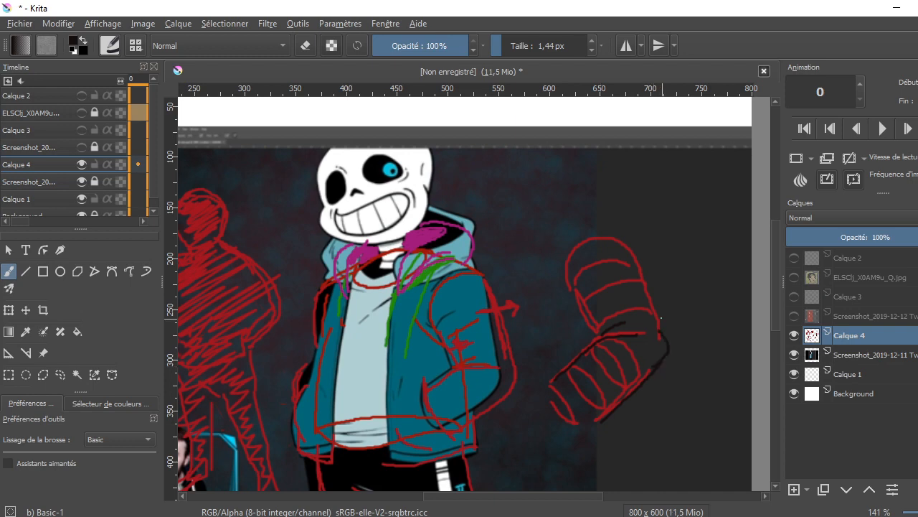
pyautogui.moveTo(573, 290); pyautogui.dragTo(598, 340)
pyautogui.moveTo(596, 271)
pyautogui.mouseDown()
pyautogui.moveTo(567, 313)
pyautogui.moveTo(578, 316)
pyautogui.mouseUp()
pyautogui.moveTo(571, 304)
pyautogui.mouseDown()
pyautogui.moveTo(574, 246)
pyautogui.moveTo(606, 235)
pyautogui.moveTo(658, 271)
pyautogui.moveTo(615, 240)
pyautogui.moveTo(671, 339)
pyautogui.mouseUp()
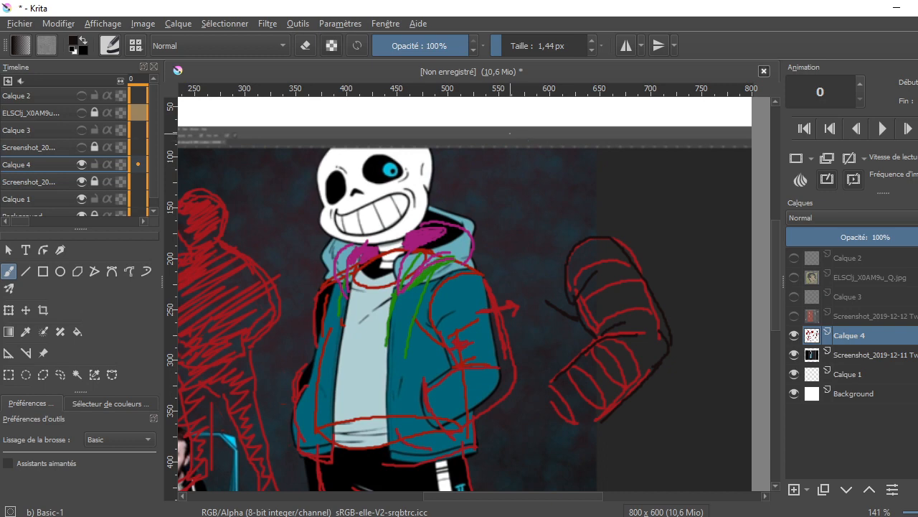
# Sketch a second bent sleeve in black above the arm study, with a wide horizontal section, a narrowing lower section, a closed end and fold lines.
pyautogui.moveTo(777, 284); pyautogui.dragTo(780, 231)
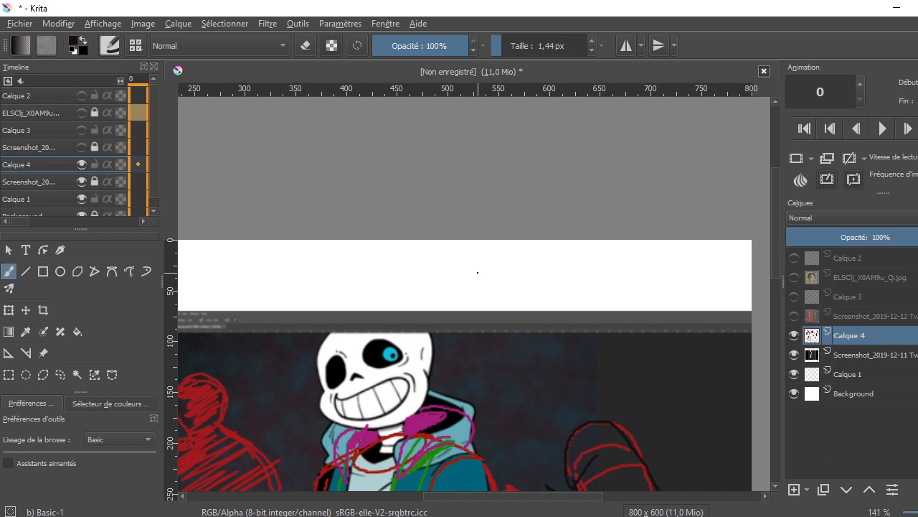
pyautogui.moveTo(482, 269); pyautogui.dragTo(523, 276)
pyautogui.moveTo(523, 276)
pyautogui.mouseDown()
pyautogui.moveTo(634, 286)
pyautogui.moveTo(658, 305)
pyautogui.moveTo(667, 330)
pyautogui.moveTo(612, 402)
pyautogui.mouseUp()
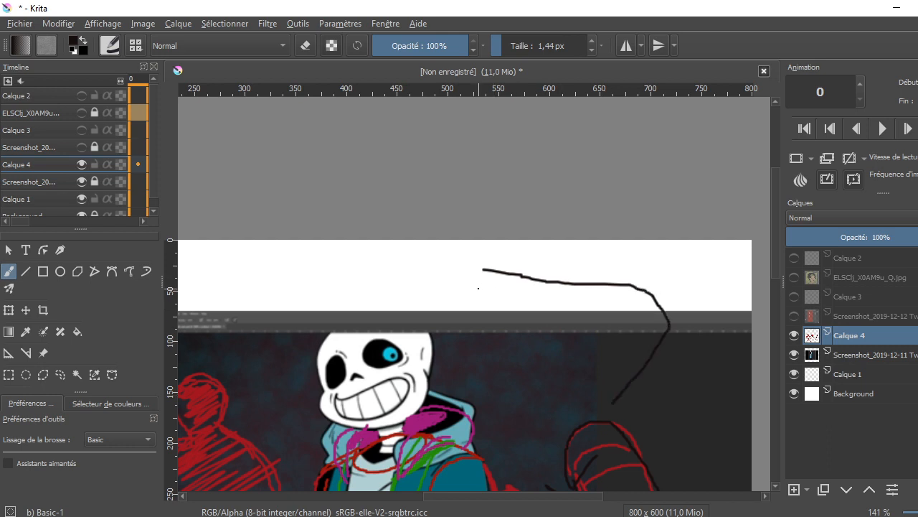
pyautogui.moveTo(476, 331)
pyautogui.mouseDown()
pyautogui.moveTo(592, 344)
pyautogui.moveTo(648, 322)
pyautogui.moveTo(631, 348)
pyautogui.mouseUp()
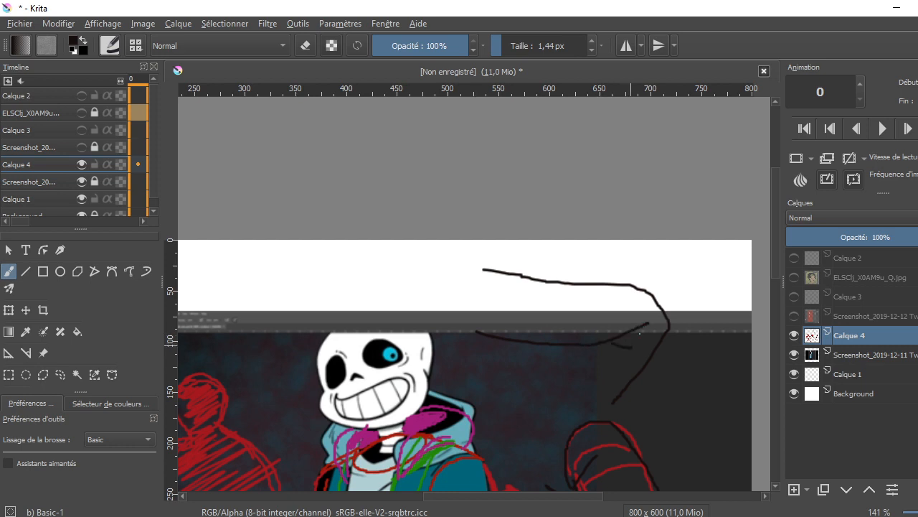
pyautogui.moveTo(647, 310); pyautogui.dragTo(657, 338)
pyautogui.moveTo(574, 347)
pyautogui.mouseDown()
pyautogui.moveTo(571, 394)
pyautogui.moveTo(554, 411)
pyautogui.moveTo(558, 422)
pyautogui.moveTo(615, 407)
pyautogui.moveTo(629, 387)
pyautogui.moveTo(621, 423)
pyautogui.mouseUp()
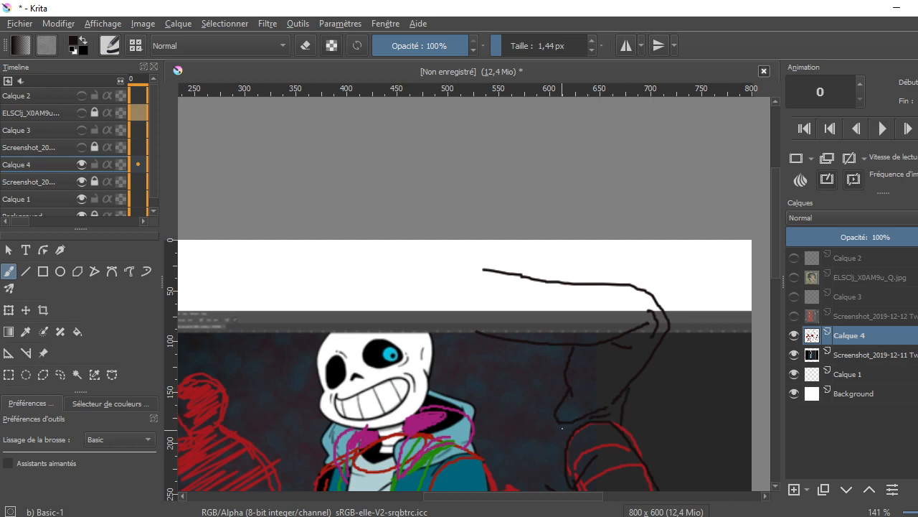
pyautogui.moveTo(562, 425)
pyautogui.mouseDown()
pyautogui.moveTo(588, 441)
pyautogui.moveTo(623, 437)
pyautogui.mouseUp()
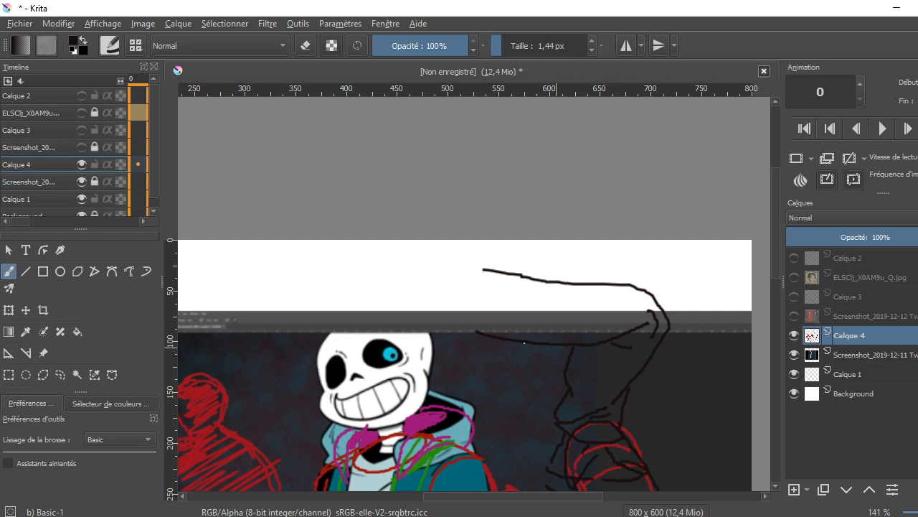
pyautogui.moveTo(520, 277)
pyautogui.mouseDown()
pyautogui.moveTo(488, 291)
pyautogui.moveTo(459, 327)
pyautogui.moveTo(482, 340)
pyautogui.mouseUp()
pyautogui.moveTo(538, 262)
pyautogui.mouseDown()
pyautogui.moveTo(533, 275)
pyautogui.moveTo(551, 280)
pyautogui.mouseUp()
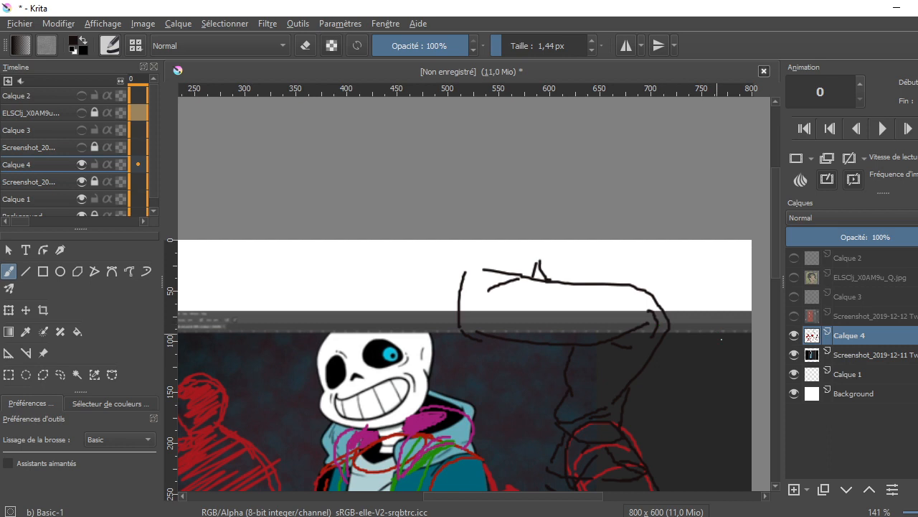
# Set the brush colour to dark red #760b17 and retrace both edges and the opening of the upper black shape's narrowing section.
pyautogui.moveTo(776, 273); pyautogui.dragTo(774, 317)
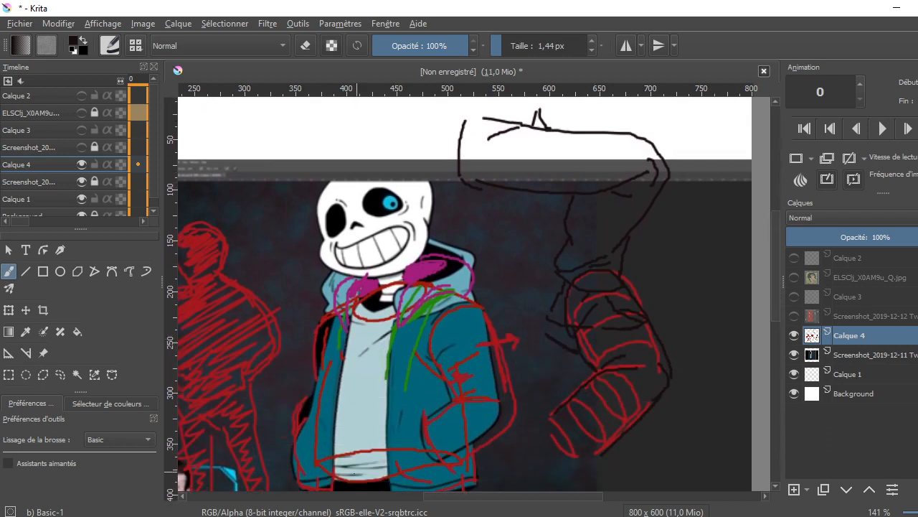
pyautogui.moveTo(432, 498)
pyautogui.mouseDown()
pyautogui.moveTo(483, 505)
pyautogui.moveTo(339, 507)
pyautogui.mouseUp()
pyautogui.click(73, 42)
pyautogui.moveTo(399, 170); pyautogui.dragTo(413, 167)
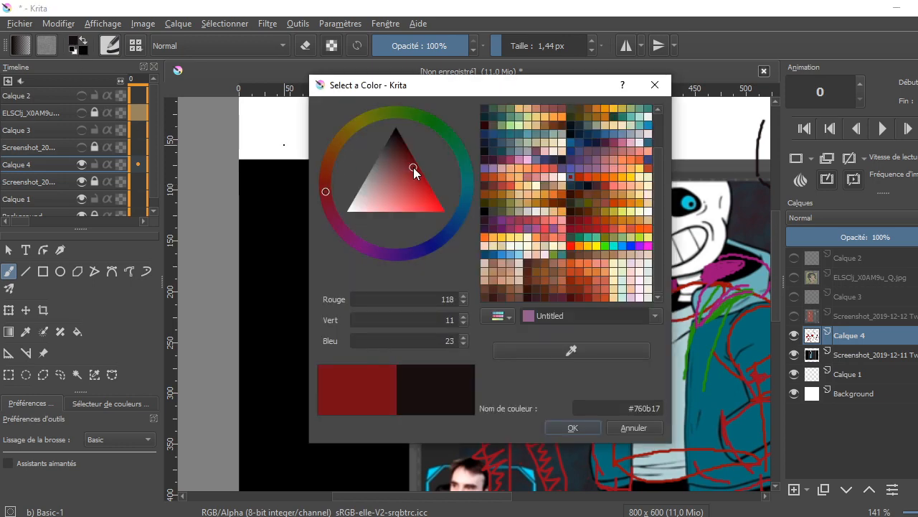
pyautogui.click(572, 428)
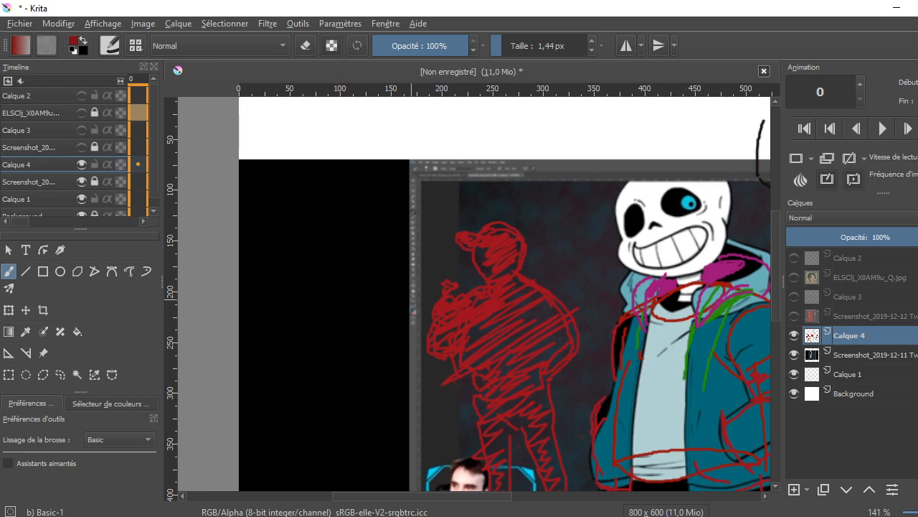
pyautogui.moveTo(435, 497); pyautogui.dragTo(562, 507)
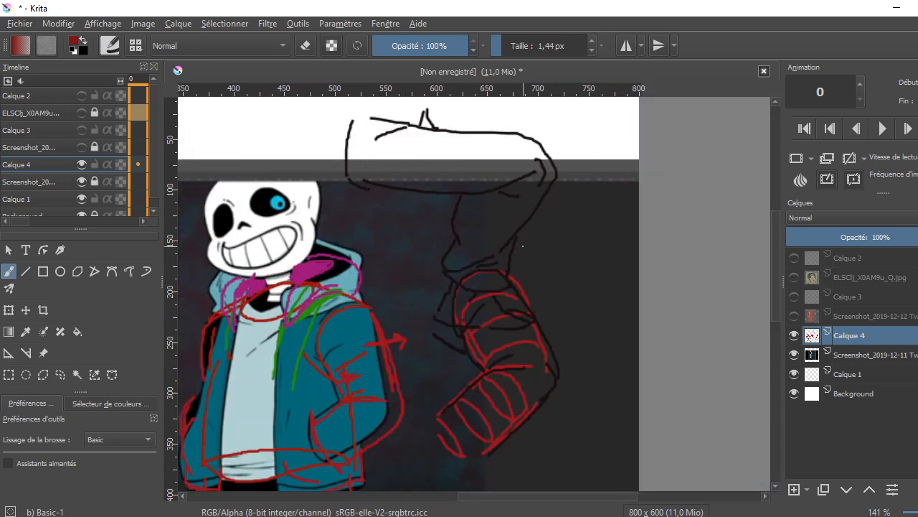
pyautogui.moveTo(547, 149)
pyautogui.mouseDown()
pyautogui.moveTo(545, 186)
pyautogui.moveTo(497, 252)
pyautogui.mouseUp()
pyautogui.moveTo(444, 273); pyautogui.dragTo(465, 272)
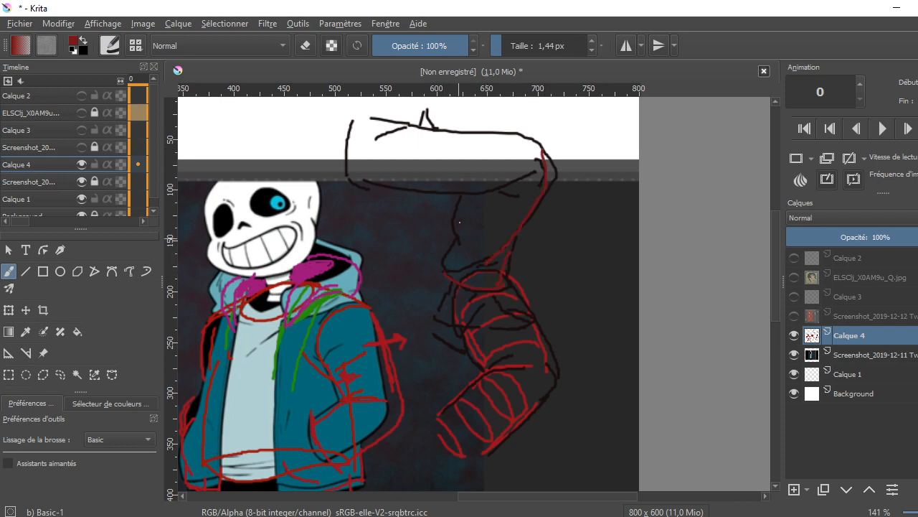
pyautogui.moveTo(467, 196); pyautogui.dragTo(440, 269)
# Retrace the underside, closed end and upper edge of the black shape's wide horizontal section in dark red.
pyautogui.moveTo(361, 180); pyautogui.dragTo(436, 202)
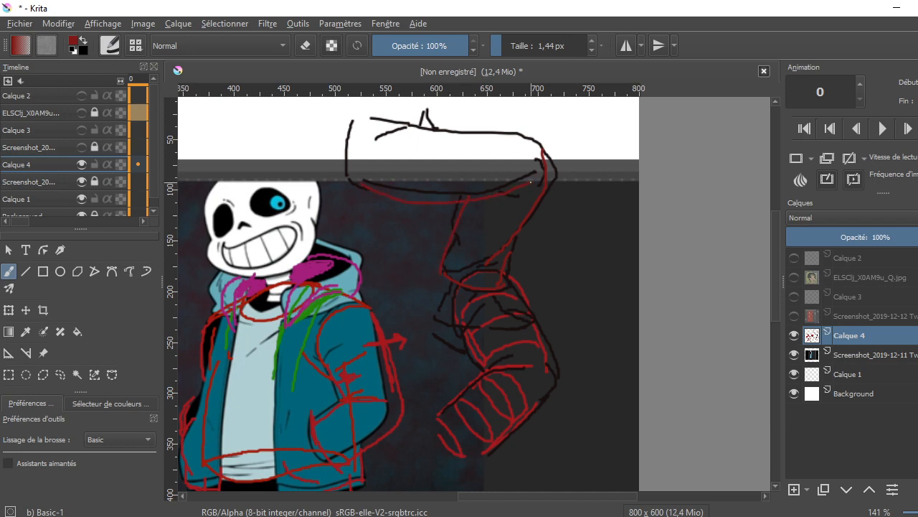
pyautogui.moveTo(348, 150); pyautogui.dragTo(348, 179)
pyautogui.moveTo(376, 138)
pyautogui.mouseDown()
pyautogui.moveTo(414, 129)
pyautogui.moveTo(516, 147)
pyautogui.mouseUp()
pyautogui.moveTo(466, 134)
pyautogui.mouseDown()
pyautogui.moveTo(523, 134)
pyautogui.moveTo(535, 151)
pyautogui.mouseUp()
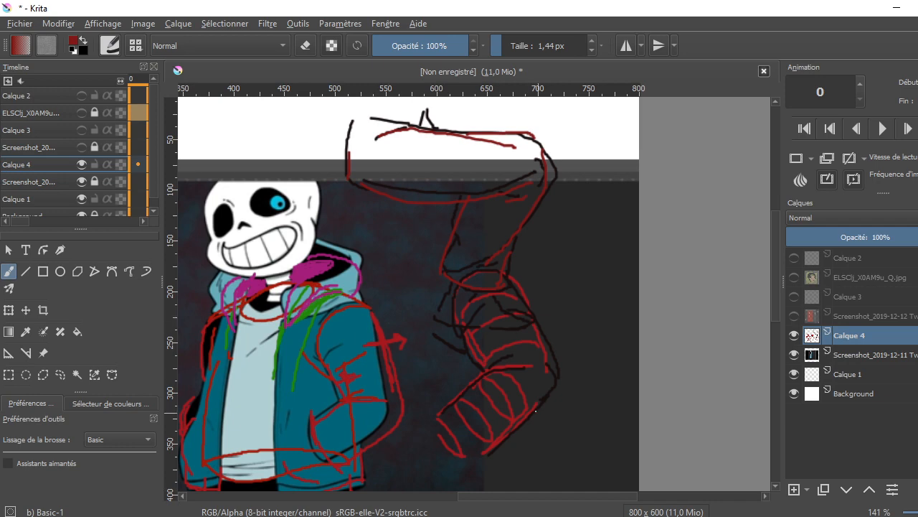
# Show the Screenshot_2019-12-12 reference and Calque 3, hide Calque 4 and the Screenshot_2019-12-11 layer, and make Calque 3 the active layer.
pyautogui.moveTo(543, 498); pyautogui.dragTo(496, 499)
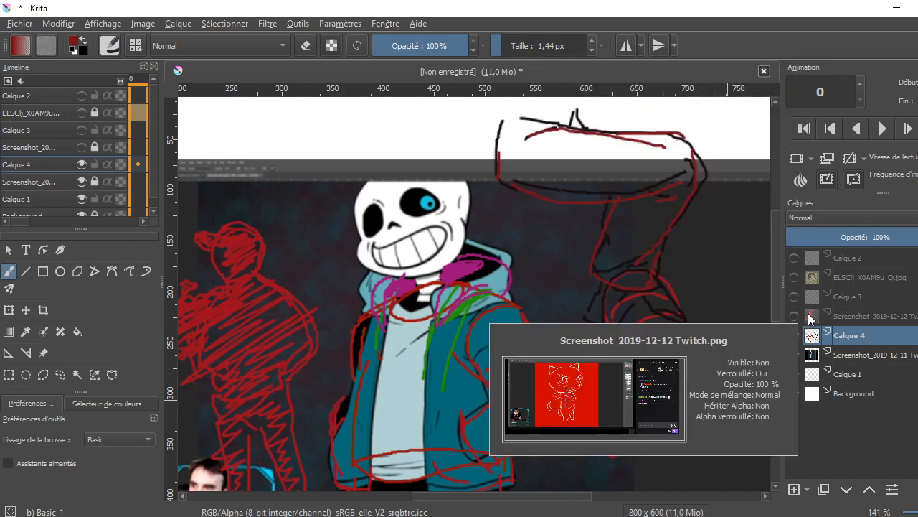
pyautogui.click(795, 316)
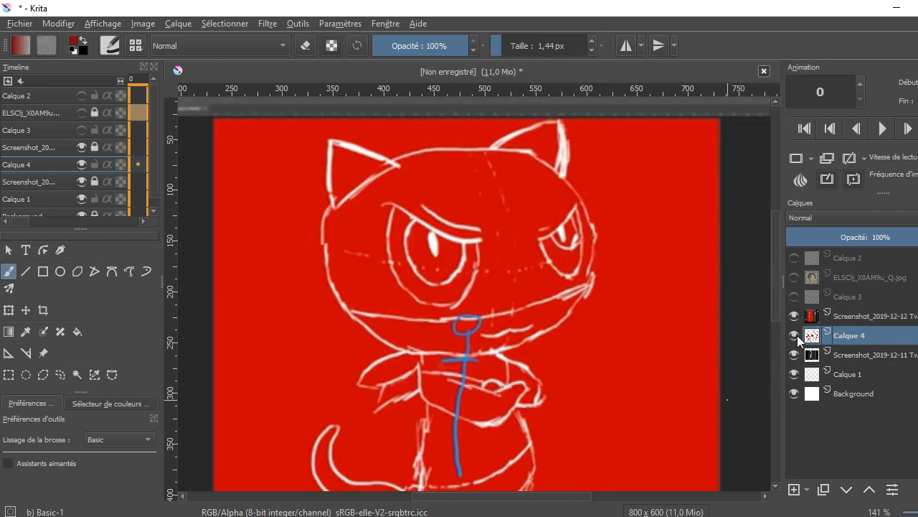
pyautogui.click(794, 336)
pyautogui.click(794, 354)
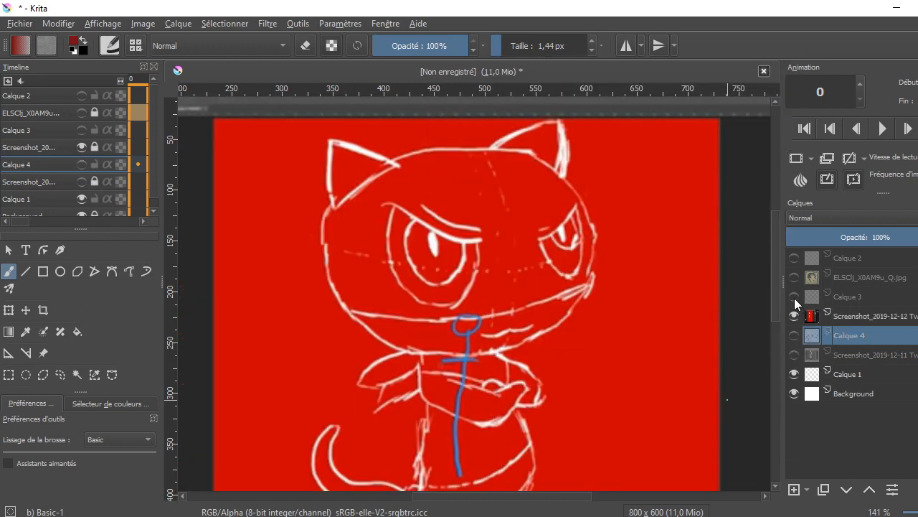
pyautogui.click(794, 297)
pyautogui.click(842, 300)
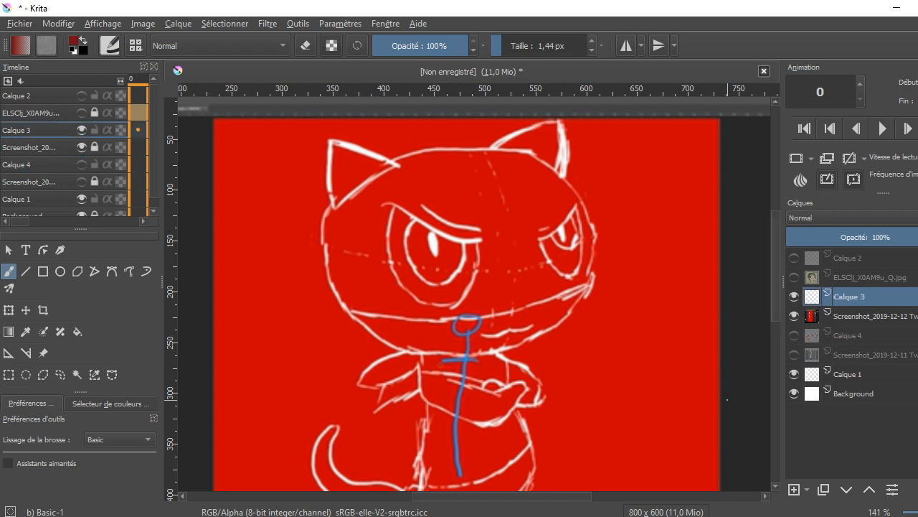
# Set the brush colour to near-black #190204 and draw a small figure's round head and curved body line beside the cat's head.
pyautogui.click(75, 42)
pyautogui.moveTo(384, 152)
pyautogui.mouseDown()
pyautogui.moveTo(399, 148)
pyautogui.moveTo(400, 137)
pyautogui.mouseUp()
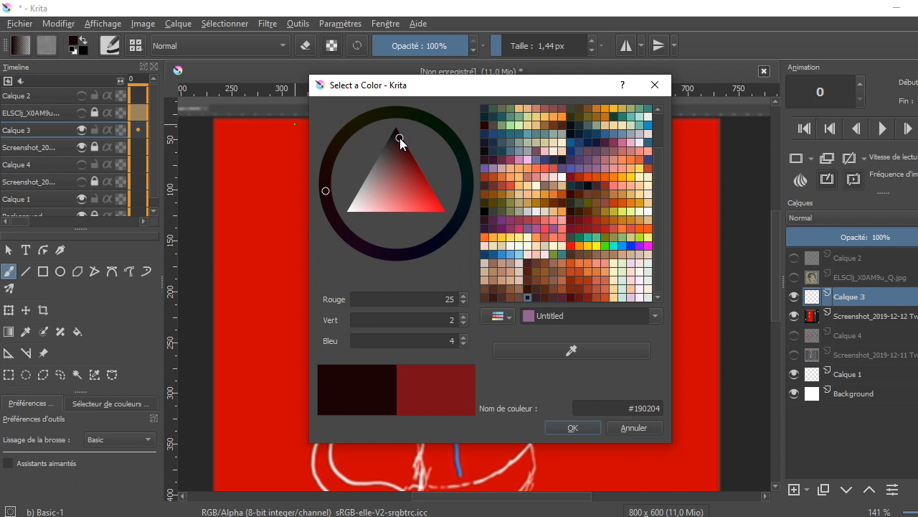
pyautogui.click(571, 427)
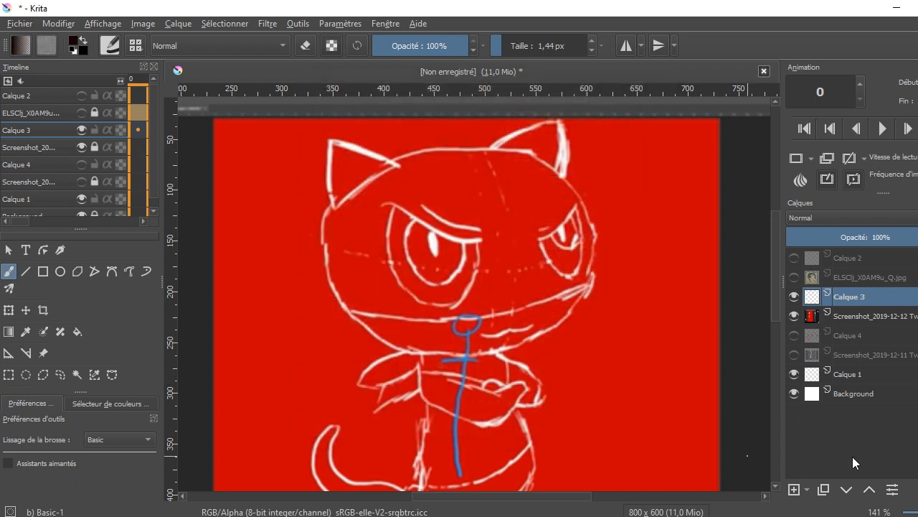
pyautogui.moveTo(773, 271); pyautogui.dragTo(774, 267)
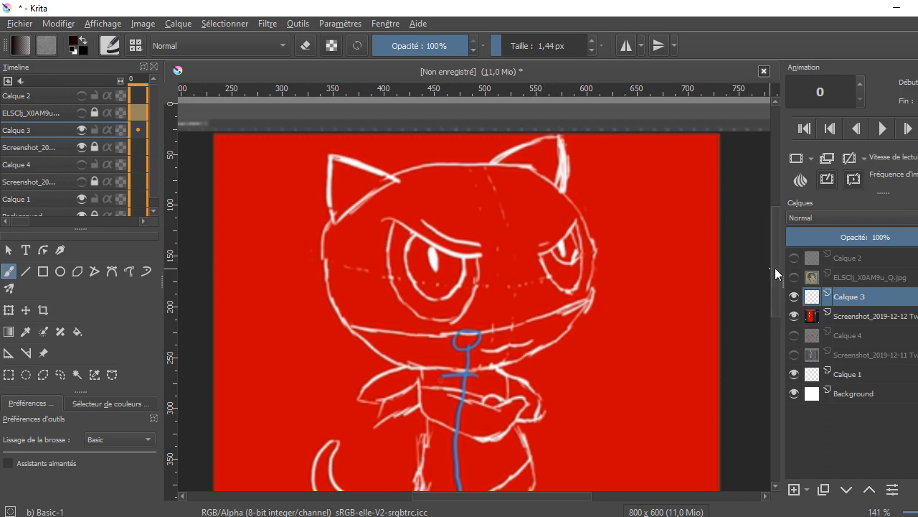
pyautogui.moveTo(775, 268); pyautogui.dragTo(774, 258)
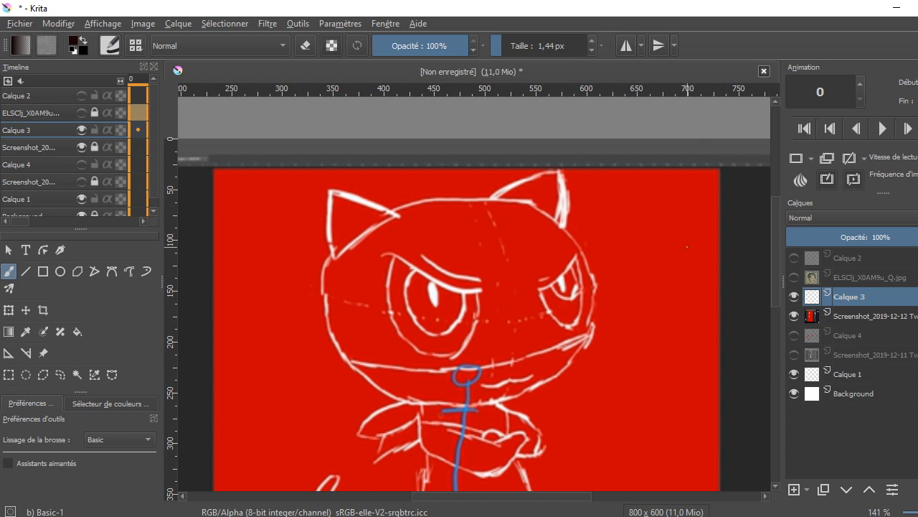
pyautogui.moveTo(675, 192)
pyautogui.mouseDown()
pyautogui.moveTo(673, 278)
pyautogui.moveTo(684, 304)
pyautogui.mouseUp()
pyautogui.moveTo(673, 188)
pyautogui.mouseDown()
pyautogui.moveTo(691, 179)
pyautogui.moveTo(677, 195)
pyautogui.mouseUp()
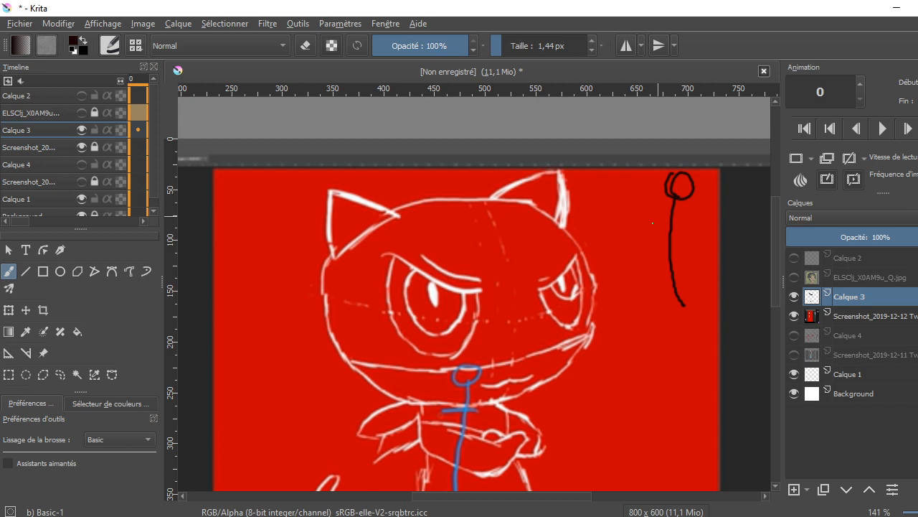
# Add the small figure's arms, waist lines and legs around its curved body line.
pyautogui.moveTo(651, 266)
pyautogui.mouseDown()
pyautogui.moveTo(680, 267)
pyautogui.moveTo(695, 253)
pyautogui.moveTo(657, 290)
pyautogui.moveTo(669, 303)
pyautogui.mouseUp()
pyautogui.moveTo(698, 265); pyautogui.dragTo(703, 295)
pyautogui.moveTo(661, 202); pyautogui.dragTo(654, 251)
pyautogui.moveTo(697, 201)
pyautogui.mouseDown()
pyautogui.moveTo(708, 232)
pyautogui.moveTo(699, 248)
pyautogui.mouseUp()
pyautogui.moveTo(687, 204); pyautogui.dragTo(699, 230)
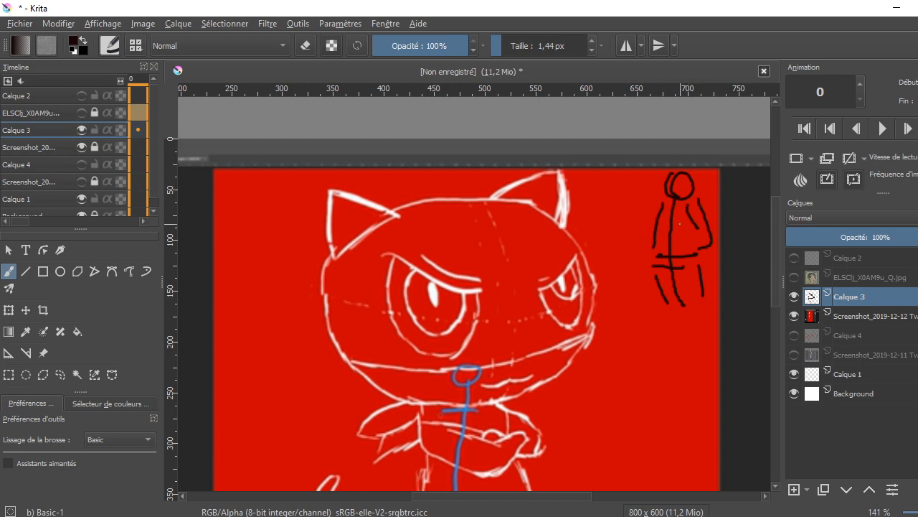
pyautogui.moveTo(653, 209); pyautogui.dragTo(653, 249)
# Draw a second small figure with a straight body line on the dark strip beside the first, including head, arms, waist and legs.
pyautogui.moveTo(561, 496); pyautogui.dragTo(606, 495)
pyautogui.moveTo(613, 188); pyautogui.dragTo(615, 307)
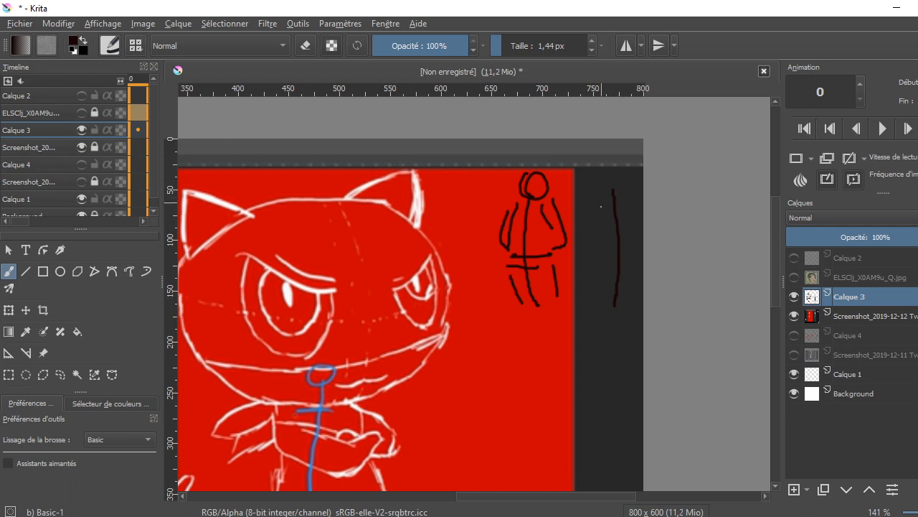
pyautogui.moveTo(605, 170)
pyautogui.mouseDown()
pyautogui.moveTo(623, 186)
pyautogui.moveTo(622, 173)
pyautogui.moveTo(609, 193)
pyautogui.moveTo(608, 246)
pyautogui.moveTo(640, 249)
pyautogui.mouseUp()
pyautogui.moveTo(629, 195); pyautogui.dragTo(640, 234)
pyautogui.moveTo(602, 198)
pyautogui.mouseDown()
pyautogui.moveTo(596, 237)
pyautogui.moveTo(607, 247)
pyautogui.mouseUp()
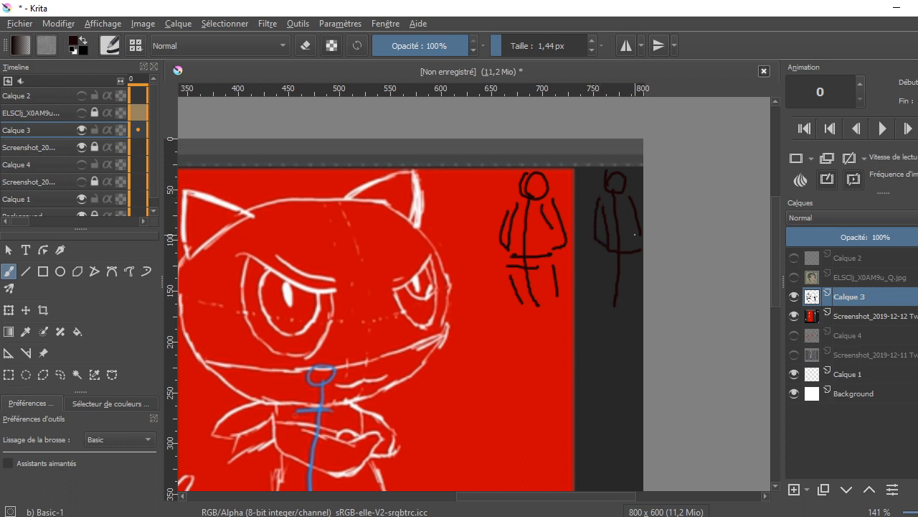
pyautogui.moveTo(637, 189); pyautogui.dragTo(643, 204)
pyautogui.moveTo(608, 261)
pyautogui.mouseDown()
pyautogui.moveTo(637, 265)
pyautogui.moveTo(639, 300)
pyautogui.mouseUp()
pyautogui.moveTo(539, 495); pyautogui.dragTo(508, 495)
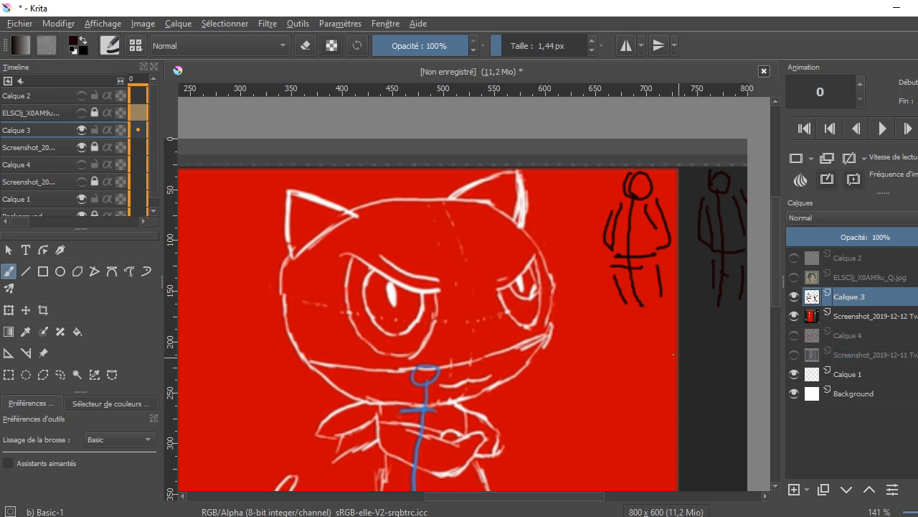
# Draw a small sphere below the first figure and add curved vertical and horizontal guidelines across it.
pyautogui.moveTo(637, 348)
pyautogui.mouseDown()
pyautogui.moveTo(605, 383)
pyautogui.moveTo(623, 405)
pyautogui.moveTo(671, 390)
pyautogui.moveTo(676, 371)
pyautogui.moveTo(660, 344)
pyautogui.moveTo(638, 338)
pyautogui.moveTo(620, 348)
pyautogui.moveTo(647, 340)
pyautogui.moveTo(653, 403)
pyautogui.mouseUp()
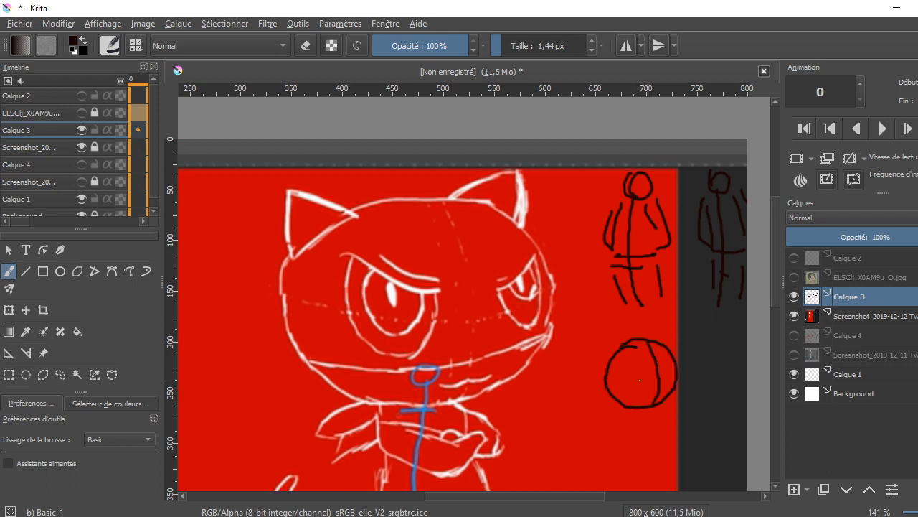
pyautogui.moveTo(604, 374)
pyautogui.mouseDown()
pyautogui.moveTo(633, 385)
pyautogui.moveTo(676, 366)
pyautogui.mouseUp()
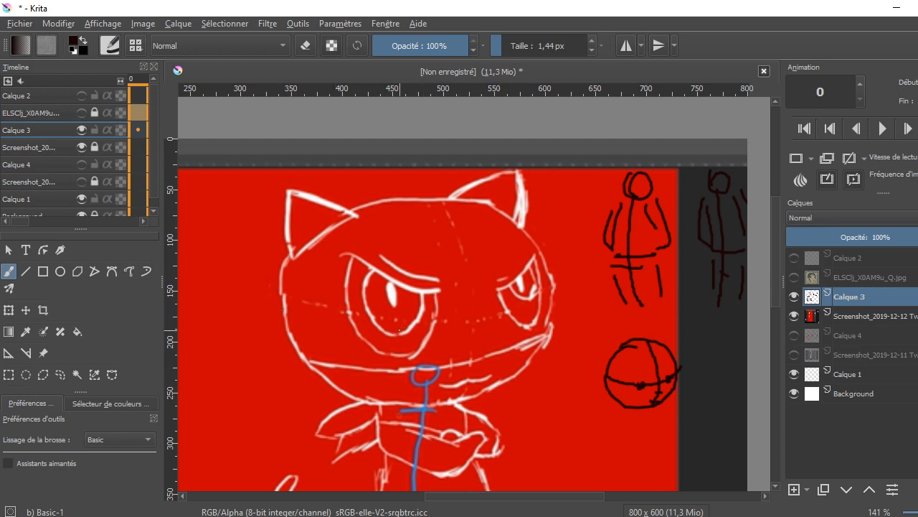
# Mark the eye points and centre point on the cat's face guideline and draw a dark nose and curved mouth.
pyautogui.moveTo(396, 322); pyautogui.dragTo(394, 320)
pyautogui.moveTo(473, 317); pyautogui.dragTo(475, 326)
pyautogui.moveTo(516, 308); pyautogui.dragTo(519, 311)
pyautogui.moveTo(477, 349); pyautogui.dragTo(480, 350)
pyautogui.moveTo(449, 383)
pyautogui.mouseDown()
pyautogui.moveTo(463, 384)
pyautogui.moveTo(481, 361)
pyautogui.moveTo(473, 372)
pyautogui.moveTo(482, 380)
pyautogui.moveTo(494, 364)
pyautogui.moveTo(481, 379)
pyautogui.moveTo(480, 349)
pyautogui.mouseUp()
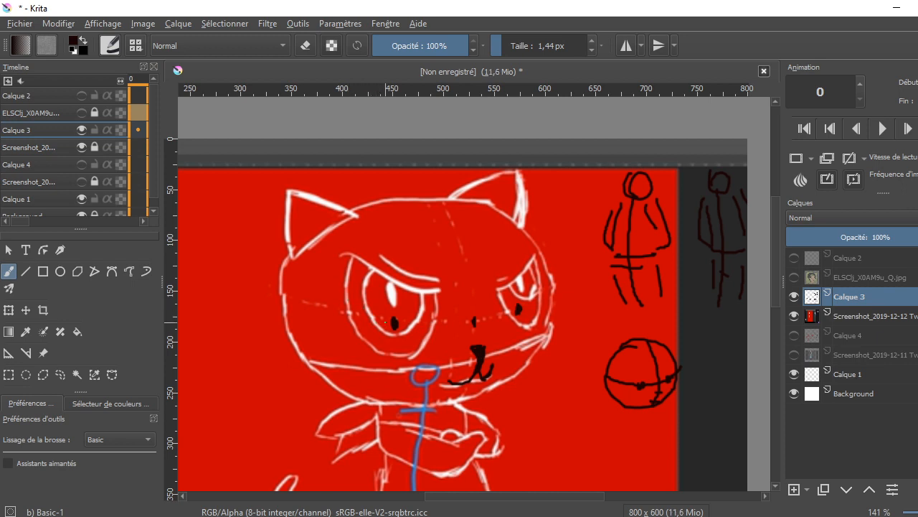
# Draw slanted eyelid lines across both of the cat's eyes and fill in dark pupils beneath them.
pyautogui.moveTo(354, 302)
pyautogui.mouseDown()
pyautogui.moveTo(384, 318)
pyautogui.moveTo(431, 322)
pyautogui.mouseUp()
pyautogui.moveTo(507, 312); pyautogui.dragTo(534, 281)
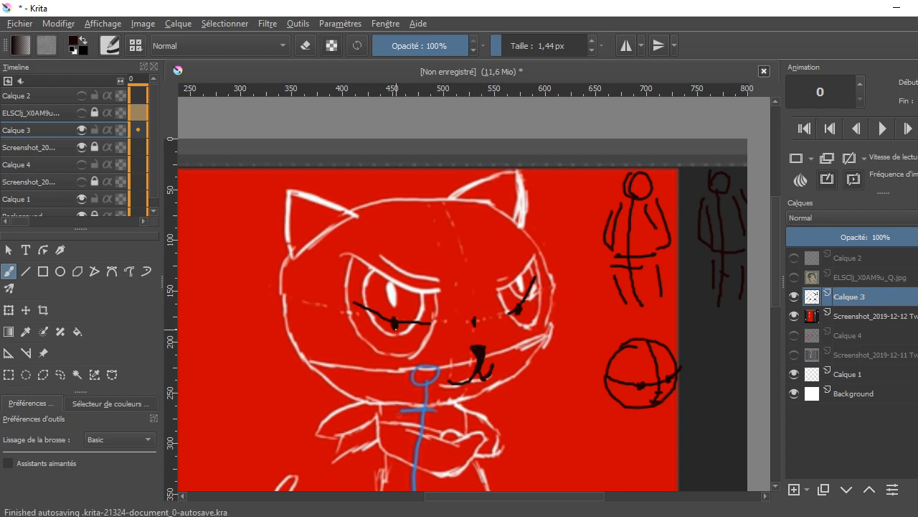
pyautogui.moveTo(391, 323); pyautogui.dragTo(391, 320)
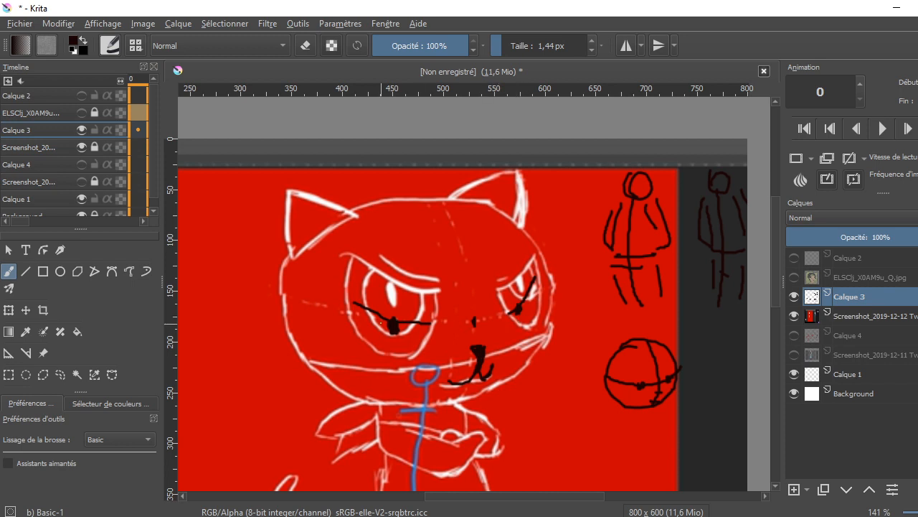
pyautogui.moveTo(394, 325); pyautogui.dragTo(391, 327)
pyautogui.moveTo(530, 296); pyautogui.dragTo(531, 296)
# Add a short arc to the sphere, then draw the cat's forehead line with jagged fringe and the lower eye curves.
pyautogui.moveTo(630, 345); pyautogui.dragTo(625, 360)
pyautogui.moveTo(433, 203)
pyautogui.mouseDown()
pyautogui.moveTo(451, 233)
pyautogui.moveTo(495, 246)
pyautogui.moveTo(507, 285)
pyautogui.mouseUp()
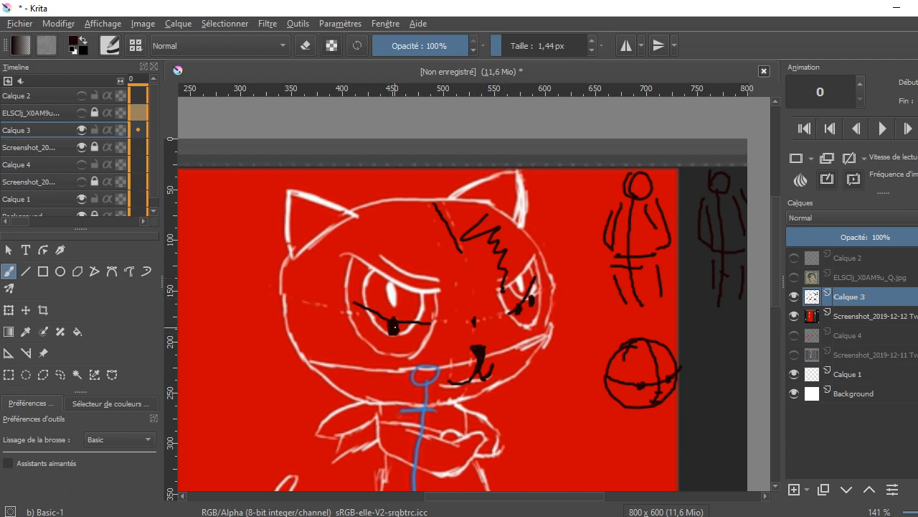
pyautogui.moveTo(397, 327)
pyautogui.mouseDown()
pyautogui.moveTo(406, 329)
pyautogui.moveTo(381, 342)
pyautogui.moveTo(407, 342)
pyautogui.moveTo(413, 323)
pyautogui.mouseUp()
pyautogui.moveTo(521, 306)
pyautogui.mouseDown()
pyautogui.moveTo(529, 307)
pyautogui.moveTo(517, 324)
pyautogui.moveTo(526, 329)
pyautogui.moveTo(534, 310)
pyautogui.mouseUp()
# Outline both of the cat's ears in black and add their inner ear lines.
pyautogui.moveTo(330, 225); pyautogui.dragTo(290, 199)
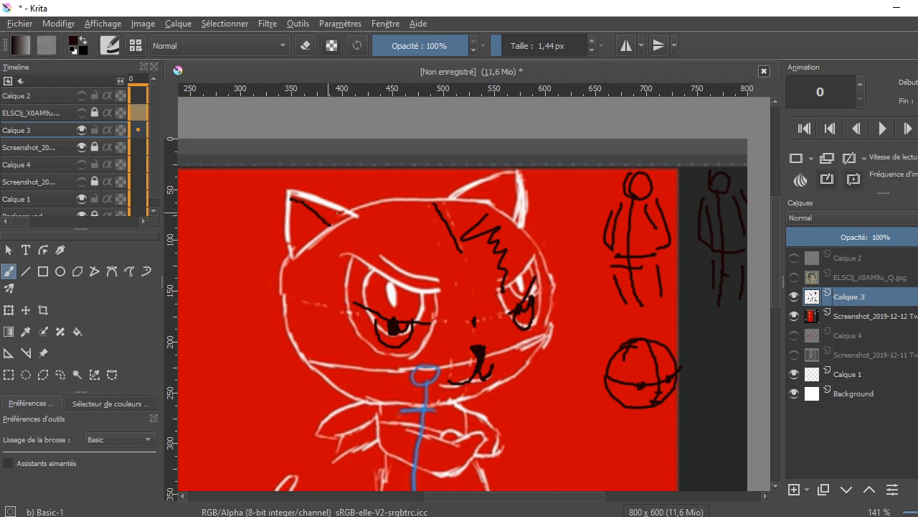
pyautogui.moveTo(357, 217)
pyautogui.mouseDown()
pyautogui.moveTo(285, 188)
pyautogui.moveTo(294, 262)
pyautogui.mouseUp()
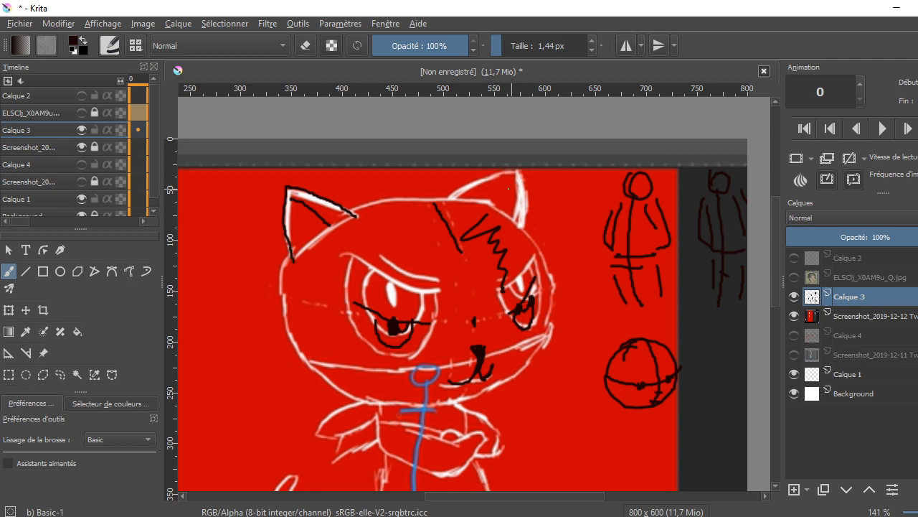
pyautogui.moveTo(470, 200)
pyautogui.mouseDown()
pyautogui.moveTo(514, 169)
pyautogui.moveTo(525, 235)
pyautogui.mouseUp()
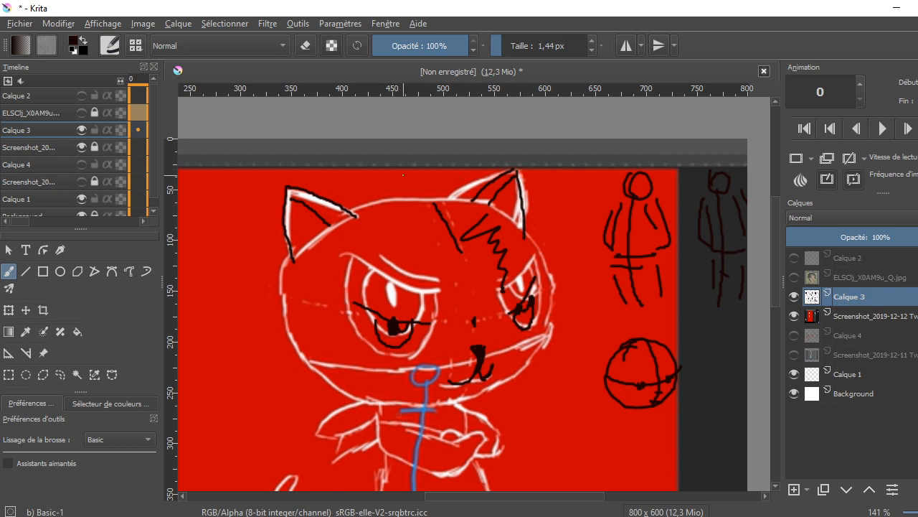
# Trace the top of the cat's head with a pointed hair tuft and add jagged fur to both cheeks.
pyautogui.moveTo(399, 200)
pyautogui.mouseDown()
pyautogui.moveTo(431, 179)
pyautogui.moveTo(424, 191)
pyautogui.moveTo(451, 209)
pyautogui.mouseUp()
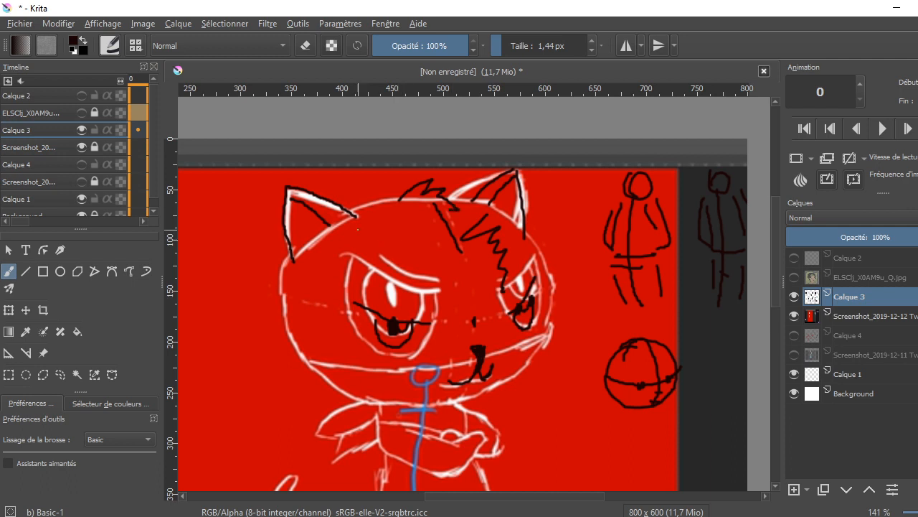
pyautogui.moveTo(354, 211); pyautogui.dragTo(389, 201)
pyautogui.moveTo(292, 317)
pyautogui.mouseDown()
pyautogui.moveTo(279, 336)
pyautogui.moveTo(296, 341)
pyautogui.moveTo(282, 368)
pyautogui.moveTo(301, 363)
pyautogui.moveTo(323, 373)
pyautogui.mouseUp()
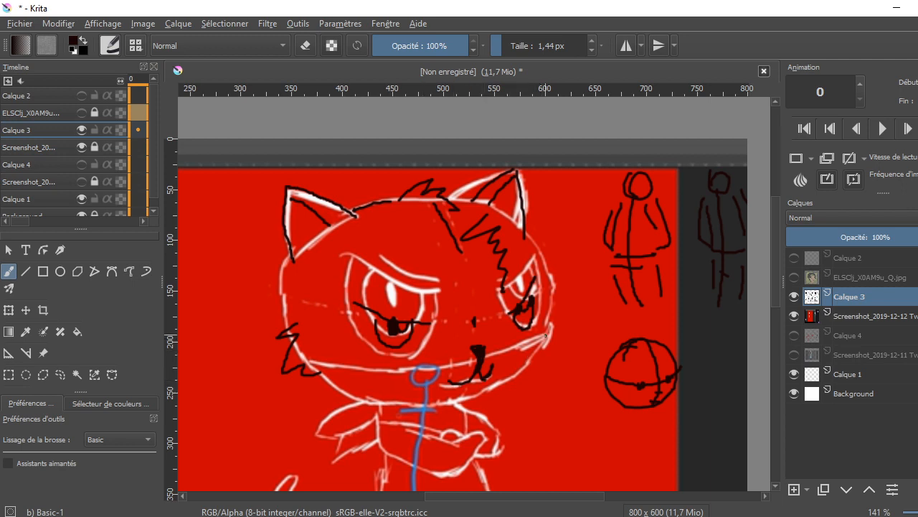
pyautogui.moveTo(551, 338); pyautogui.dragTo(559, 318)
# Redraw the cat's lower body with a curved back line, rounded belly and two splayed legs with feet.
pyautogui.moveTo(773, 238); pyautogui.dragTo(767, 304)
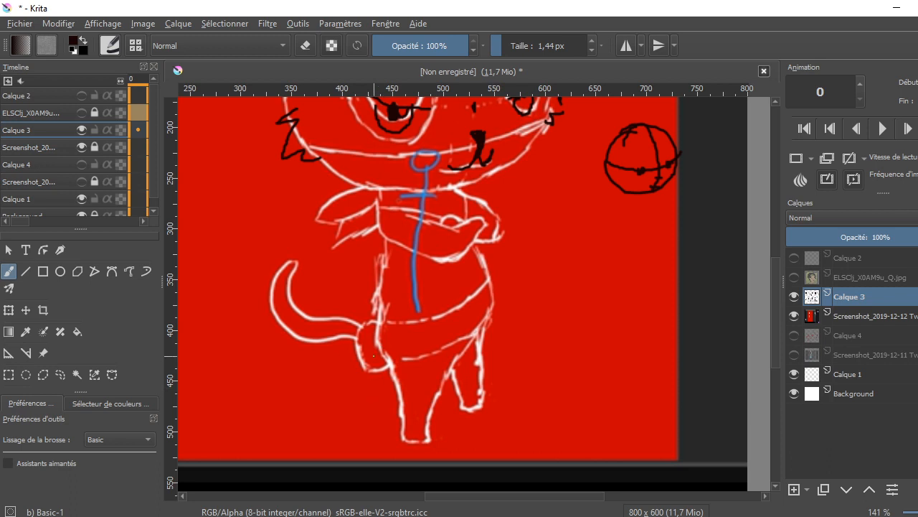
pyautogui.moveTo(372, 353); pyautogui.dragTo(352, 415)
pyautogui.moveTo(420, 369)
pyautogui.mouseDown()
pyautogui.moveTo(370, 433)
pyautogui.moveTo(342, 431)
pyautogui.moveTo(373, 429)
pyautogui.mouseUp()
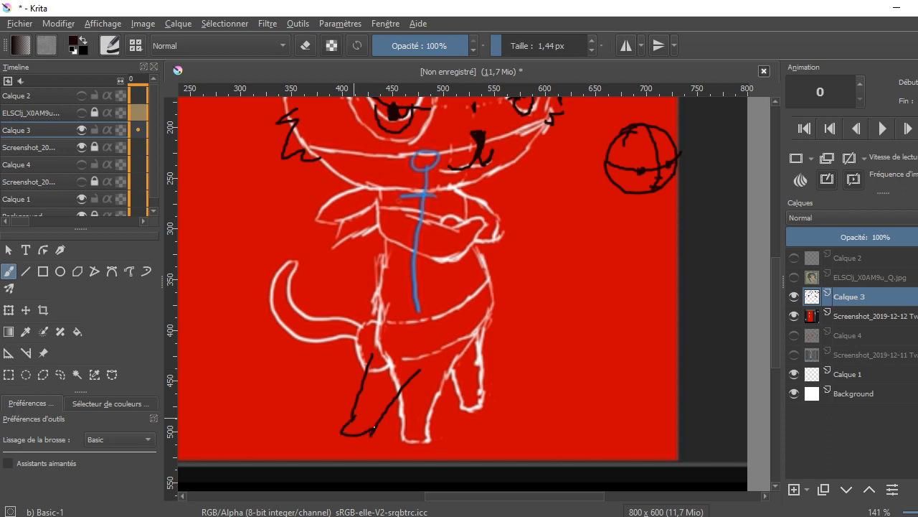
pyautogui.moveTo(385, 350)
pyautogui.mouseDown()
pyautogui.moveTo(428, 363)
pyautogui.moveTo(463, 343)
pyautogui.mouseUp()
pyautogui.moveTo(387, 358)
pyautogui.mouseDown()
pyautogui.moveTo(421, 374)
pyautogui.moveTo(463, 366)
pyautogui.moveTo(483, 348)
pyautogui.moveTo(495, 313)
pyautogui.moveTo(489, 267)
pyautogui.moveTo(475, 246)
pyautogui.mouseUp()
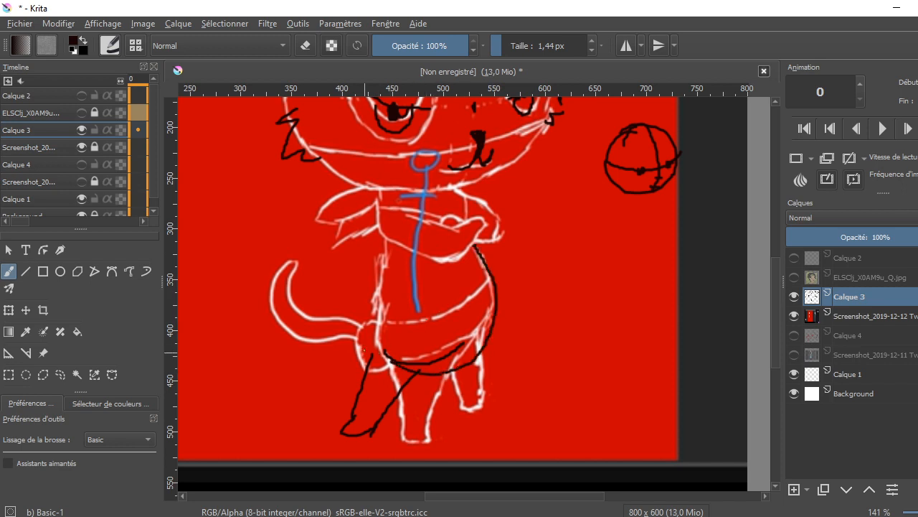
pyautogui.moveTo(369, 337)
pyautogui.mouseDown()
pyautogui.moveTo(388, 285)
pyautogui.moveTo(377, 220)
pyautogui.mouseUp()
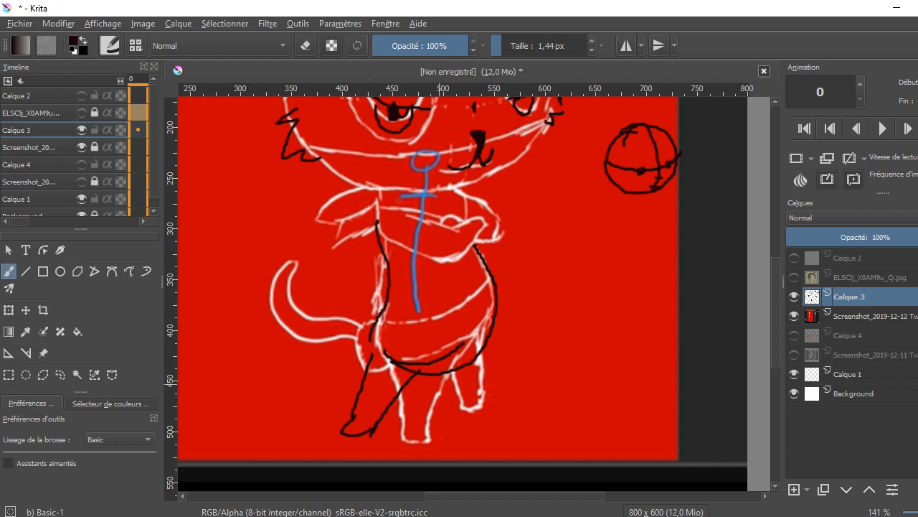
pyautogui.moveTo(446, 371)
pyautogui.mouseDown()
pyautogui.moveTo(462, 418)
pyautogui.moveTo(485, 426)
pyautogui.mouseUp()
pyautogui.moveTo(481, 350)
pyautogui.mouseDown()
pyautogui.moveTo(475, 407)
pyautogui.moveTo(488, 423)
pyautogui.mouseUp()
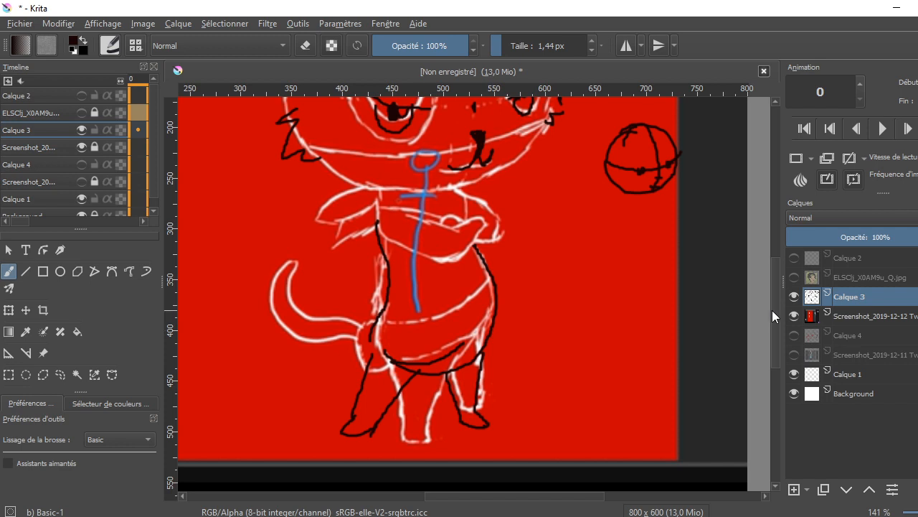
# Draw a round base at the cat's hip and outline a thicker curved tail with a pointed furry tip.
pyautogui.moveTo(776, 313); pyautogui.dragTo(778, 302)
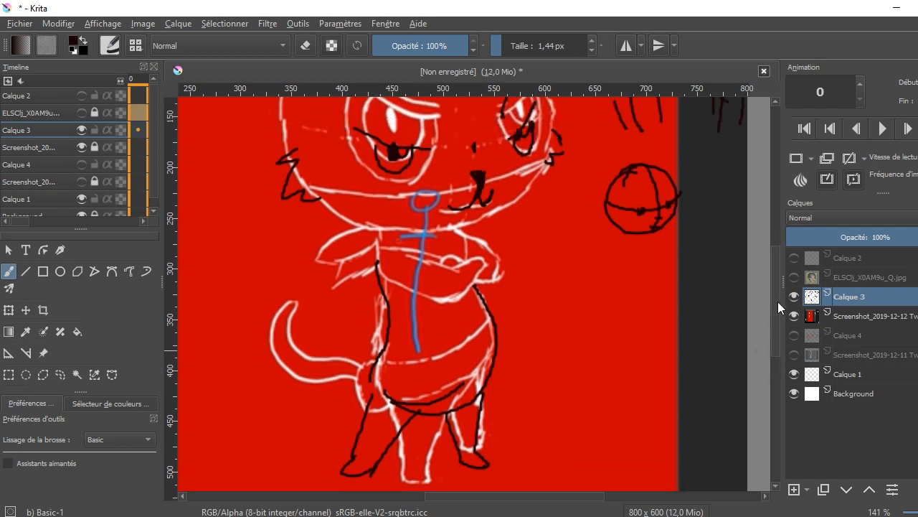
pyautogui.moveTo(778, 301); pyautogui.dragTo(777, 304)
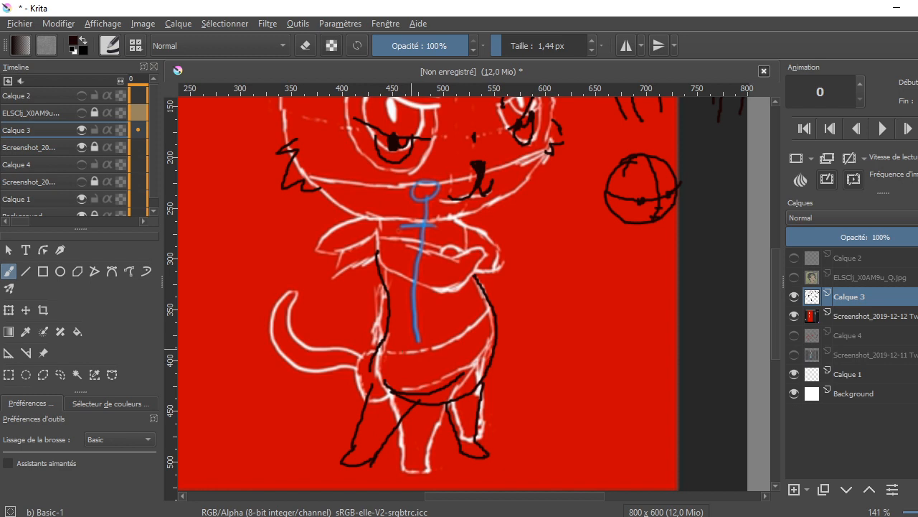
pyautogui.moveTo(376, 347)
pyautogui.mouseDown()
pyautogui.moveTo(350, 365)
pyautogui.moveTo(361, 373)
pyautogui.moveTo(387, 355)
pyautogui.moveTo(353, 381)
pyautogui.moveTo(363, 384)
pyautogui.moveTo(361, 395)
pyautogui.moveTo(388, 396)
pyautogui.moveTo(386, 355)
pyautogui.moveTo(309, 330)
pyautogui.moveTo(313, 288)
pyautogui.moveTo(282, 295)
pyautogui.moveTo(268, 325)
pyautogui.moveTo(277, 357)
pyautogui.moveTo(296, 374)
pyautogui.moveTo(356, 371)
pyautogui.mouseUp()
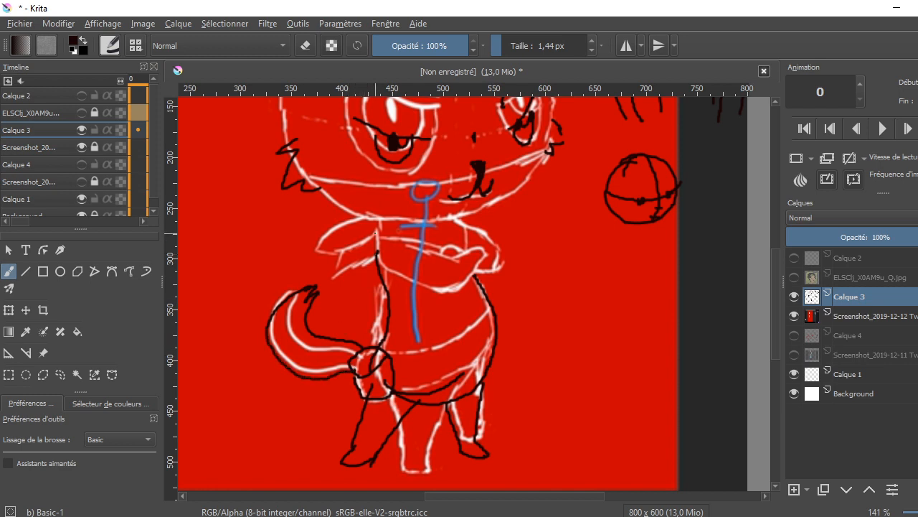
# Draw pointed tufts at the cat's shoulder, thicken the tail tip with fur strokes and outline the opposite bent arm.
pyautogui.moveTo(359, 208)
pyautogui.mouseDown()
pyautogui.moveTo(305, 210)
pyautogui.moveTo(322, 233)
pyautogui.moveTo(363, 229)
pyautogui.mouseUp()
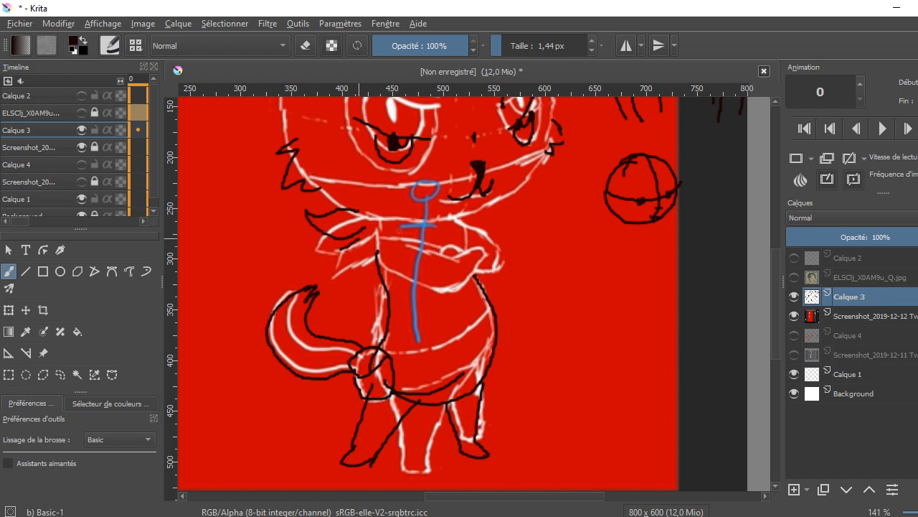
pyautogui.moveTo(341, 257)
pyautogui.mouseDown()
pyautogui.moveTo(375, 237)
pyautogui.moveTo(354, 243)
pyautogui.moveTo(359, 258)
pyautogui.moveTo(362, 245)
pyautogui.moveTo(350, 233)
pyautogui.moveTo(365, 258)
pyautogui.moveTo(340, 258)
pyautogui.moveTo(345, 285)
pyautogui.moveTo(373, 233)
pyautogui.mouseUp()
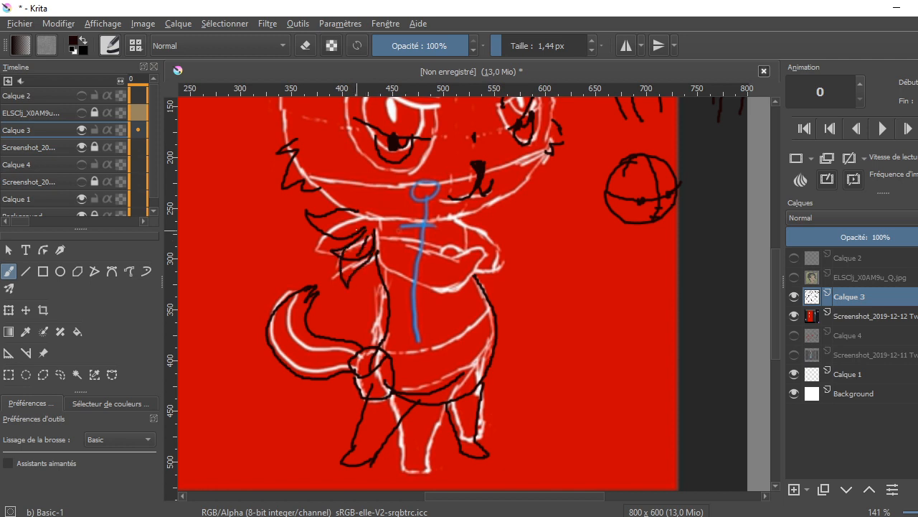
pyautogui.moveTo(343, 241)
pyautogui.mouseDown()
pyautogui.moveTo(303, 209)
pyautogui.moveTo(356, 206)
pyautogui.mouseUp()
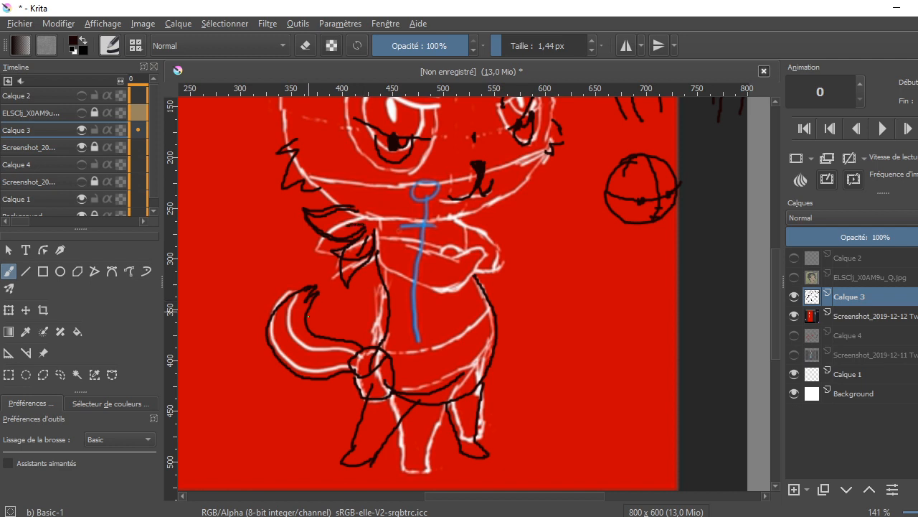
pyautogui.moveTo(274, 317)
pyautogui.mouseDown()
pyautogui.moveTo(292, 287)
pyautogui.moveTo(308, 287)
pyautogui.mouseUp()
pyautogui.moveTo(346, 260)
pyautogui.mouseDown()
pyautogui.moveTo(345, 269)
pyautogui.moveTo(356, 260)
pyautogui.mouseUp()
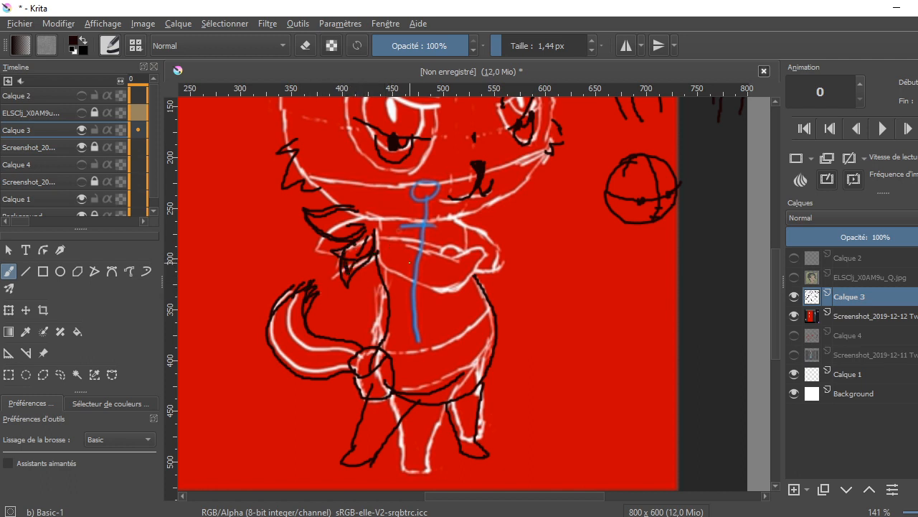
pyautogui.moveTo(479, 279)
pyautogui.mouseDown()
pyautogui.moveTo(501, 274)
pyautogui.moveTo(504, 256)
pyautogui.moveTo(467, 226)
pyautogui.moveTo(478, 218)
pyautogui.mouseUp()
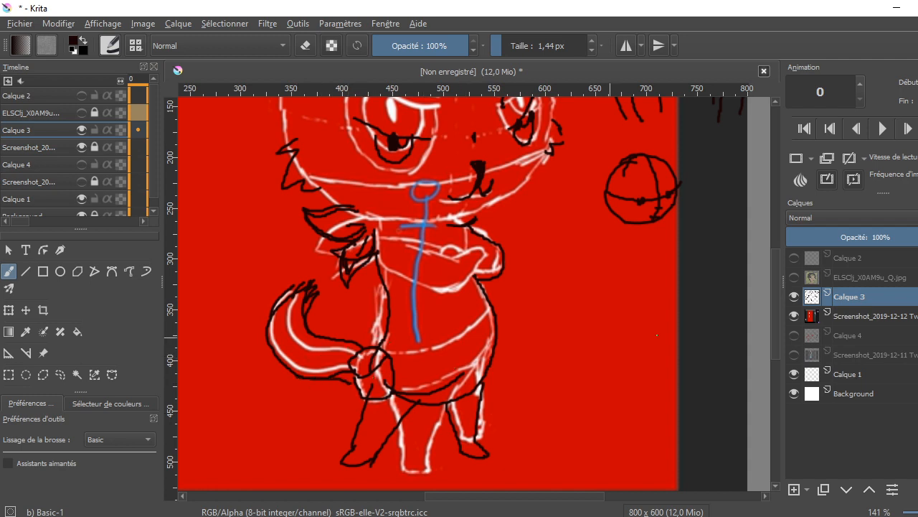
# Sketch a large drooping curved tail shape extending from the cat's hip toward the ground.
pyautogui.press('-')
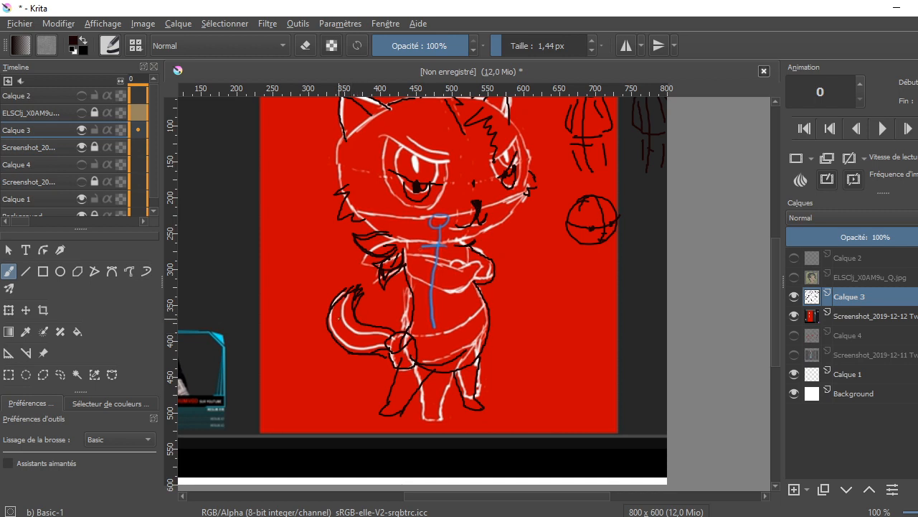
pyautogui.moveTo(333, 304)
pyautogui.mouseDown()
pyautogui.moveTo(340, 344)
pyautogui.moveTo(378, 324)
pyautogui.mouseUp()
pyautogui.moveTo(362, 356)
pyautogui.mouseDown()
pyautogui.moveTo(298, 376)
pyautogui.moveTo(282, 390)
pyautogui.moveTo(291, 414)
pyautogui.mouseUp()
pyautogui.moveTo(360, 370); pyautogui.dragTo(391, 387)
pyautogui.moveTo(284, 395); pyautogui.dragTo(290, 416)
pyautogui.moveTo(294, 376); pyautogui.dragTo(358, 355)
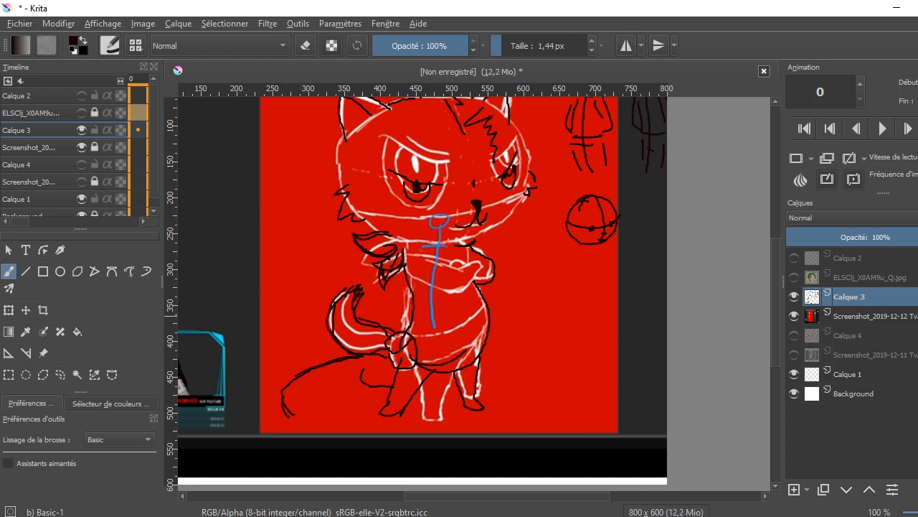
# Draw a pillow shape with knotted corners below the sphere and add fold lines and a curved centre line.
pyautogui.press('+')
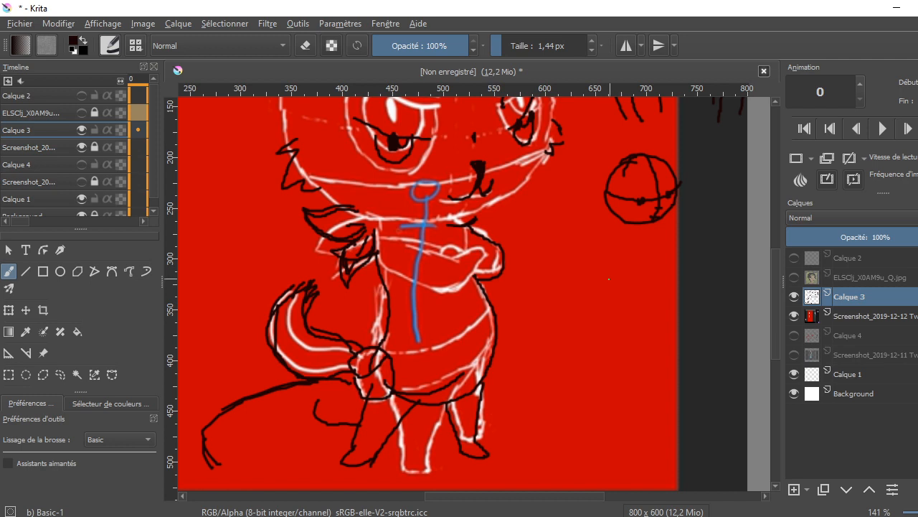
pyautogui.moveTo(589, 270)
pyautogui.mouseDown()
pyautogui.moveTo(572, 304)
pyautogui.moveTo(587, 346)
pyautogui.moveTo(578, 352)
pyautogui.moveTo(664, 347)
pyautogui.moveTo(649, 270)
pyautogui.mouseUp()
pyautogui.moveTo(583, 270)
pyautogui.mouseDown()
pyautogui.moveTo(657, 255)
pyautogui.moveTo(650, 269)
pyautogui.mouseUp()
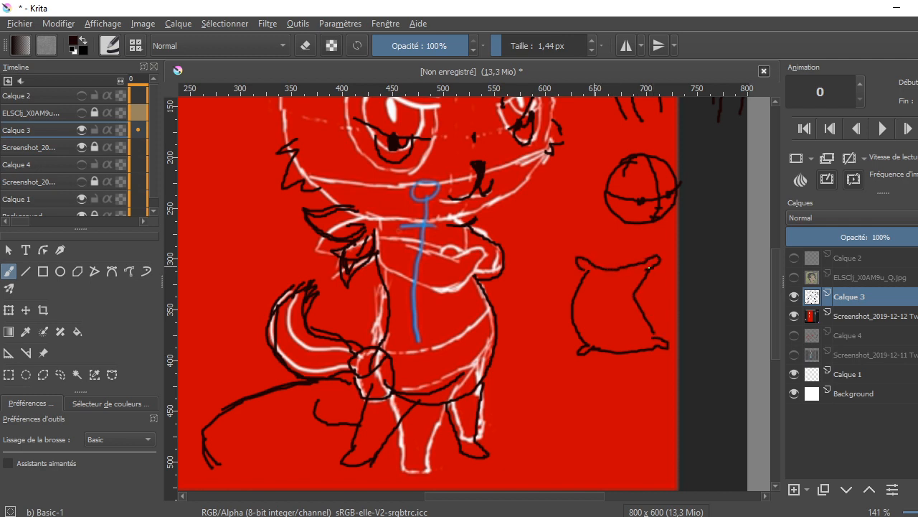
pyautogui.moveTo(586, 307); pyautogui.dragTo(598, 328)
pyautogui.moveTo(600, 309); pyautogui.dragTo(612, 324)
pyautogui.moveTo(632, 251)
pyautogui.mouseDown()
pyautogui.moveTo(601, 313)
pyautogui.moveTo(637, 373)
pyautogui.mouseUp()
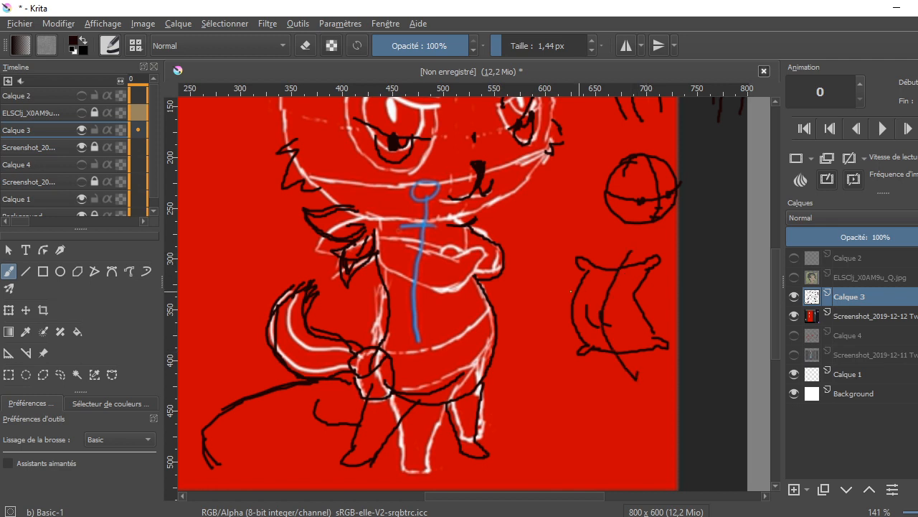
pyautogui.moveTo(583, 271); pyautogui.dragTo(575, 250)
# Draw a hand with pointed fingers resting on the cat's crossed forearm.
pyautogui.moveTo(774, 303); pyautogui.dragTo(776, 284)
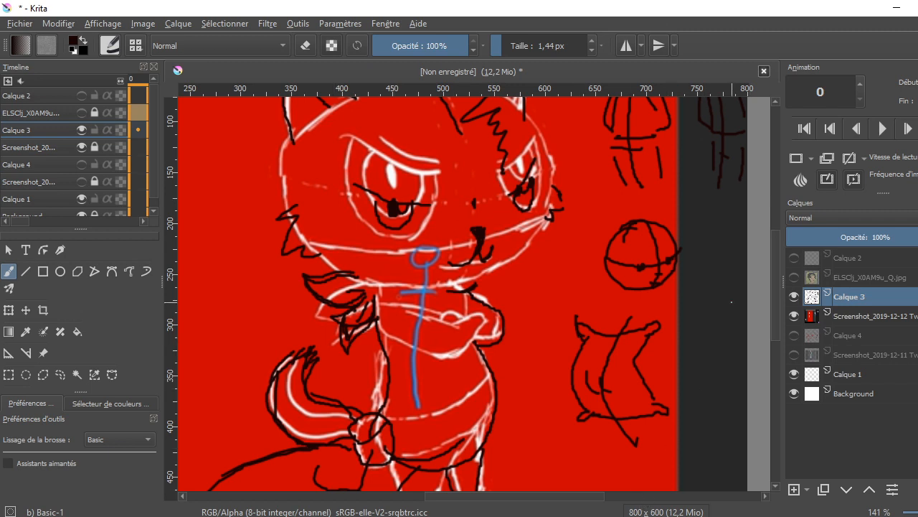
pyautogui.moveTo(775, 303); pyautogui.dragTo(773, 312)
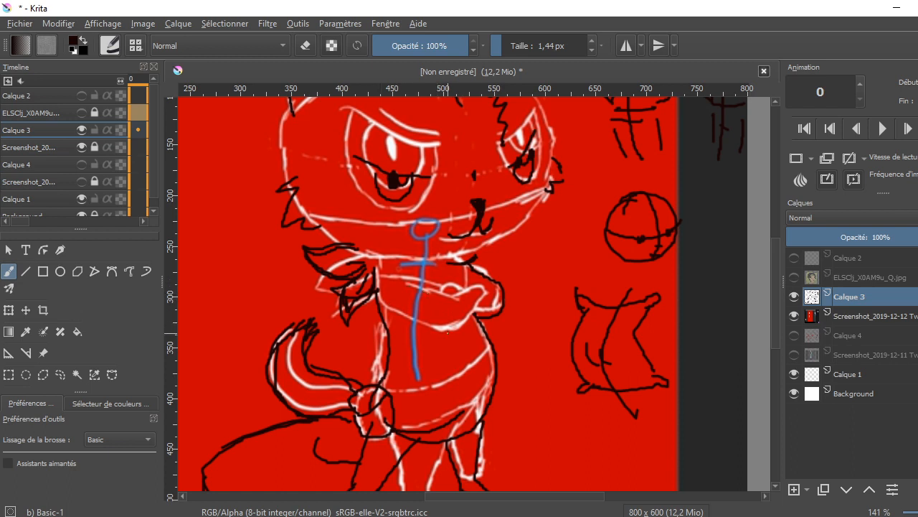
pyautogui.moveTo(448, 295); pyautogui.dragTo(465, 330)
pyautogui.moveTo(441, 294)
pyautogui.mouseDown()
pyautogui.moveTo(481, 287)
pyautogui.moveTo(459, 338)
pyautogui.mouseUp()
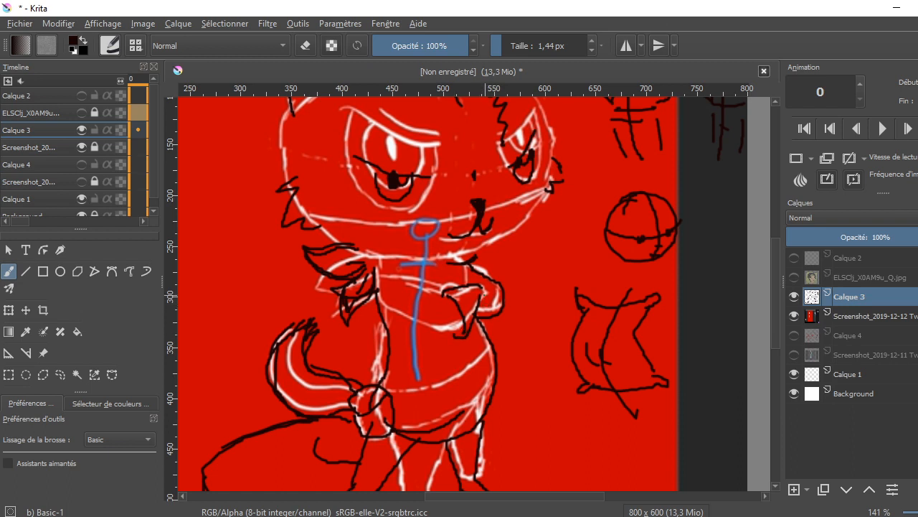
# Add the second hand at the bent elbow and outline the cat's crossed forearm and shoulder line.
pyautogui.moveTo(489, 290)
pyautogui.mouseDown()
pyautogui.moveTo(494, 325)
pyautogui.moveTo(475, 329)
pyautogui.mouseUp()
pyautogui.moveTo(459, 326)
pyautogui.mouseDown()
pyautogui.moveTo(435, 334)
pyautogui.moveTo(440, 326)
pyautogui.moveTo(390, 313)
pyautogui.moveTo(383, 283)
pyautogui.moveTo(399, 277)
pyautogui.moveTo(435, 292)
pyautogui.mouseUp()
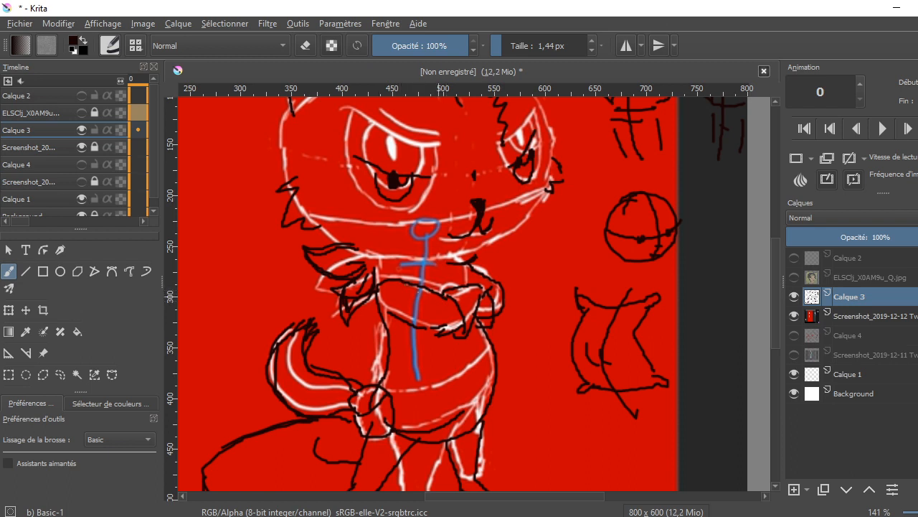
pyautogui.moveTo(371, 259)
pyautogui.mouseDown()
pyautogui.moveTo(427, 273)
pyautogui.moveTo(457, 270)
pyautogui.moveTo(471, 257)
pyautogui.moveTo(469, 284)
pyautogui.mouseUp()
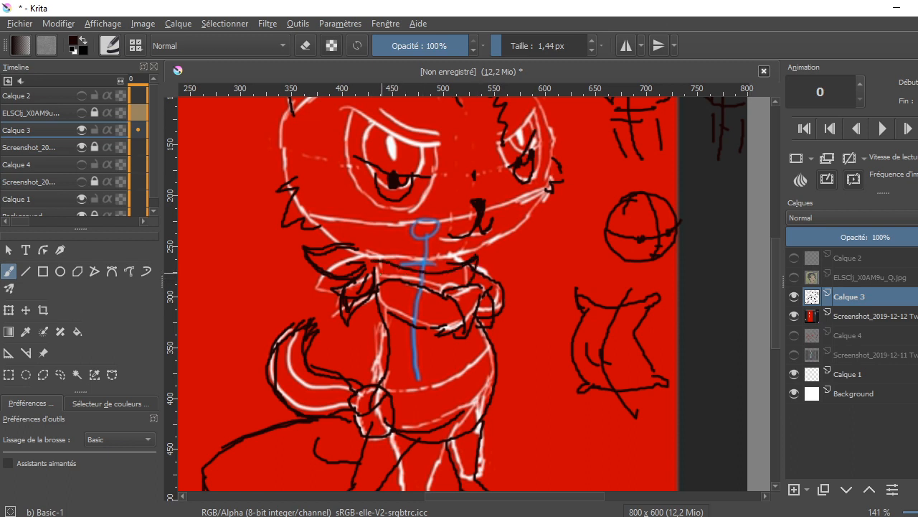
pyautogui.moveTo(381, 274); pyautogui.dragTo(406, 280)
pyautogui.moveTo(777, 260); pyautogui.dragTo(777, 283)
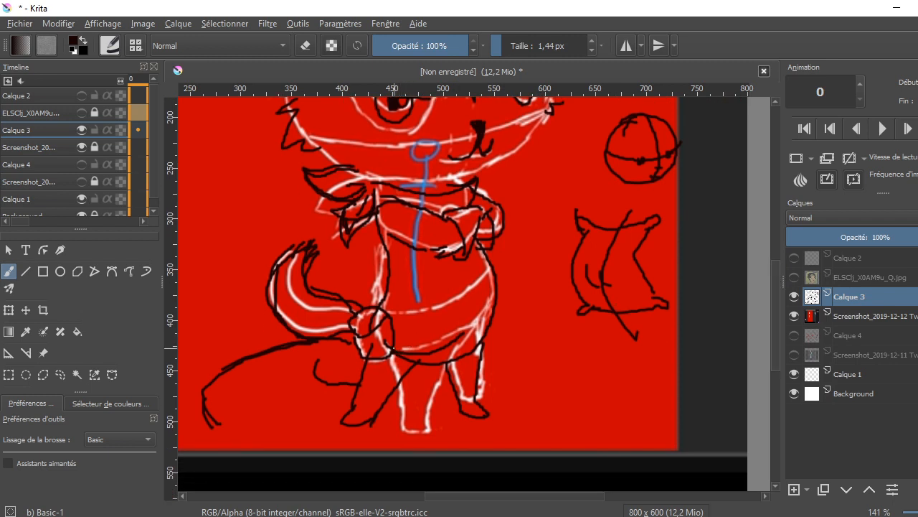
# Set the brush colour to #f3c067 and draw the cat's hip curve with ellipses at the tops of both legs.
pyautogui.click(76, 41)
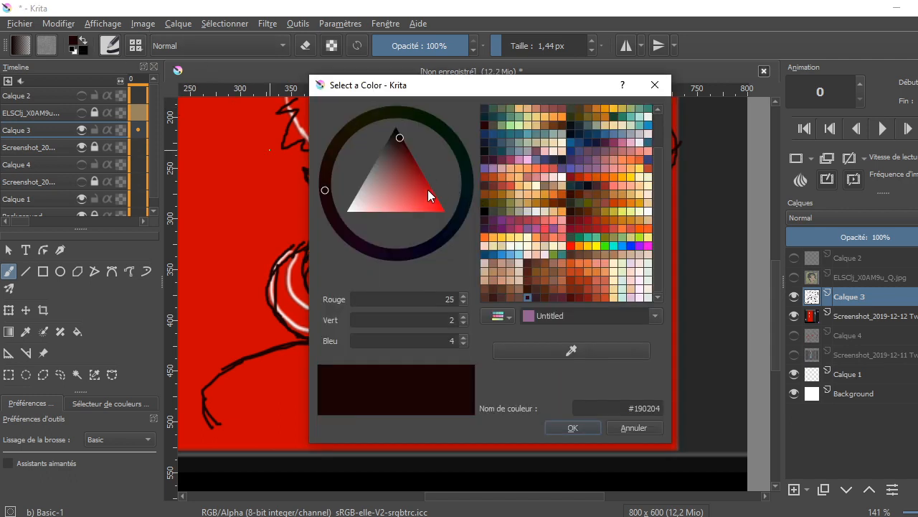
pyautogui.click(544, 117)
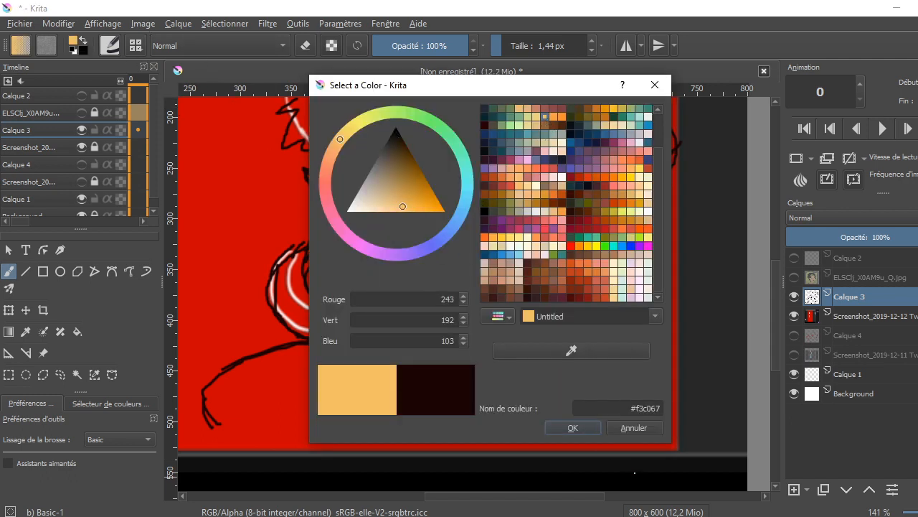
pyautogui.click(574, 427)
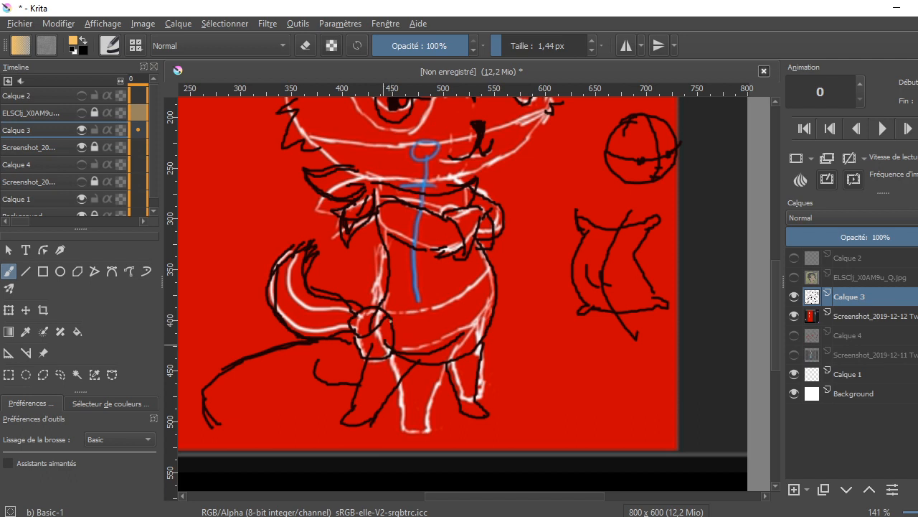
pyautogui.moveTo(381, 343)
pyautogui.mouseDown()
pyautogui.moveTo(374, 327)
pyautogui.moveTo(389, 310)
pyautogui.moveTo(413, 305)
pyautogui.moveTo(457, 325)
pyautogui.mouseUp()
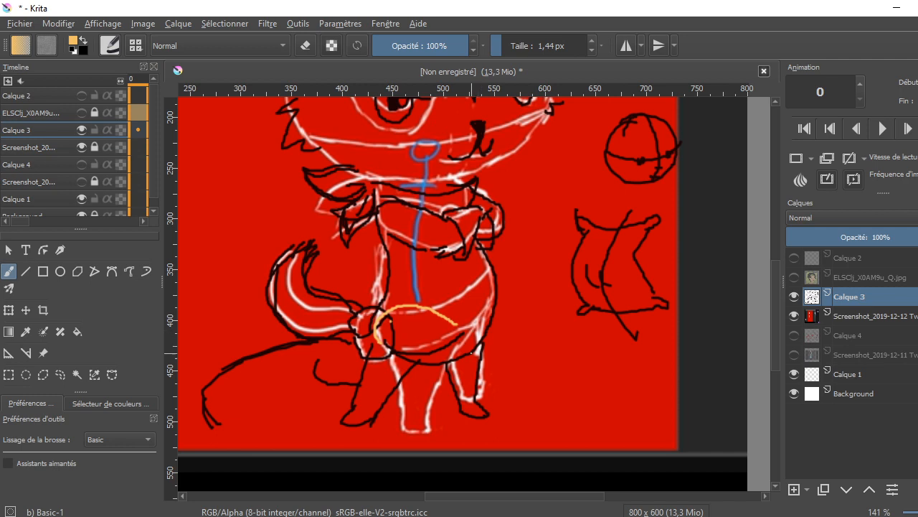
pyautogui.moveTo(449, 363)
pyautogui.mouseDown()
pyautogui.moveTo(453, 350)
pyautogui.moveTo(480, 344)
pyautogui.mouseUp()
pyautogui.moveTo(372, 343)
pyautogui.mouseDown()
pyautogui.moveTo(418, 358)
pyautogui.moveTo(373, 343)
pyautogui.mouseUp()
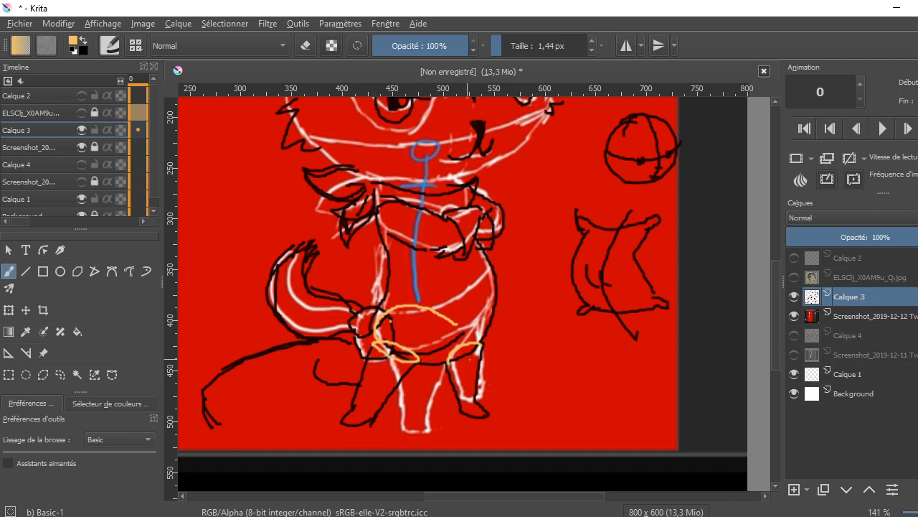
pyautogui.moveTo(449, 363)
pyautogui.mouseDown()
pyautogui.moveTo(485, 344)
pyautogui.moveTo(477, 337)
pyautogui.mouseUp()
# Add yellow contour curves beneath the crossed arms, across the forearm and around the base of the cat's ear.
pyautogui.moveTo(388, 248)
pyautogui.mouseDown()
pyautogui.moveTo(448, 269)
pyautogui.moveTo(469, 256)
pyautogui.mouseUp()
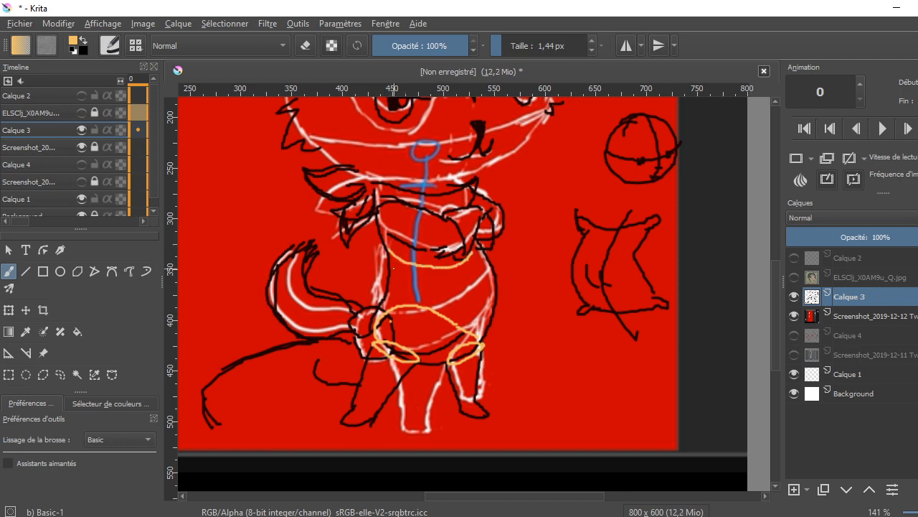
pyautogui.moveTo(443, 223); pyautogui.dragTo(449, 248)
pyautogui.moveTo(355, 409)
pyautogui.mouseDown()
pyautogui.moveTo(372, 406)
pyautogui.moveTo(364, 416)
pyautogui.mouseUp()
pyautogui.moveTo(465, 398); pyautogui.dragTo(477, 400)
pyautogui.moveTo(777, 314); pyautogui.dragTo(771, 270)
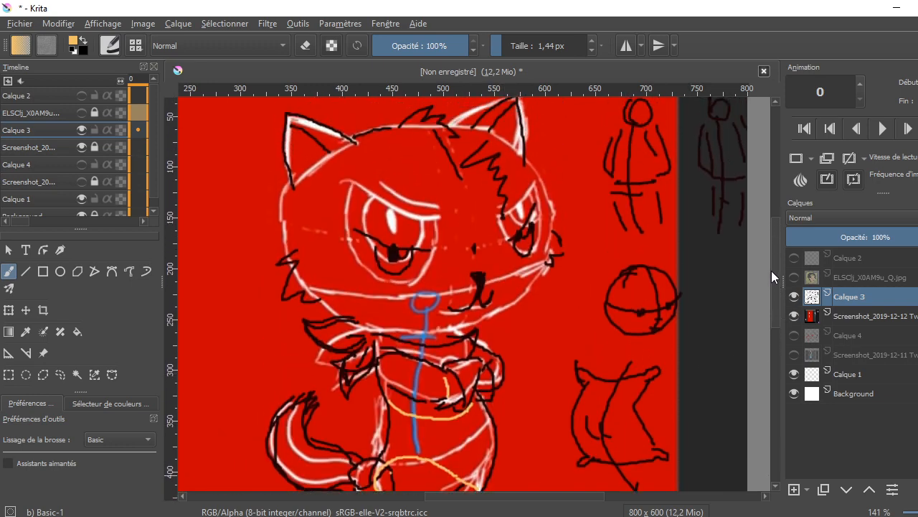
pyautogui.moveTo(294, 191)
pyautogui.mouseDown()
pyautogui.moveTo(316, 188)
pyautogui.moveTo(352, 150)
pyautogui.mouseUp()
pyautogui.moveTo(772, 265); pyautogui.dragTo(772, 256)
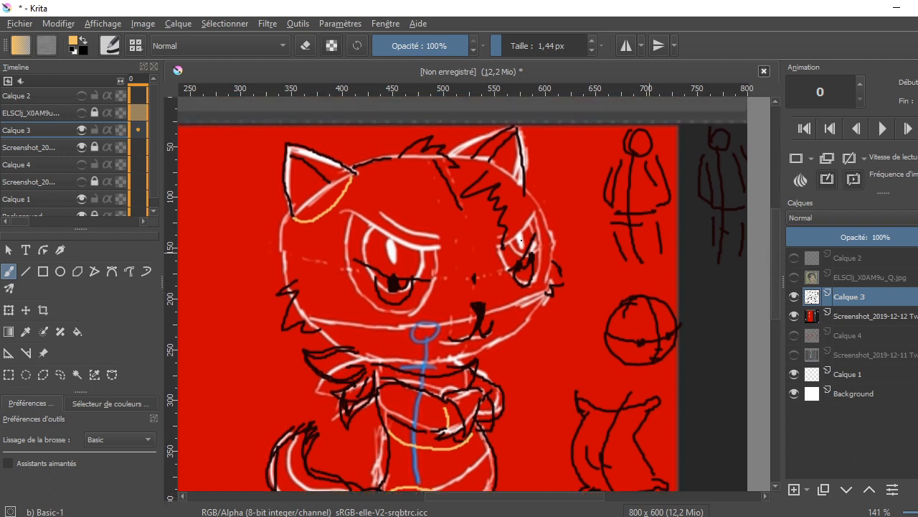
# Set the brush colour to #19150e and trace the cat's lower cheek and jaw line.
pyautogui.click(76, 43)
pyautogui.click(395, 141)
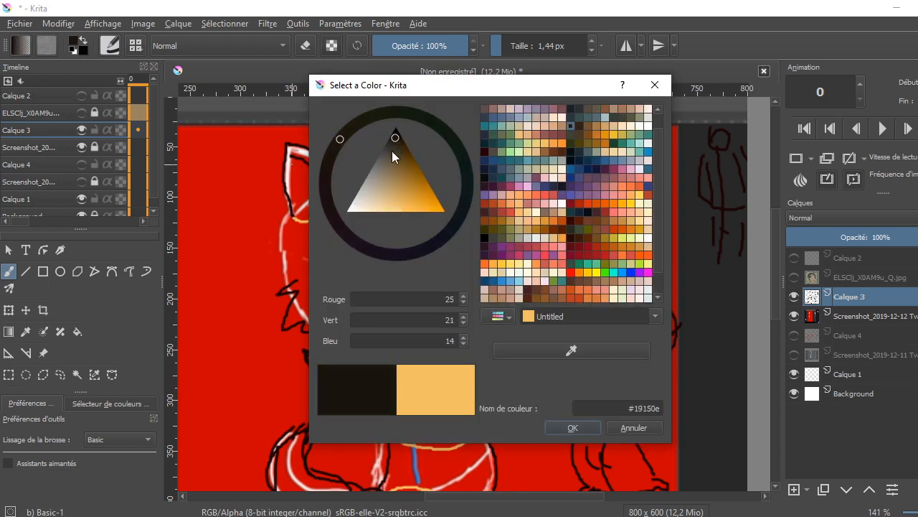
pyautogui.click(583, 431)
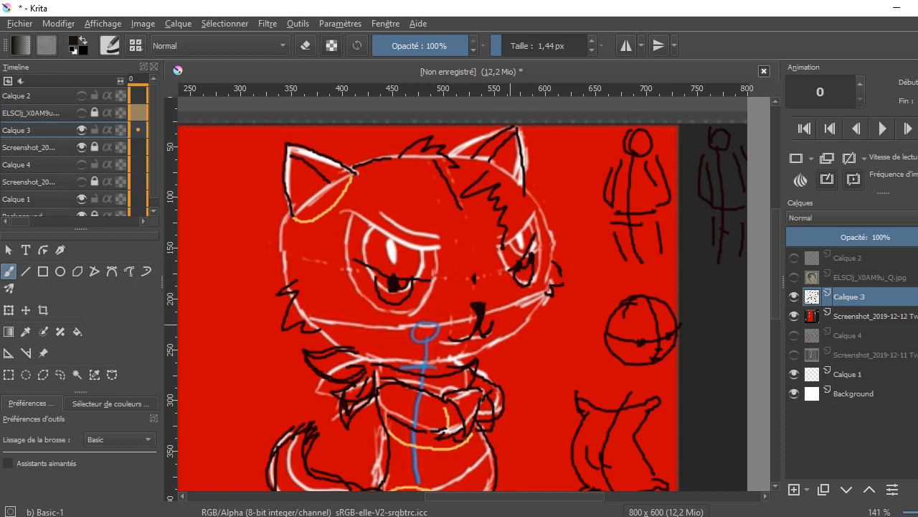
pyautogui.moveTo(480, 359)
pyautogui.mouseDown()
pyautogui.moveTo(516, 343)
pyautogui.moveTo(541, 305)
pyautogui.mouseUp()
# Darken both of the cat's eyes with pupil marks, thicker frowning lids and a wider lower eye outline.
pyautogui.moveTo(505, 277)
pyautogui.mouseDown()
pyautogui.moveTo(518, 292)
pyautogui.moveTo(526, 264)
pyautogui.mouseUp()
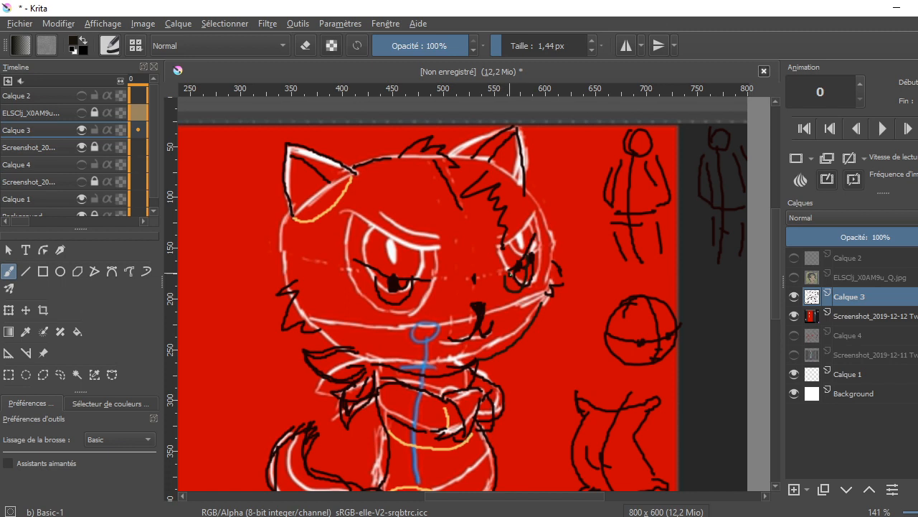
pyautogui.click(509, 270)
pyautogui.moveTo(435, 276); pyautogui.dragTo(437, 279)
pyautogui.moveTo(391, 272); pyautogui.dragTo(394, 291)
pyautogui.moveTo(350, 247)
pyautogui.mouseDown()
pyautogui.moveTo(431, 286)
pyautogui.moveTo(370, 266)
pyautogui.moveTo(376, 260)
pyautogui.moveTo(422, 279)
pyautogui.moveTo(374, 282)
pyautogui.moveTo(376, 299)
pyautogui.moveTo(407, 301)
pyautogui.moveTo(391, 308)
pyautogui.mouseUp()
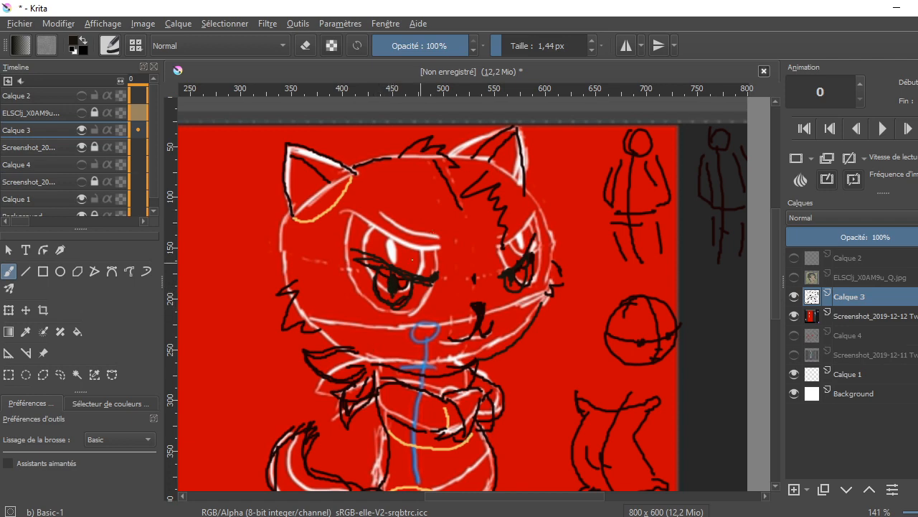
# Outline both sides of the cat's head from the ears down and add a fur stroke at the cheek.
pyautogui.moveTo(293, 215); pyautogui.dragTo(284, 272)
pyautogui.moveTo(509, 177)
pyautogui.mouseDown()
pyautogui.moveTo(531, 194)
pyautogui.moveTo(550, 258)
pyautogui.mouseUp()
pyautogui.moveTo(537, 313); pyautogui.dragTo(549, 293)
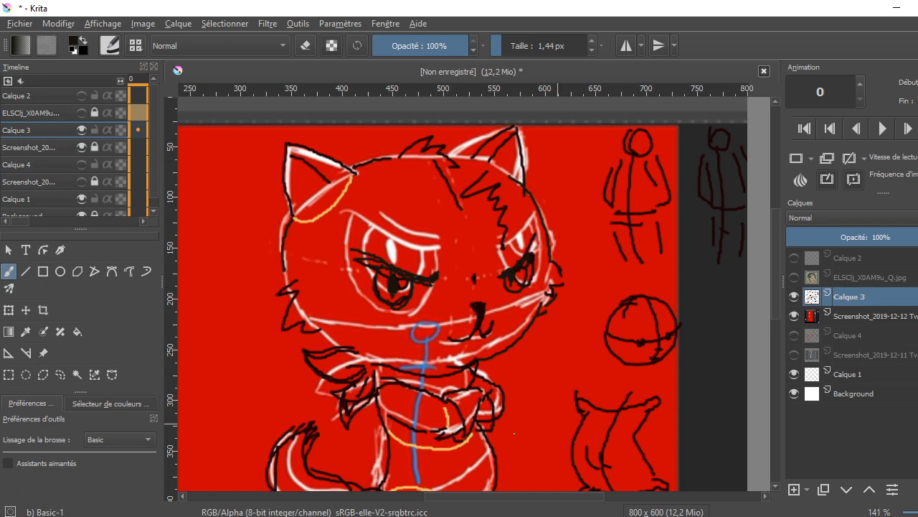
# Show the ELSClj_X0AM9u_Q.jpg reference and the Calque 2 layer, and make Calque 2 the active layer.
pyautogui.moveTo(457, 500)
pyautogui.mouseDown()
pyautogui.moveTo(398, 495)
pyautogui.moveTo(422, 497)
pyautogui.mouseUp()
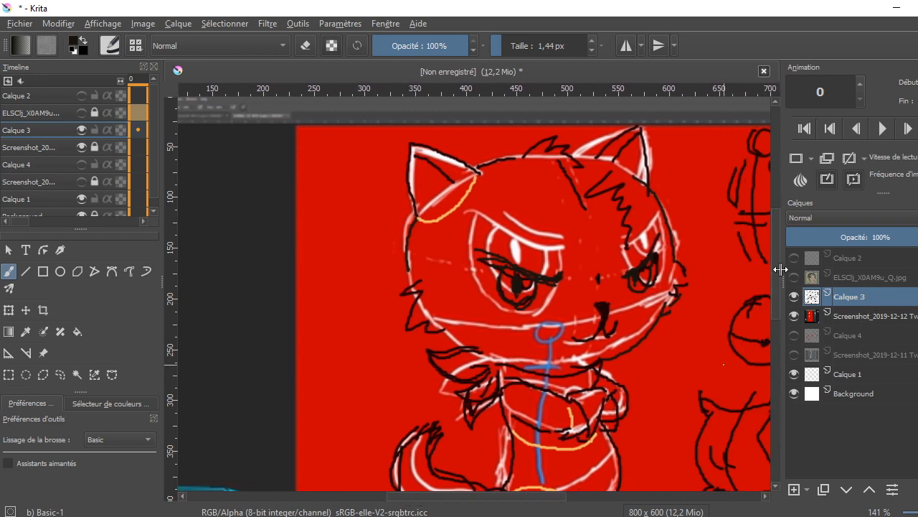
pyautogui.moveTo(775, 271); pyautogui.dragTo(776, 294)
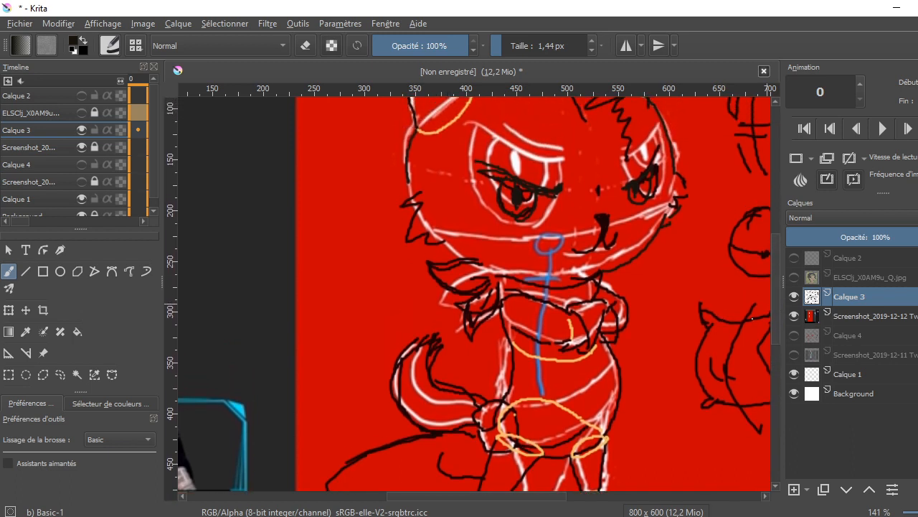
pyautogui.moveTo(438, 496); pyautogui.dragTo(457, 497)
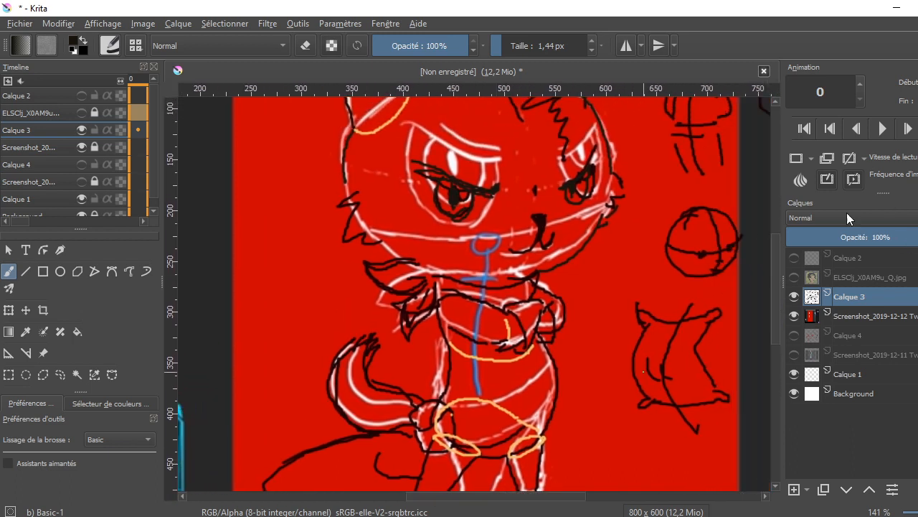
pyautogui.click(794, 276)
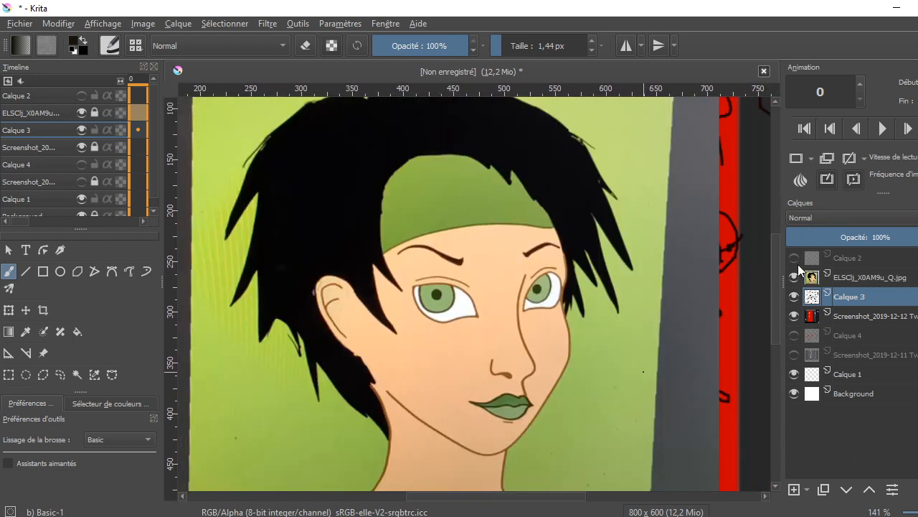
pyautogui.click(794, 258)
pyautogui.click(867, 262)
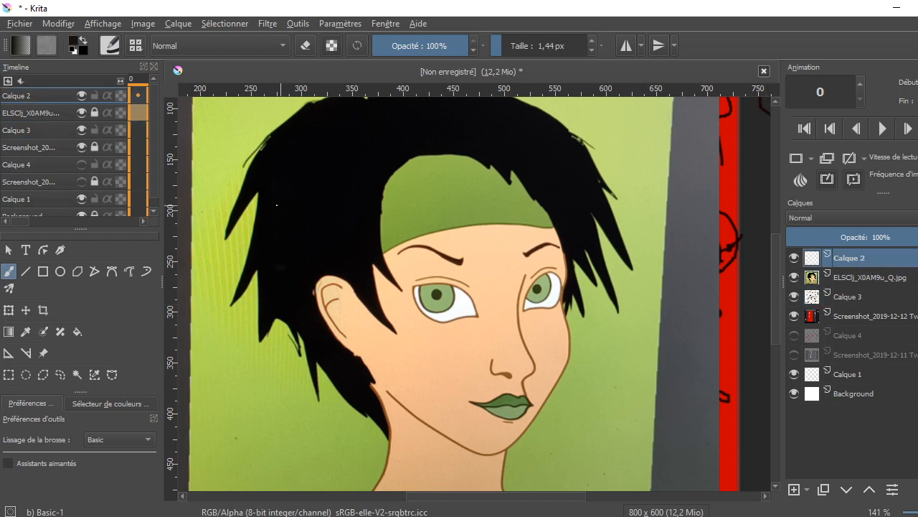
# Set the brush colour to #ff0000 and paint thick strokes over both of the woman's eyebrows.
pyautogui.click(74, 44)
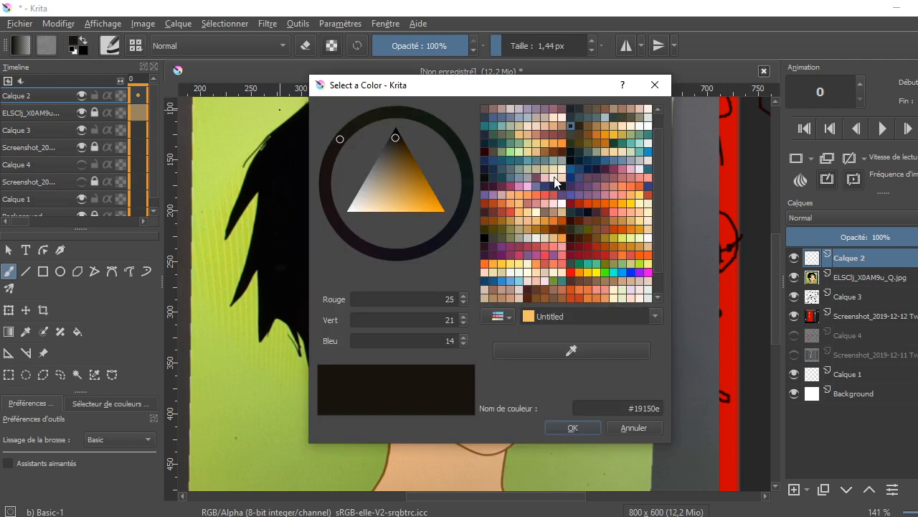
pyautogui.click(570, 272)
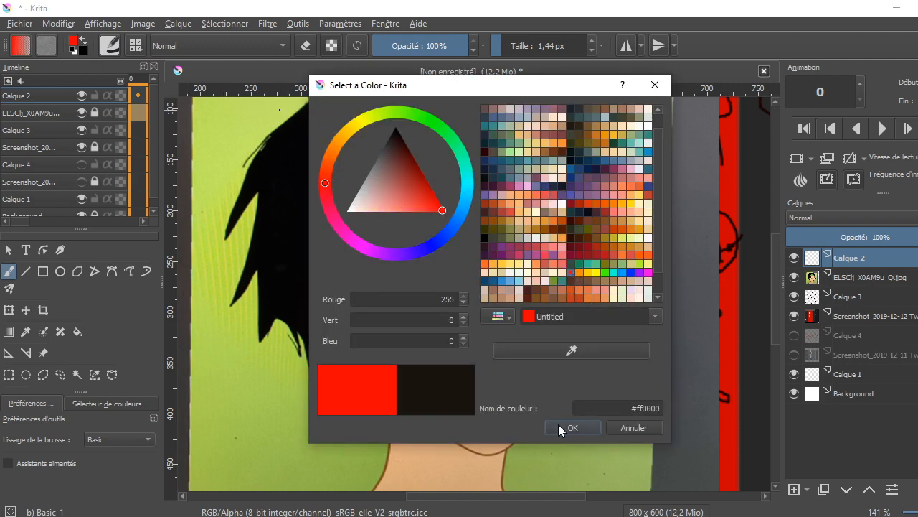
pyautogui.click(567, 428)
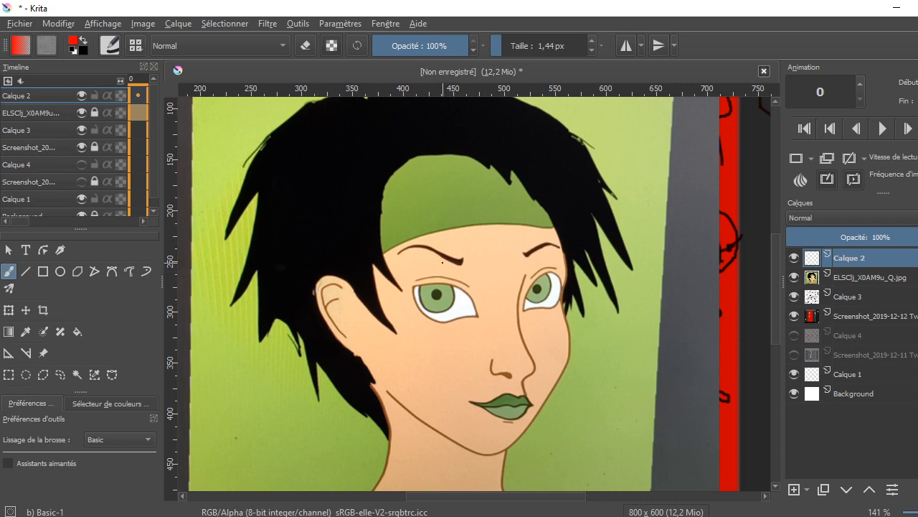
pyautogui.moveTo(775, 268)
pyautogui.mouseDown()
pyautogui.moveTo(777, 253)
pyautogui.moveTo(777, 264)
pyautogui.mouseUp()
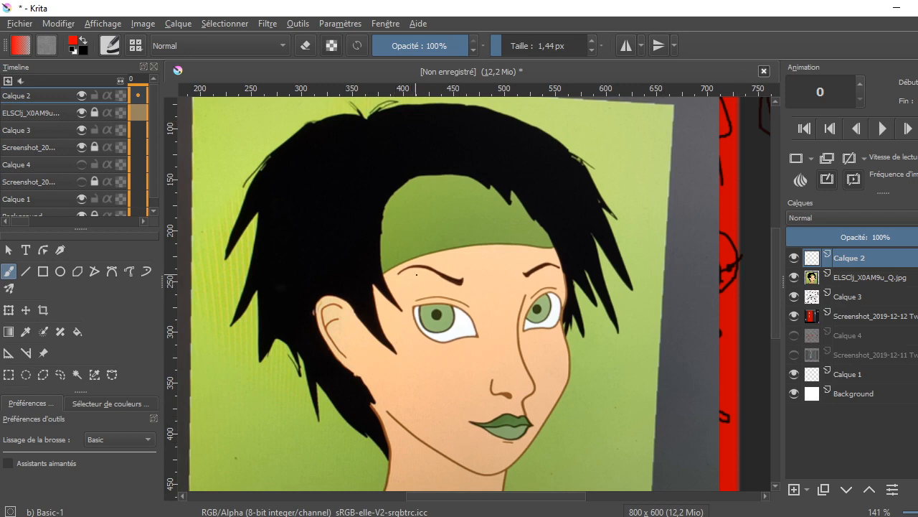
pyautogui.moveTo(409, 273)
pyautogui.mouseDown()
pyautogui.moveTo(485, 281)
pyautogui.moveTo(404, 271)
pyautogui.moveTo(472, 284)
pyautogui.mouseUp()
pyautogui.moveTo(532, 274)
pyautogui.mouseDown()
pyautogui.moveTo(544, 268)
pyautogui.moveTo(523, 273)
pyautogui.moveTo(561, 267)
pyautogui.moveTo(524, 279)
pyautogui.mouseUp()
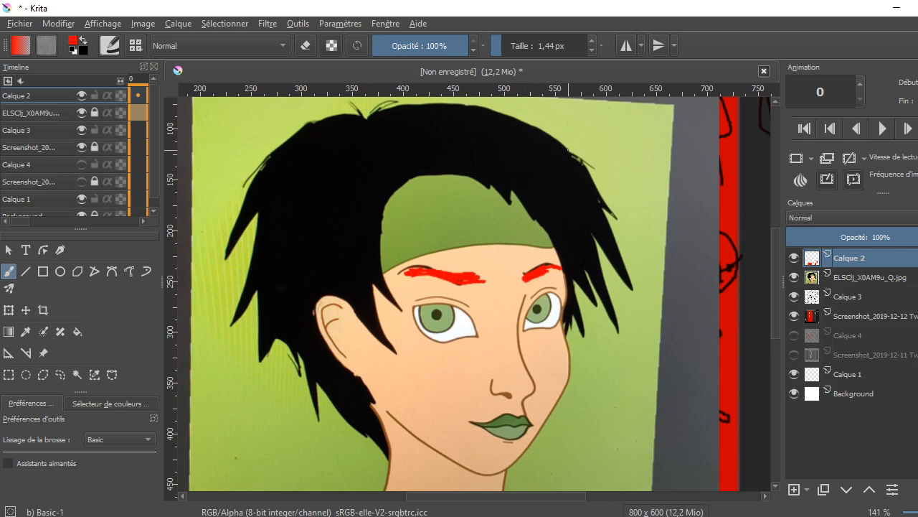
# Sketch a small frontal face beside the woman's hair with straight brows, dot eyes, a long nose and a mouth line.
pyautogui.moveTo(548, 125); pyautogui.dragTo(670, 129)
pyautogui.moveTo(601, 138)
pyautogui.mouseDown()
pyautogui.moveTo(598, 213)
pyautogui.moveTo(622, 212)
pyautogui.mouseUp()
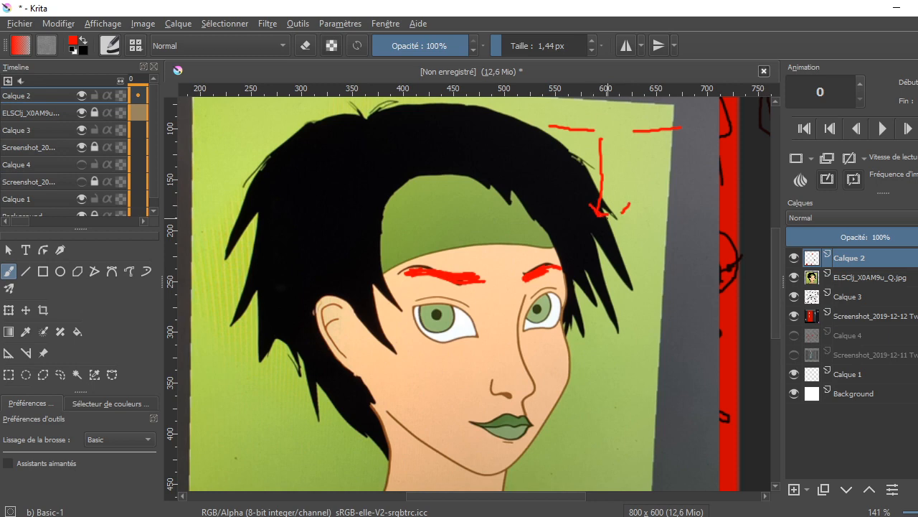
pyautogui.moveTo(594, 232); pyautogui.dragTo(627, 231)
pyautogui.moveTo(571, 139); pyautogui.dragTo(569, 142)
pyautogui.moveTo(650, 145)
pyautogui.mouseDown()
pyautogui.moveTo(634, 132)
pyautogui.moveTo(600, 133)
pyautogui.mouseUp()
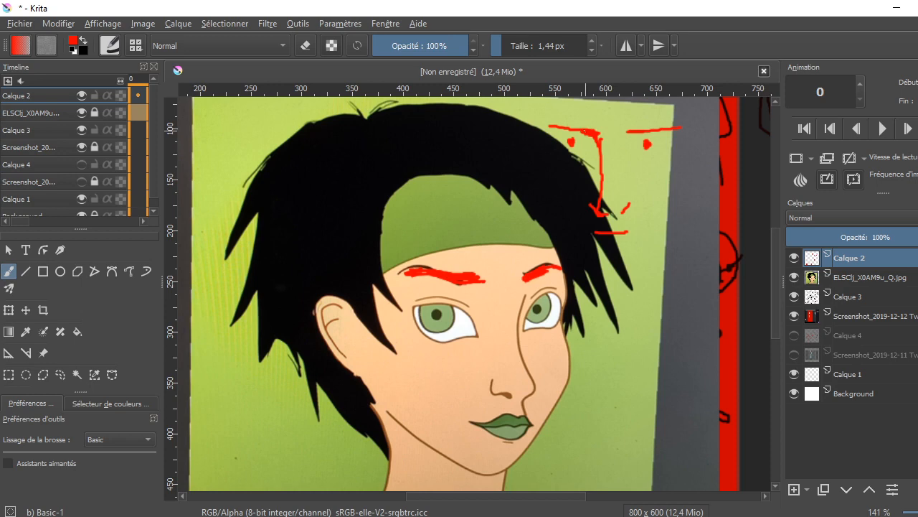
pyautogui.moveTo(629, 135); pyautogui.dragTo(624, 145)
pyautogui.hotkey('ctrl', 'z')
# Mark the inner brow ends, nose line, lip corner and chin on the woman's face in red.
pyautogui.moveTo(533, 279); pyautogui.dragTo(531, 266)
pyautogui.moveTo(485, 281); pyautogui.dragTo(485, 273)
pyautogui.moveTo(528, 384)
pyautogui.mouseDown()
pyautogui.moveTo(513, 384)
pyautogui.moveTo(488, 286)
pyautogui.mouseUp()
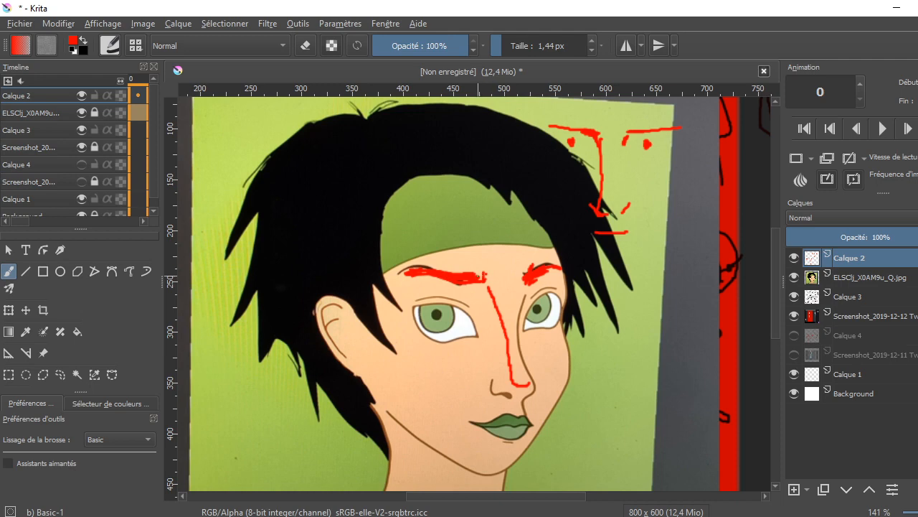
pyautogui.moveTo(491, 260); pyautogui.dragTo(482, 289)
pyautogui.moveTo(529, 429); pyautogui.dragTo(524, 434)
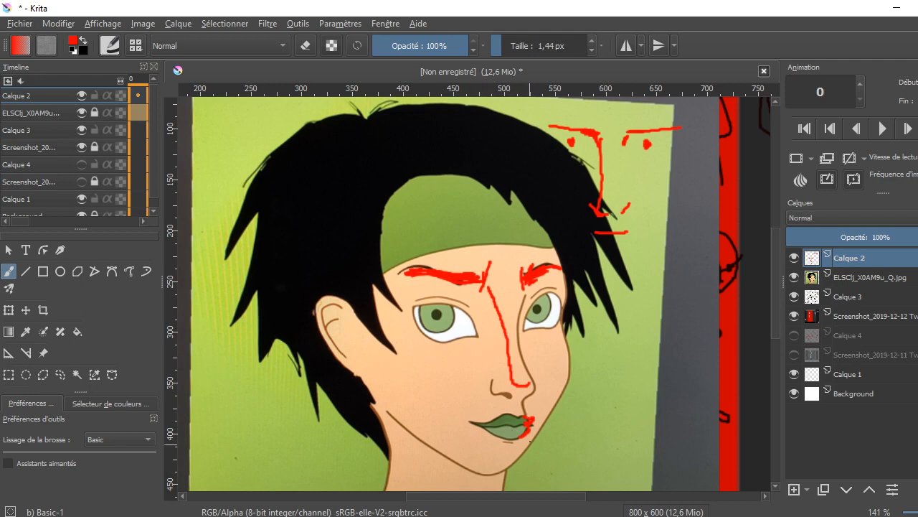
pyautogui.moveTo(531, 439)
pyautogui.mouseDown()
pyautogui.moveTo(499, 474)
pyautogui.moveTo(514, 468)
pyautogui.moveTo(525, 455)
pyautogui.moveTo(486, 473)
pyautogui.mouseUp()
# Sketch a face in profile beside the woman's head with brow bulge, nose, lips, chin, eyebrow and eye.
pyautogui.moveTo(683, 279)
pyautogui.mouseDown()
pyautogui.moveTo(671, 280)
pyautogui.moveTo(676, 302)
pyautogui.moveTo(654, 305)
pyautogui.mouseUp()
pyautogui.click(674, 310)
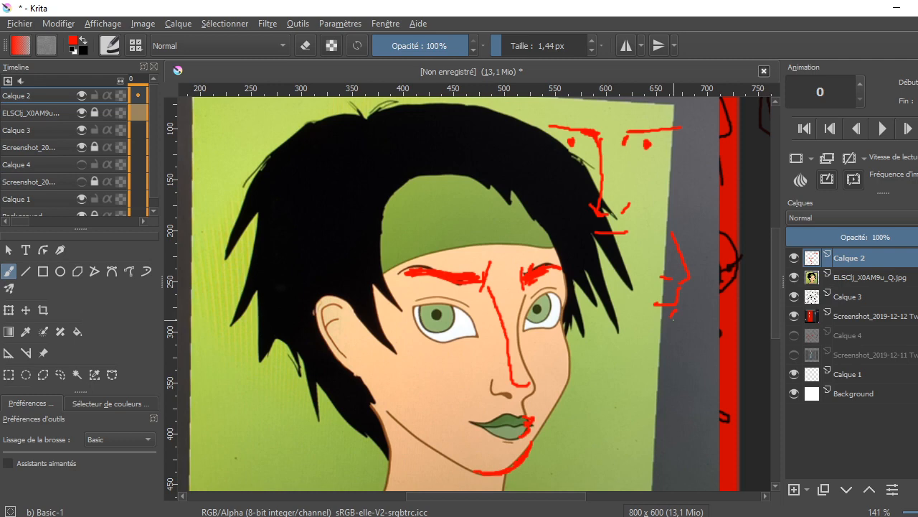
pyautogui.moveTo(664, 348); pyautogui.dragTo(625, 344)
pyautogui.moveTo(670, 321)
pyautogui.mouseDown()
pyautogui.moveTo(660, 360)
pyautogui.moveTo(631, 347)
pyautogui.moveTo(662, 360)
pyautogui.moveTo(621, 355)
pyautogui.mouseUp()
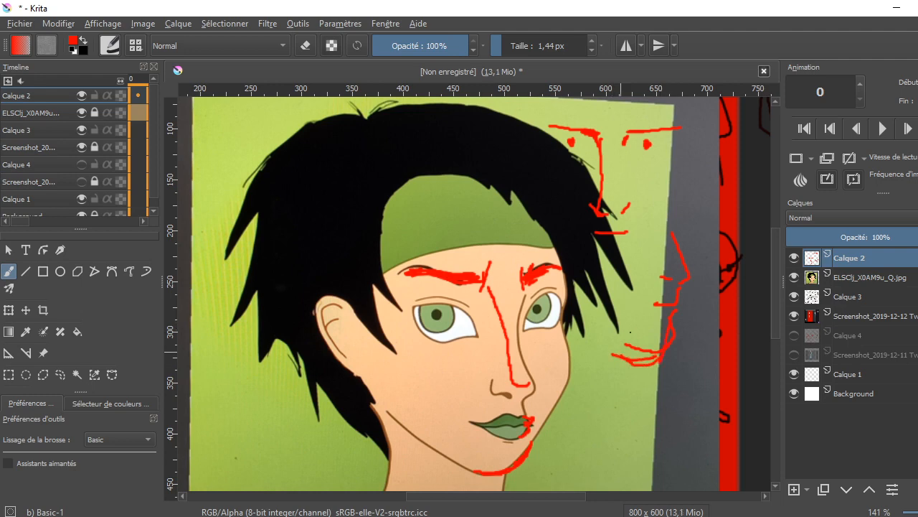
pyautogui.moveTo(674, 203); pyautogui.dragTo(687, 215)
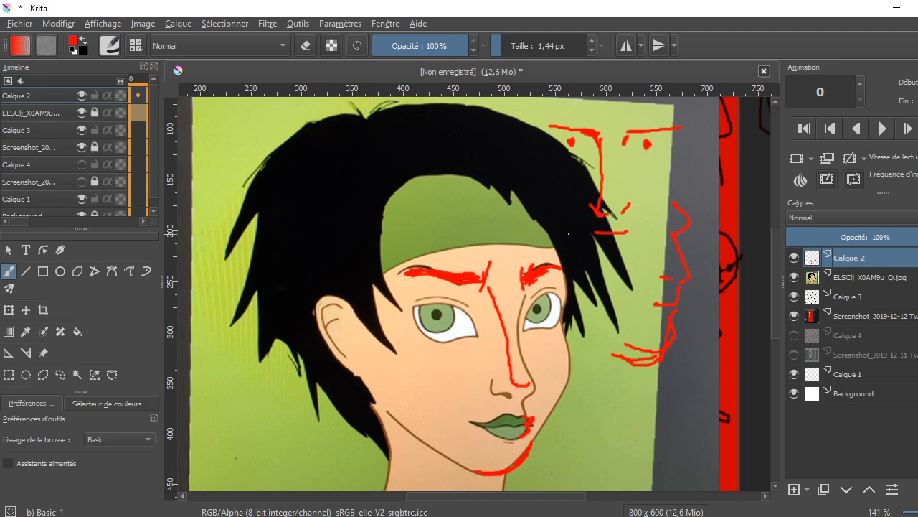
pyautogui.moveTo(636, 210)
pyautogui.mouseDown()
pyautogui.moveTo(671, 223)
pyautogui.moveTo(653, 223)
pyautogui.moveTo(661, 235)
pyautogui.moveTo(654, 239)
pyautogui.moveTo(630, 226)
pyautogui.moveTo(655, 241)
pyautogui.mouseUp()
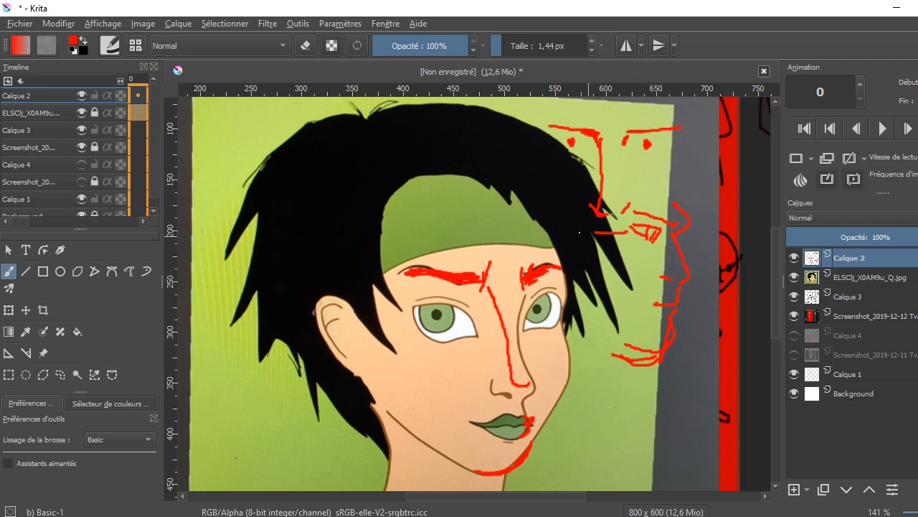
# Add an ear with inner folds and a cheek line to the profile sketch.
pyautogui.moveTo(566, 213)
pyautogui.mouseDown()
pyautogui.moveTo(551, 206)
pyautogui.moveTo(537, 226)
pyautogui.mouseUp()
pyautogui.moveTo(542, 273); pyautogui.dragTo(556, 277)
pyautogui.moveTo(536, 217)
pyautogui.mouseDown()
pyautogui.moveTo(546, 266)
pyautogui.moveTo(606, 280)
pyautogui.mouseUp()
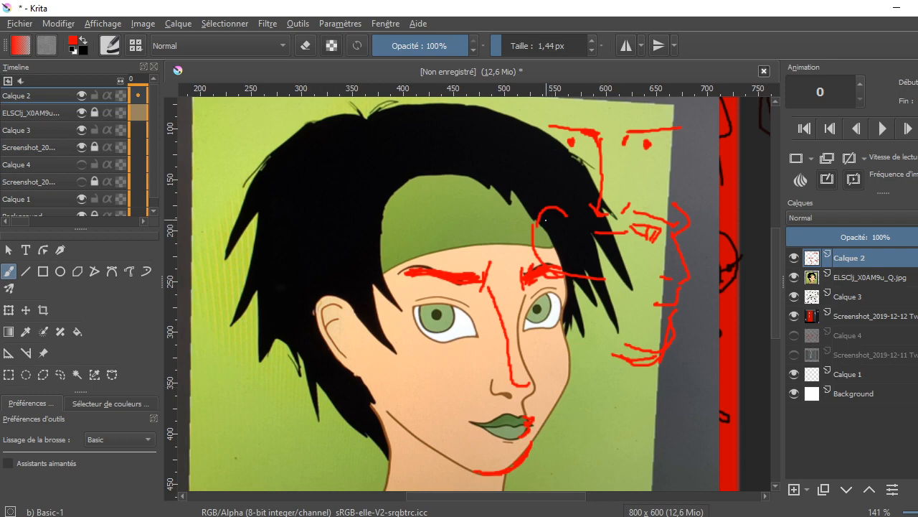
pyautogui.moveTo(545, 218)
pyautogui.mouseDown()
pyautogui.moveTo(557, 242)
pyautogui.moveTo(557, 219)
pyautogui.moveTo(563, 233)
pyautogui.moveTo(556, 257)
pyautogui.moveTo(546, 231)
pyautogui.mouseUp()
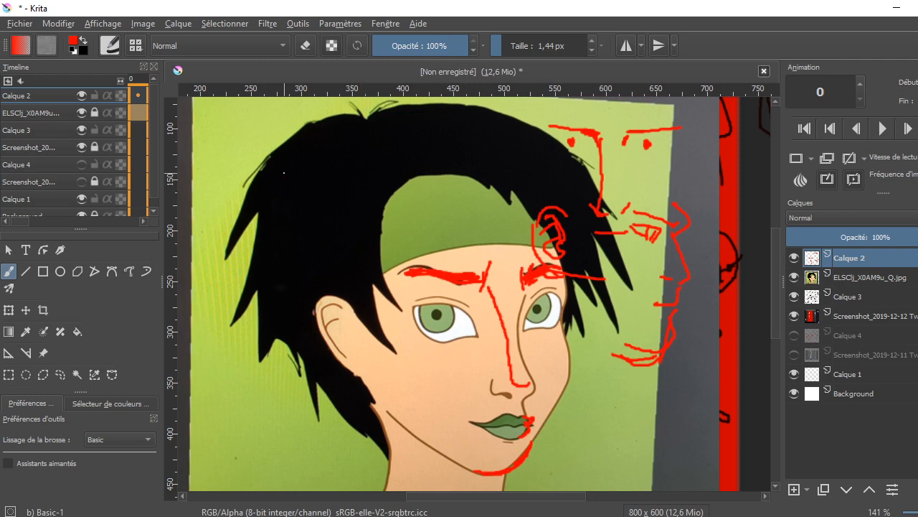
# Draw a separate ear study with an outer rim and inner folds over the woman's black hair.
pyautogui.moveTo(323, 153)
pyautogui.mouseDown()
pyautogui.moveTo(294, 142)
pyautogui.moveTo(280, 173)
pyautogui.moveTo(282, 192)
pyautogui.moveTo(305, 216)
pyautogui.moveTo(326, 208)
pyautogui.mouseUp()
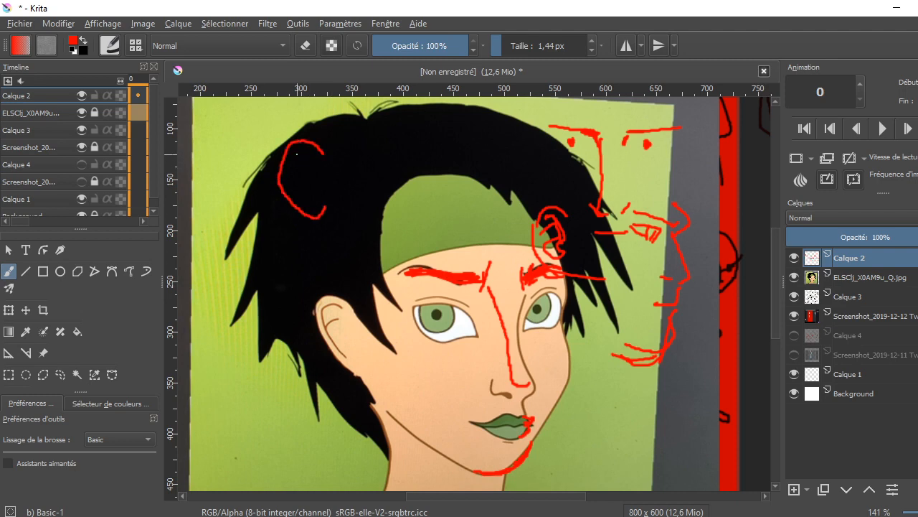
pyautogui.moveTo(295, 156)
pyautogui.mouseDown()
pyautogui.moveTo(303, 149)
pyautogui.moveTo(318, 174)
pyautogui.moveTo(313, 192)
pyautogui.moveTo(302, 193)
pyautogui.moveTo(298, 186)
pyautogui.moveTo(313, 176)
pyautogui.mouseUp()
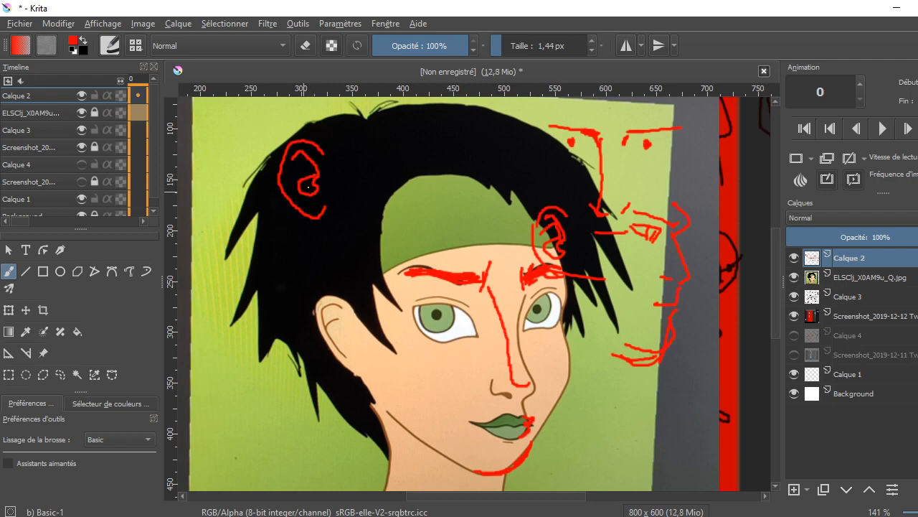
# Add inner folds, a shaded ear canal and a small V-shaped mark to the red ear study over the hair.
pyautogui.moveTo(308, 201); pyautogui.dragTo(312, 205)
pyautogui.moveTo(306, 159); pyautogui.dragTo(295, 167)
pyautogui.moveTo(325, 154)
pyautogui.mouseDown()
pyautogui.moveTo(331, 175)
pyautogui.moveTo(340, 151)
pyautogui.mouseUp()
pyautogui.moveTo(307, 184); pyautogui.dragTo(311, 191)
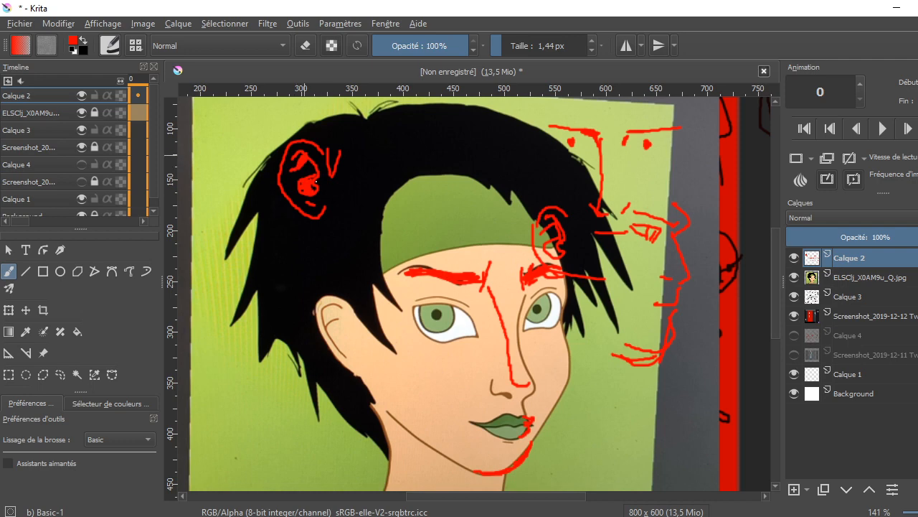
pyautogui.hotkey('ctrl', 'z')
# Trace the rim, inner folds and lobe of the woman's visible ear in red, continuing down to the start of the jaw.
pyautogui.moveTo(349, 311)
pyautogui.mouseDown()
pyautogui.moveTo(316, 299)
pyautogui.moveTo(310, 337)
pyautogui.moveTo(340, 371)
pyautogui.moveTo(360, 375)
pyautogui.mouseUp()
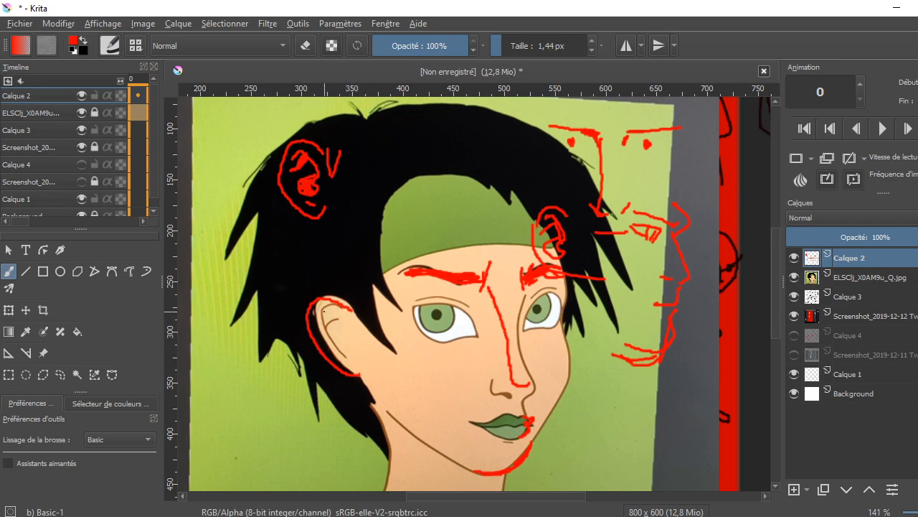
pyautogui.moveTo(318, 310); pyautogui.dragTo(343, 339)
pyautogui.hotkey('ctrl', 'z')
pyautogui.moveTo(318, 308); pyautogui.dragTo(339, 329)
pyautogui.hotkey('ctrl', 'z')
pyautogui.moveTo(321, 305)
pyautogui.mouseDown()
pyautogui.moveTo(346, 327)
pyautogui.moveTo(351, 343)
pyautogui.moveTo(337, 355)
pyautogui.mouseUp()
pyautogui.moveTo(329, 314); pyautogui.dragTo(326, 341)
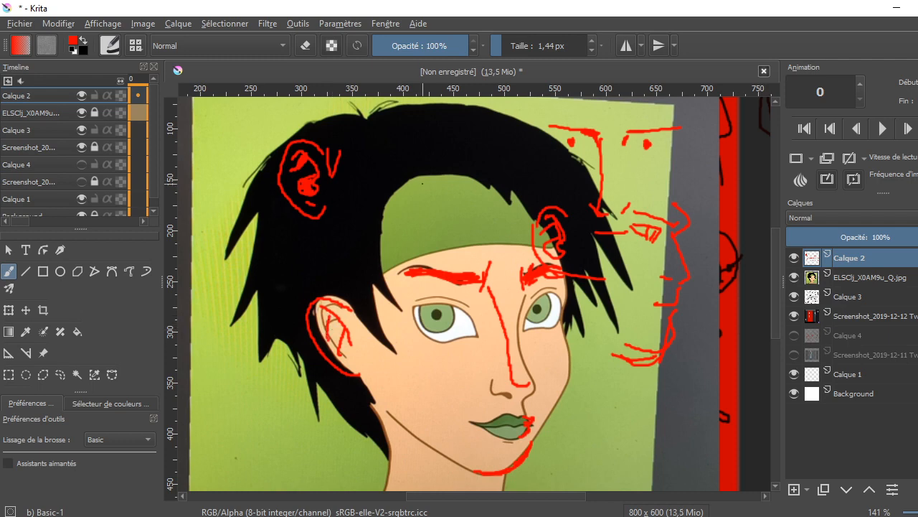
pyautogui.hotkey('ctrl', 'z')
pyautogui.hotkey('ctrl', 'z')
pyautogui.moveTo(330, 339)
pyautogui.mouseDown()
pyautogui.moveTo(341, 326)
pyautogui.moveTo(323, 340)
pyautogui.mouseUp()
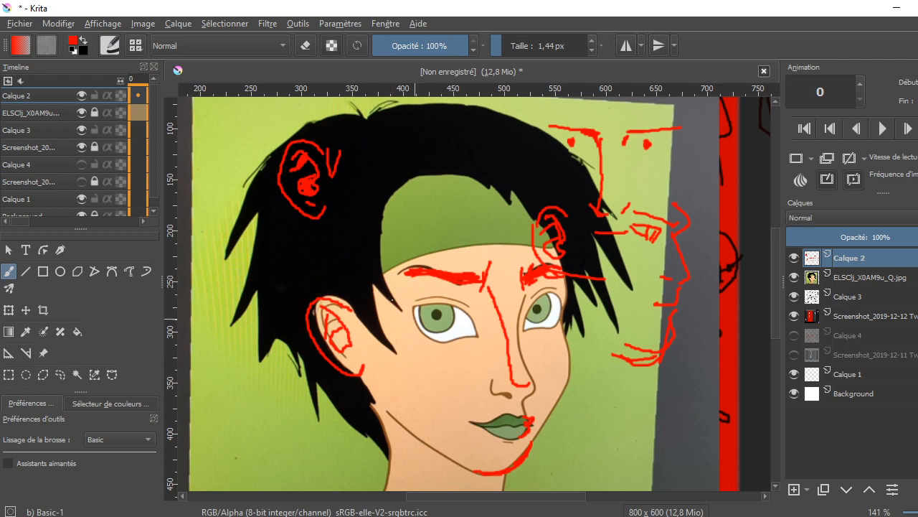
pyautogui.moveTo(366, 368); pyautogui.dragTo(372, 391)
# Sketch a raised red hair contour in several arcs over the top of the head and down its left side.
pyautogui.moveTo(773, 317); pyautogui.dragTo(773, 300)
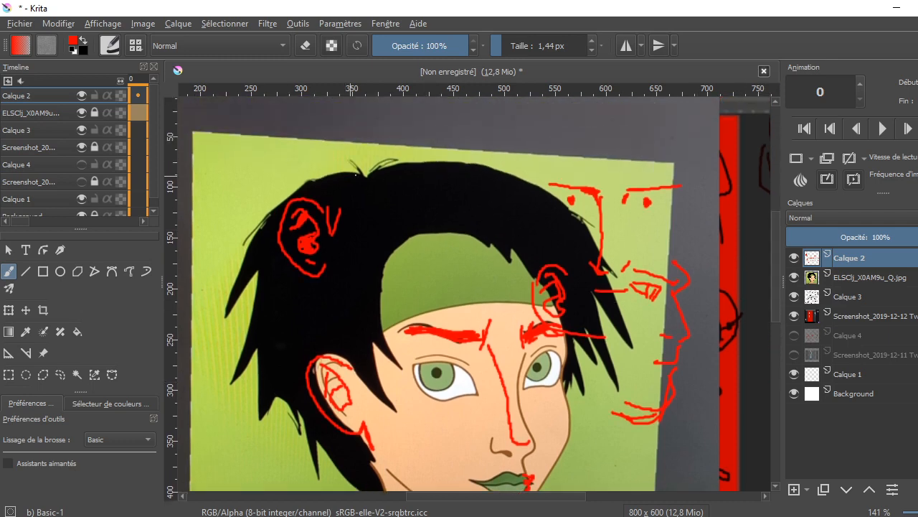
pyautogui.moveTo(365, 167)
pyautogui.mouseDown()
pyautogui.moveTo(357, 172)
pyautogui.moveTo(407, 146)
pyautogui.moveTo(482, 162)
pyautogui.moveTo(517, 183)
pyautogui.mouseUp()
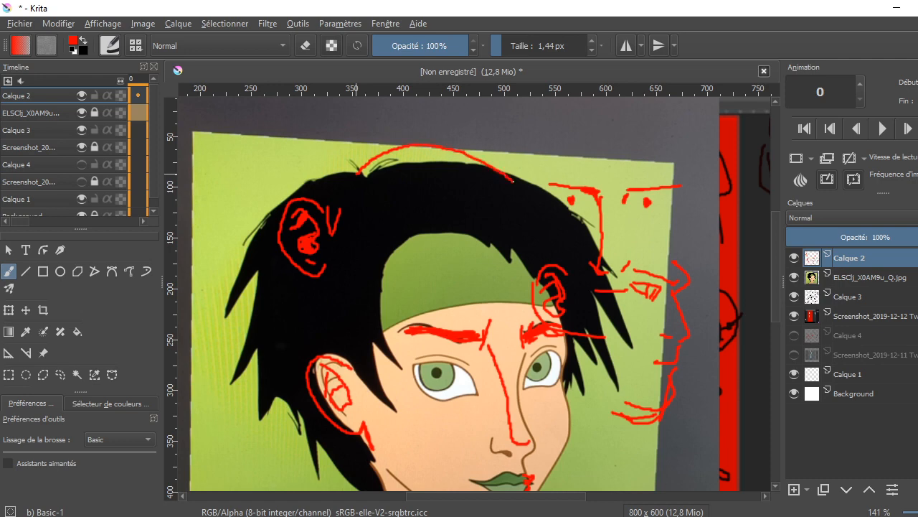
pyautogui.moveTo(587, 219)
pyautogui.mouseDown()
pyautogui.moveTo(558, 185)
pyautogui.moveTo(451, 145)
pyautogui.moveTo(429, 142)
pyautogui.moveTo(361, 173)
pyautogui.mouseUp()
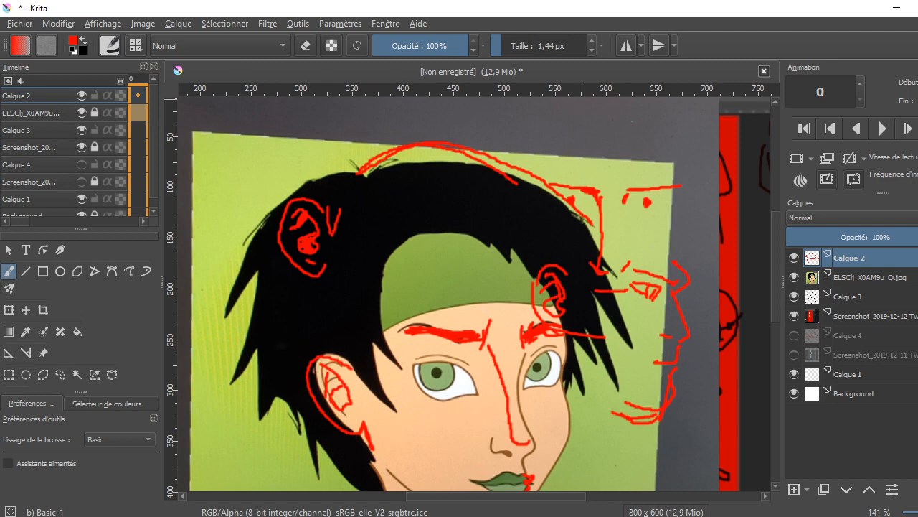
pyautogui.moveTo(356, 174); pyautogui.dragTo(409, 138)
pyautogui.moveTo(466, 132)
pyautogui.mouseDown()
pyautogui.moveTo(545, 174)
pyautogui.moveTo(581, 226)
pyautogui.mouseUp()
pyautogui.moveTo(351, 173)
pyautogui.mouseDown()
pyautogui.moveTo(307, 194)
pyautogui.moveTo(257, 254)
pyautogui.moveTo(245, 284)
pyautogui.mouseUp()
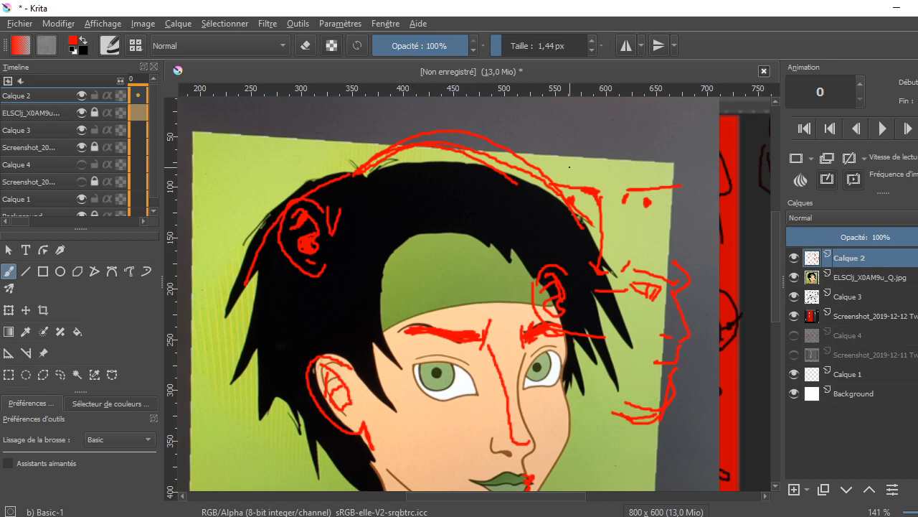
# Set the brush colour to black and hatch the hair volume between the original hair and the raised red contour.
pyautogui.moveTo(776, 224); pyautogui.dragTo(755, 209)
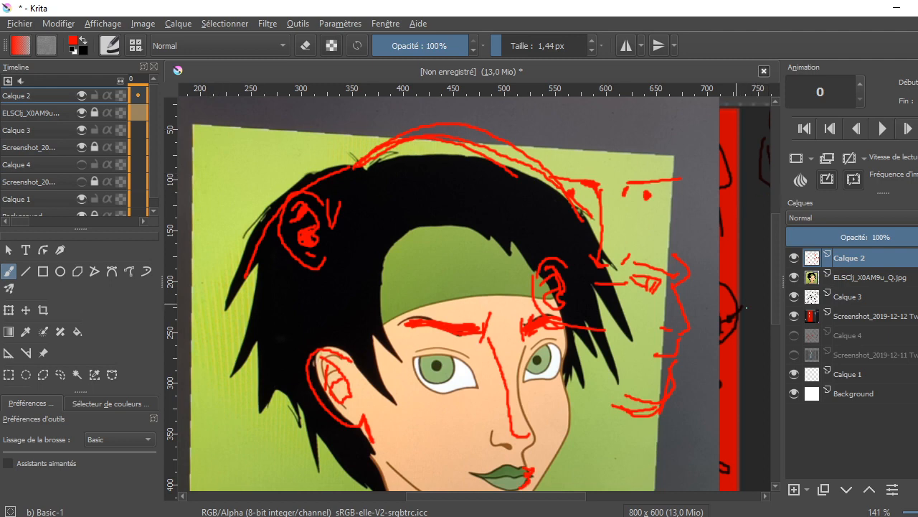
pyautogui.hotkey('ctrl', '-')
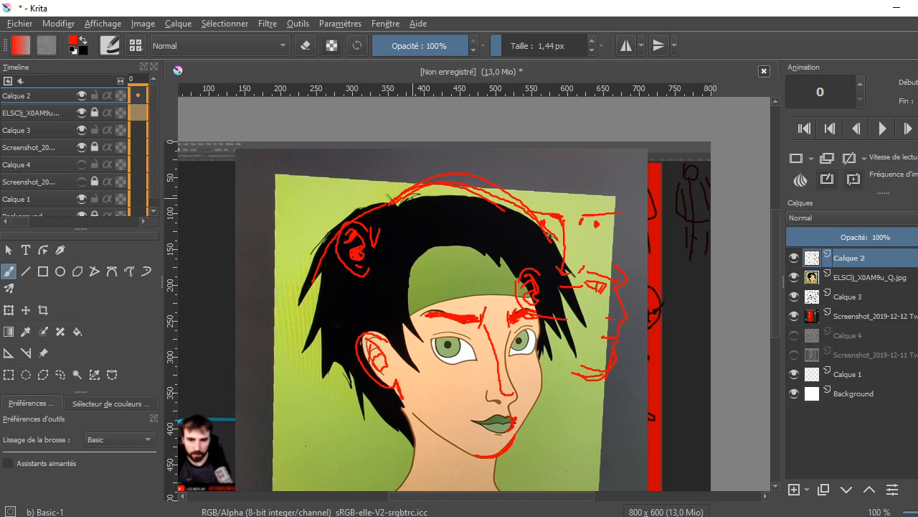
pyautogui.click(74, 45)
pyautogui.click(395, 129)
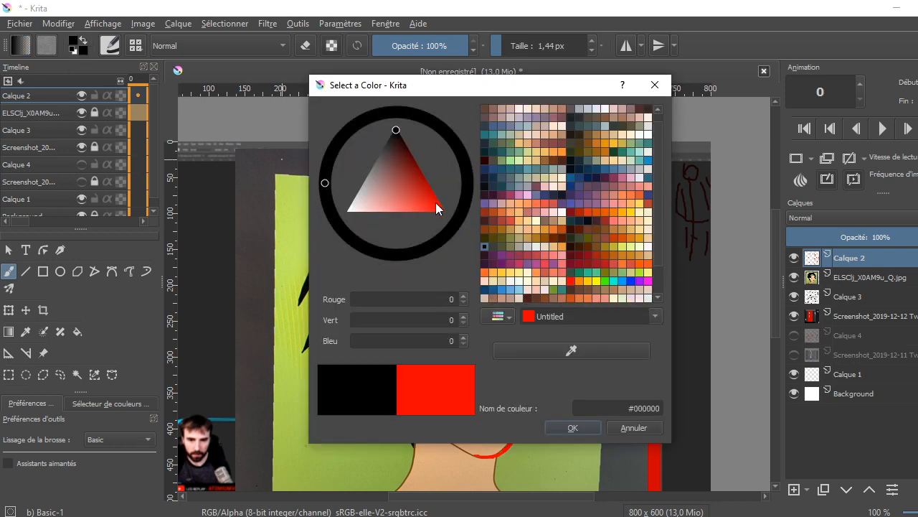
pyautogui.click(596, 429)
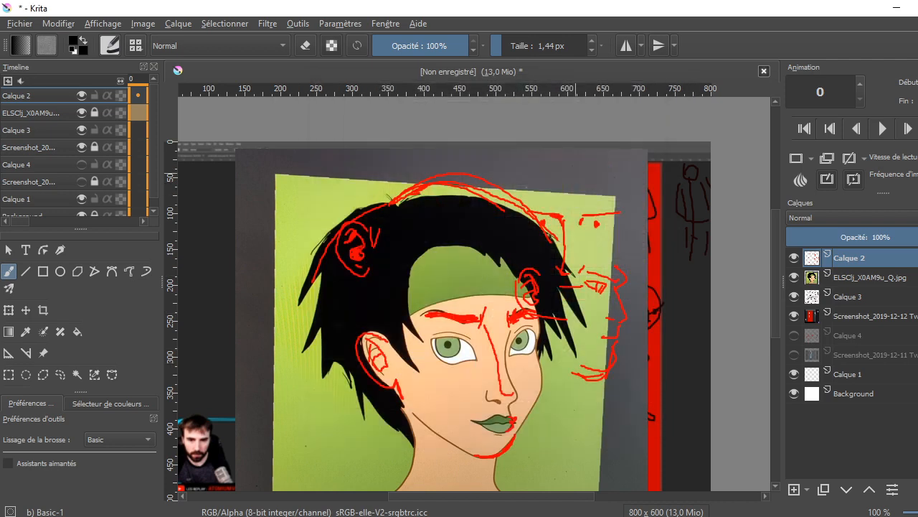
pyautogui.moveTo(447, 191)
pyautogui.mouseDown()
pyautogui.moveTo(397, 202)
pyautogui.moveTo(469, 175)
pyautogui.moveTo(491, 180)
pyautogui.moveTo(473, 193)
pyautogui.moveTo(525, 215)
pyautogui.moveTo(439, 185)
pyautogui.moveTo(390, 204)
pyautogui.moveTo(449, 180)
pyautogui.moveTo(509, 203)
pyautogui.mouseUp()
pyautogui.moveTo(554, 245)
pyautogui.mouseDown()
pyautogui.moveTo(541, 216)
pyautogui.moveTo(494, 181)
pyautogui.moveTo(538, 224)
pyautogui.mouseUp()
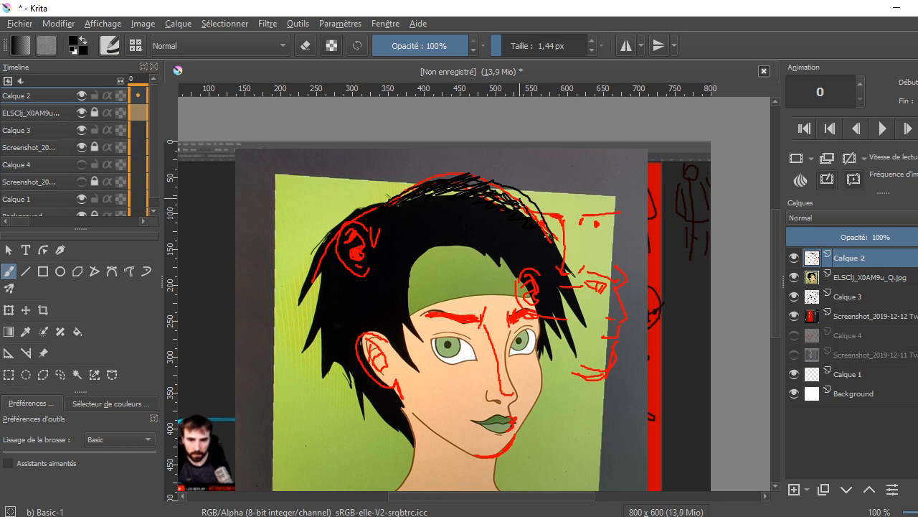
pyautogui.hotkey('ctrl', 'z')
pyautogui.moveTo(464, 189); pyautogui.dragTo(441, 196)
pyautogui.moveTo(446, 190); pyautogui.dragTo(426, 194)
pyautogui.moveTo(485, 184)
pyautogui.mouseDown()
pyautogui.moveTo(467, 189)
pyautogui.moveTo(496, 200)
pyautogui.mouseUp()
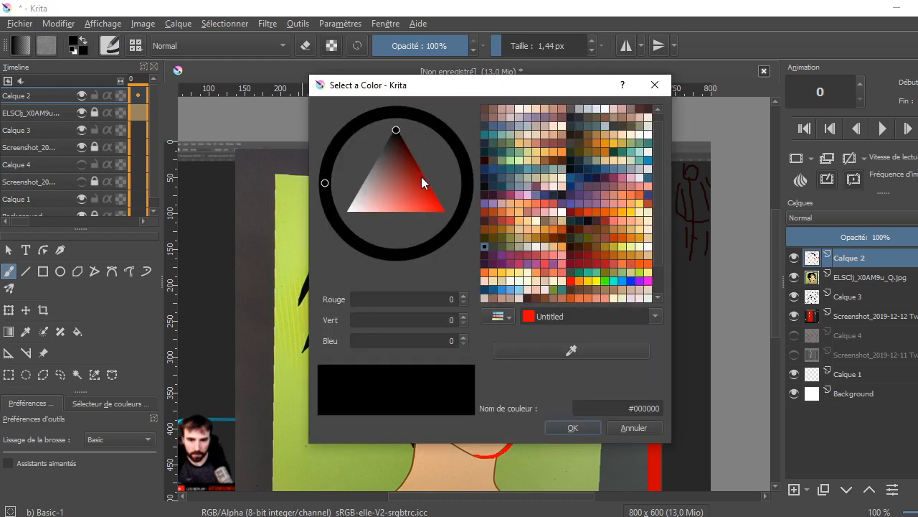
# Set the brush colour to dark red and draw the skull outline beneath the hair from ear to ear.
pyautogui.click(421, 177)
pyautogui.click(574, 428)
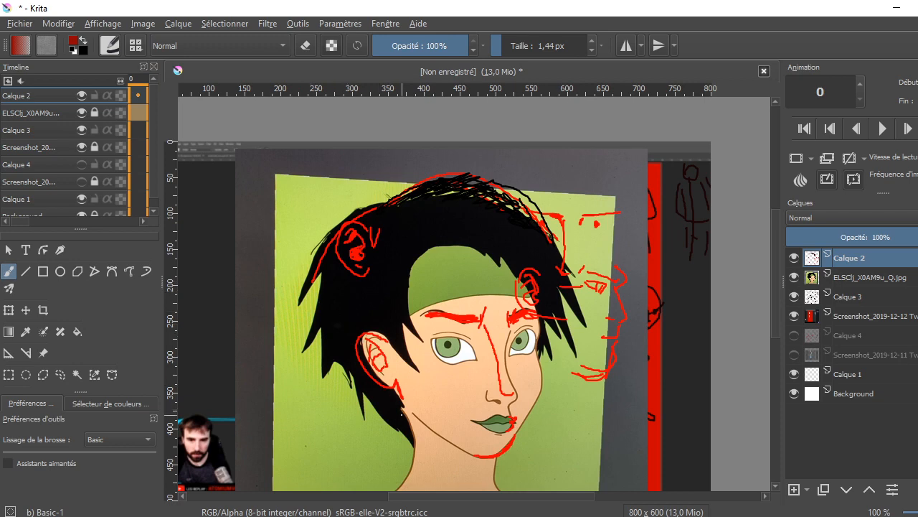
pyautogui.moveTo(359, 332)
pyautogui.mouseDown()
pyautogui.moveTo(356, 246)
pyautogui.moveTo(407, 202)
pyautogui.moveTo(454, 196)
pyautogui.mouseUp()
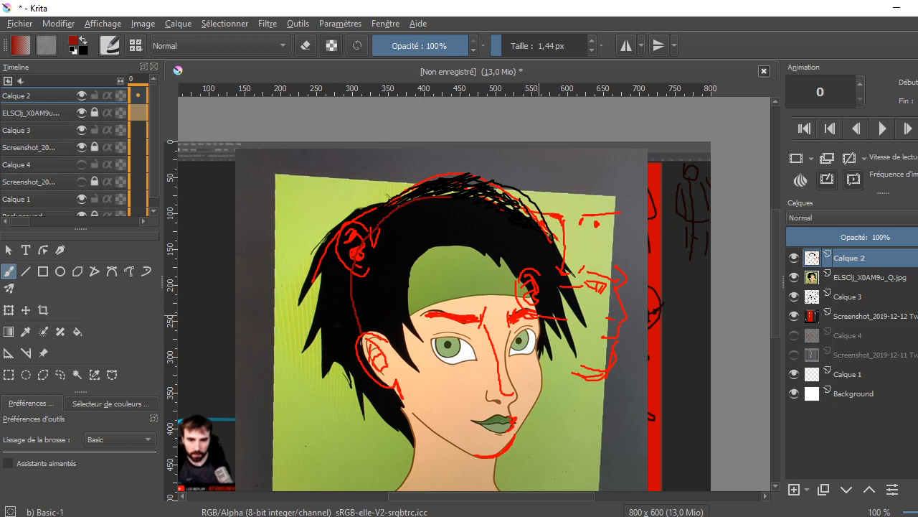
pyautogui.moveTo(530, 264)
pyautogui.mouseDown()
pyautogui.moveTo(496, 221)
pyautogui.moveTo(463, 203)
pyautogui.mouseUp()
# Set the brush colour to near-black and sketch large spiky hair locks projecting from both sides and the top of the head.
pyautogui.click(75, 43)
pyautogui.moveTo(390, 148); pyautogui.dragTo(407, 157)
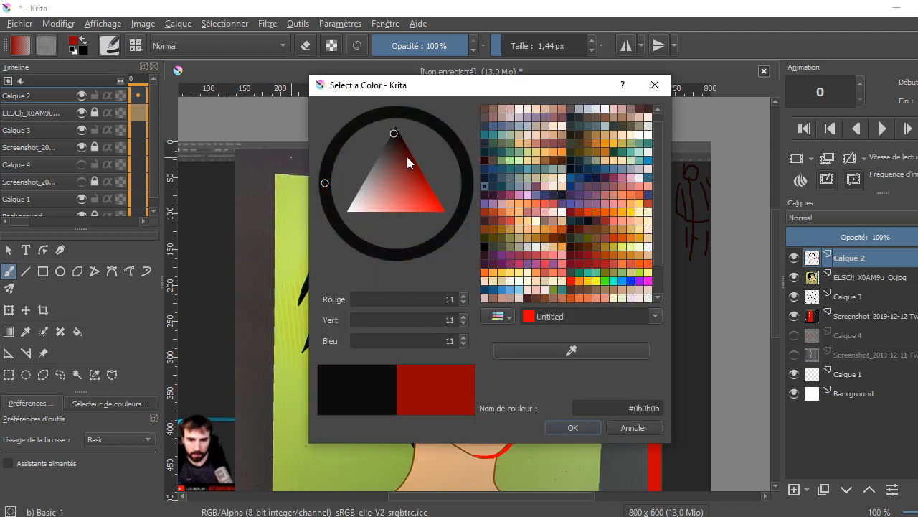
pyautogui.click(574, 428)
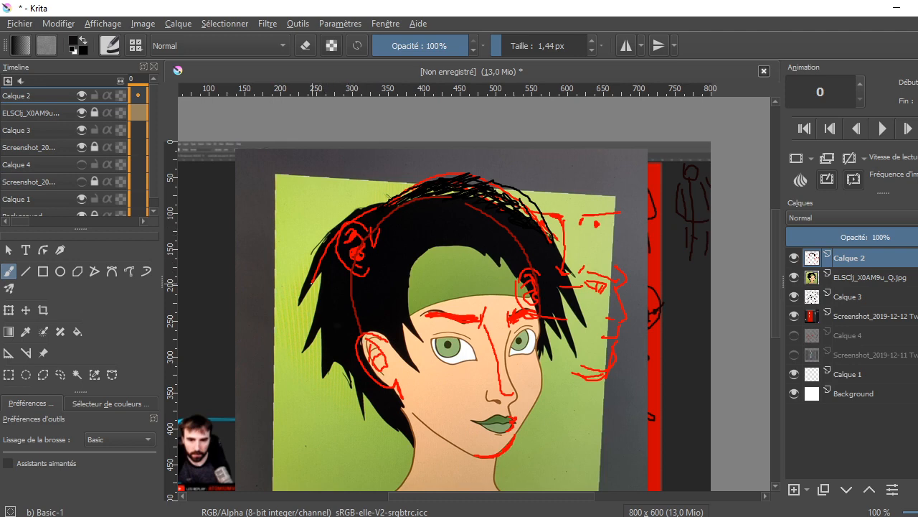
pyautogui.moveTo(305, 290)
pyautogui.mouseDown()
pyautogui.moveTo(260, 350)
pyautogui.moveTo(294, 337)
pyautogui.moveTo(255, 373)
pyautogui.moveTo(264, 385)
pyautogui.moveTo(334, 373)
pyautogui.moveTo(287, 412)
pyautogui.moveTo(358, 393)
pyautogui.mouseUp()
pyautogui.moveTo(310, 276)
pyautogui.mouseDown()
pyautogui.moveTo(335, 214)
pyautogui.moveTo(350, 209)
pyautogui.moveTo(390, 147)
pyautogui.moveTo(397, 142)
pyautogui.moveTo(402, 160)
pyautogui.moveTo(433, 141)
pyautogui.mouseUp()
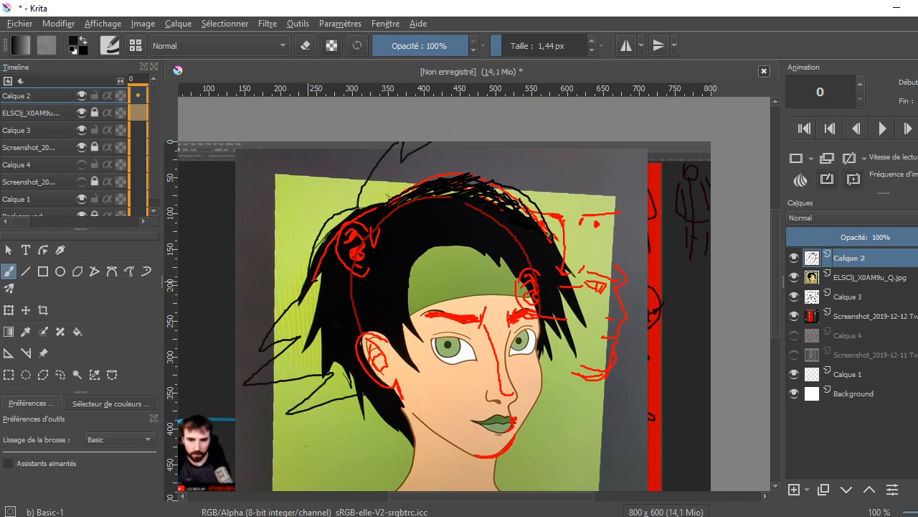
pyautogui.moveTo(555, 148)
pyautogui.mouseDown()
pyautogui.moveTo(531, 205)
pyautogui.moveTo(592, 207)
pyautogui.moveTo(564, 255)
pyautogui.moveTo(616, 285)
pyautogui.moveTo(566, 323)
pyautogui.mouseUp()
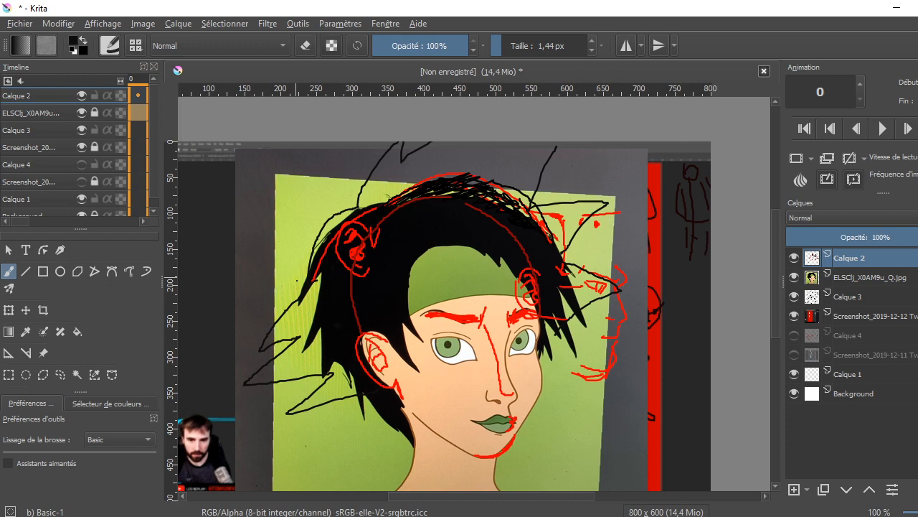
pyautogui.moveTo(300, 294); pyautogui.dragTo(287, 295)
pyautogui.moveTo(528, 211); pyautogui.dragTo(567, 182)
# Draw a black lock down over the headband and trace the jagged hairline along the headband's upper edge.
pyautogui.hotkey('ctrl', '+')
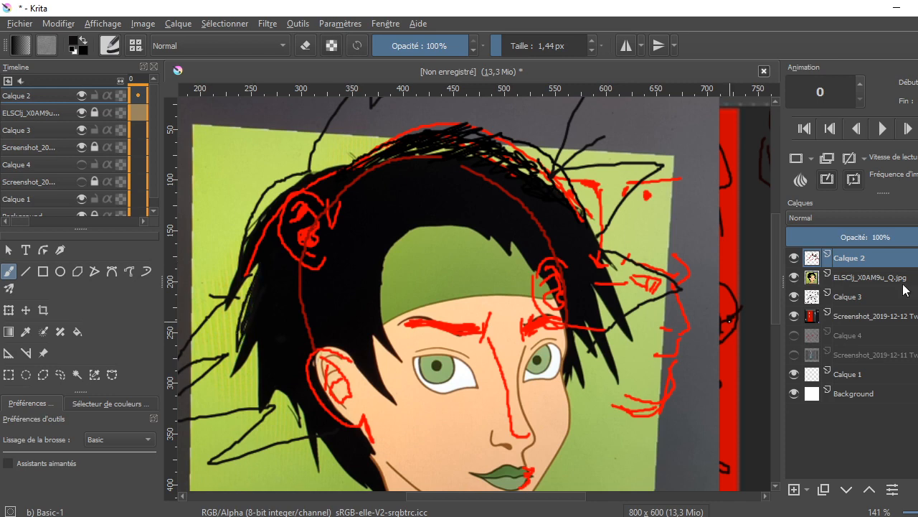
pyautogui.scroll(-2, 774, 291)
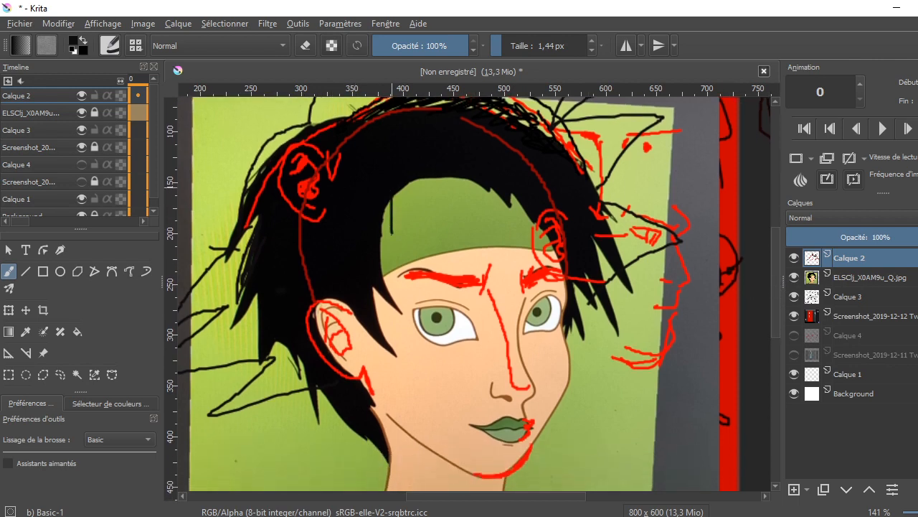
pyautogui.moveTo(394, 192); pyautogui.dragTo(403, 278)
pyautogui.moveTo(393, 195); pyautogui.dragTo(394, 226)
pyautogui.moveTo(404, 185)
pyautogui.mouseDown()
pyautogui.moveTo(451, 172)
pyautogui.moveTo(419, 187)
pyautogui.mouseUp()
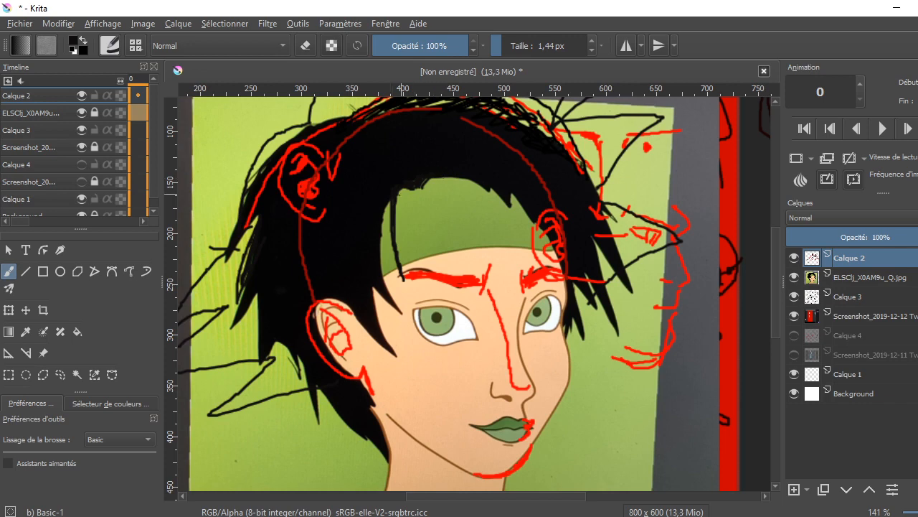
pyautogui.moveTo(402, 194); pyautogui.dragTo(467, 182)
pyautogui.moveTo(454, 180); pyautogui.dragTo(485, 189)
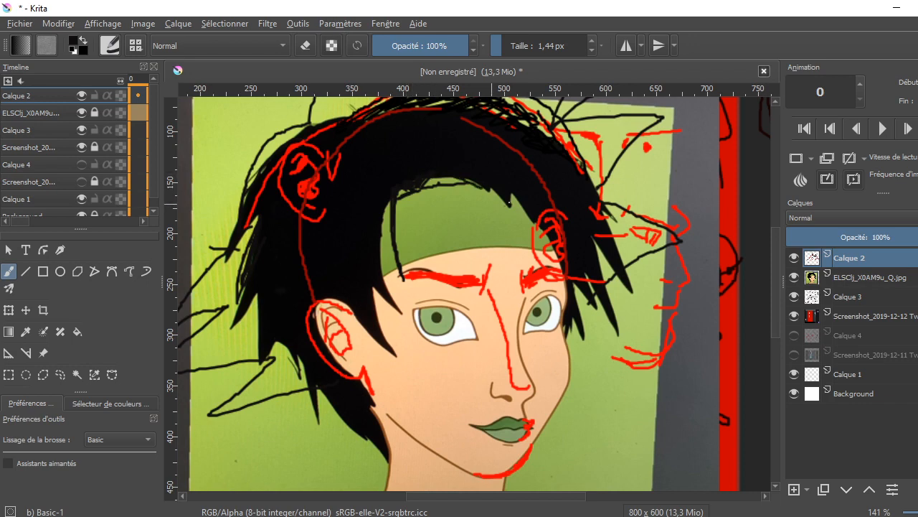
# Add pointed black hair strands in front of the ear, at the nape and along both sides of the head.
pyautogui.moveTo(372, 292)
pyautogui.mouseDown()
pyautogui.moveTo(384, 364)
pyautogui.moveTo(378, 349)
pyautogui.mouseUp()
pyautogui.moveTo(359, 319)
pyautogui.mouseDown()
pyautogui.moveTo(370, 351)
pyautogui.moveTo(366, 344)
pyautogui.mouseUp()
pyautogui.moveTo(352, 311); pyautogui.dragTo(358, 332)
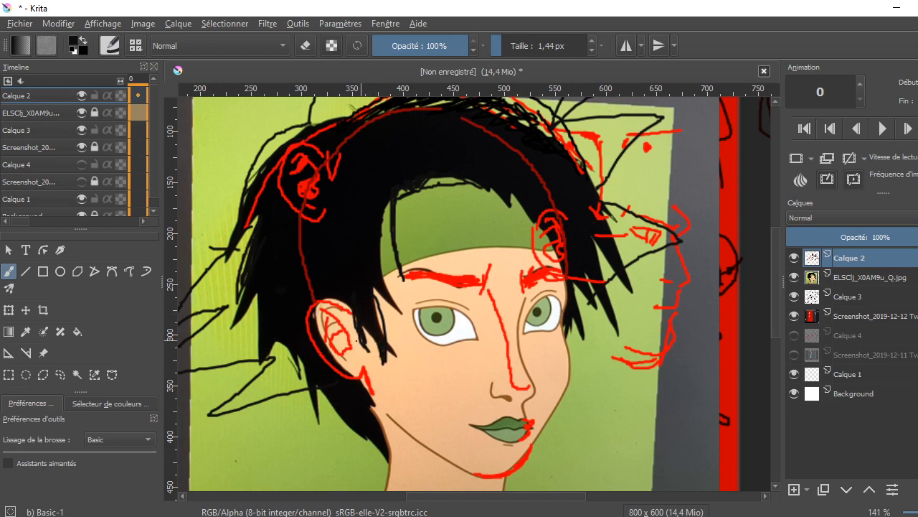
pyautogui.moveTo(277, 343)
pyautogui.mouseDown()
pyautogui.moveTo(296, 393)
pyautogui.moveTo(283, 350)
pyautogui.mouseUp()
pyautogui.moveTo(333, 403); pyautogui.dragTo(358, 441)
pyautogui.moveTo(318, 389)
pyautogui.mouseDown()
pyautogui.moveTo(320, 423)
pyautogui.moveTo(317, 408)
pyautogui.mouseUp()
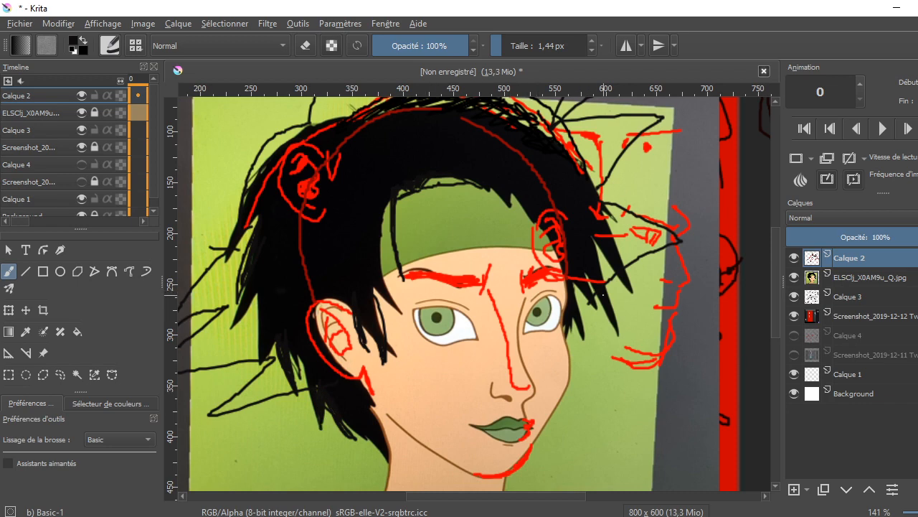
pyautogui.moveTo(593, 238)
pyautogui.mouseDown()
pyautogui.moveTo(614, 285)
pyautogui.moveTo(603, 230)
pyautogui.moveTo(604, 279)
pyautogui.moveTo(602, 251)
pyautogui.moveTo(579, 312)
pyautogui.moveTo(581, 350)
pyautogui.moveTo(581, 324)
pyautogui.mouseUp()
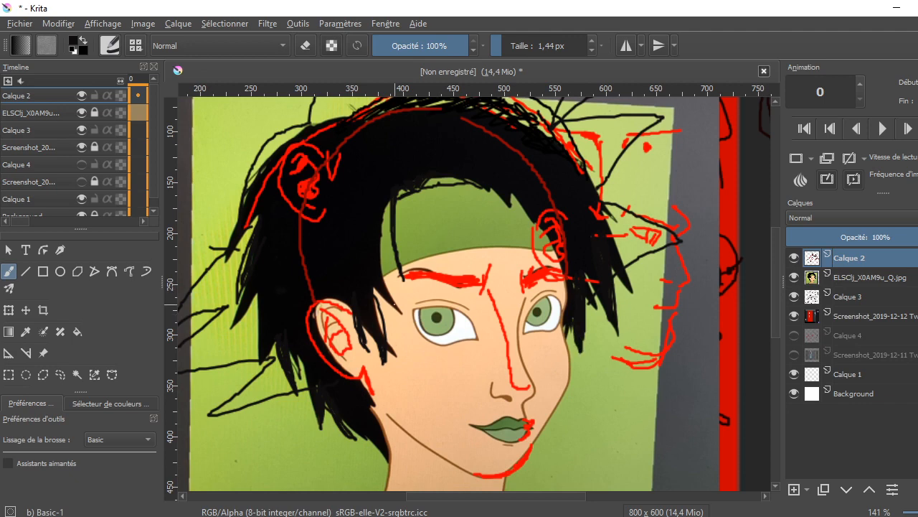
pyautogui.hotkey('ctrl', 'z')
pyautogui.moveTo(260, 304)
pyautogui.mouseDown()
pyautogui.moveTo(246, 360)
pyautogui.moveTo(247, 351)
pyautogui.mouseUp()
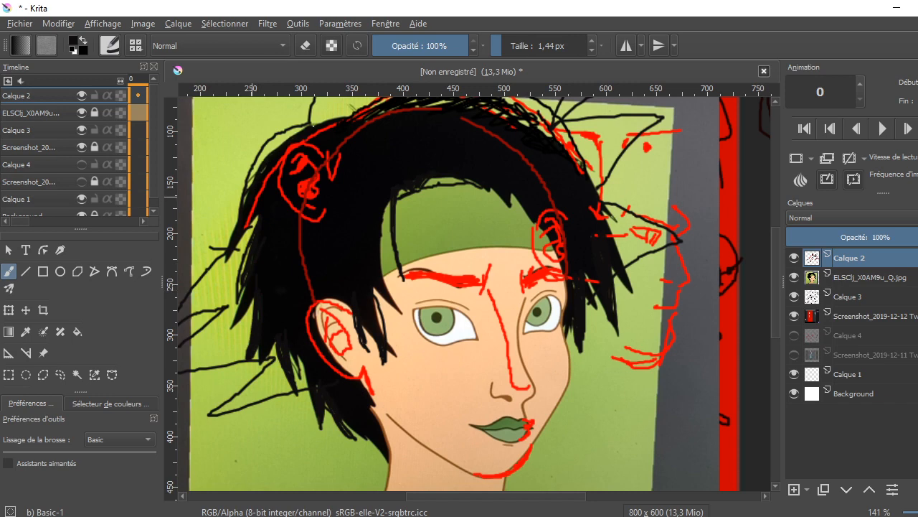
# Hatch more black strands across the crown and down the right side of the hair.
pyautogui.moveTo(774, 283); pyautogui.dragTo(778, 249)
pyautogui.moveTo(339, 233); pyautogui.dragTo(414, 190)
pyautogui.moveTo(357, 222)
pyautogui.mouseDown()
pyautogui.moveTo(420, 197)
pyautogui.moveTo(409, 201)
pyautogui.mouseUp()
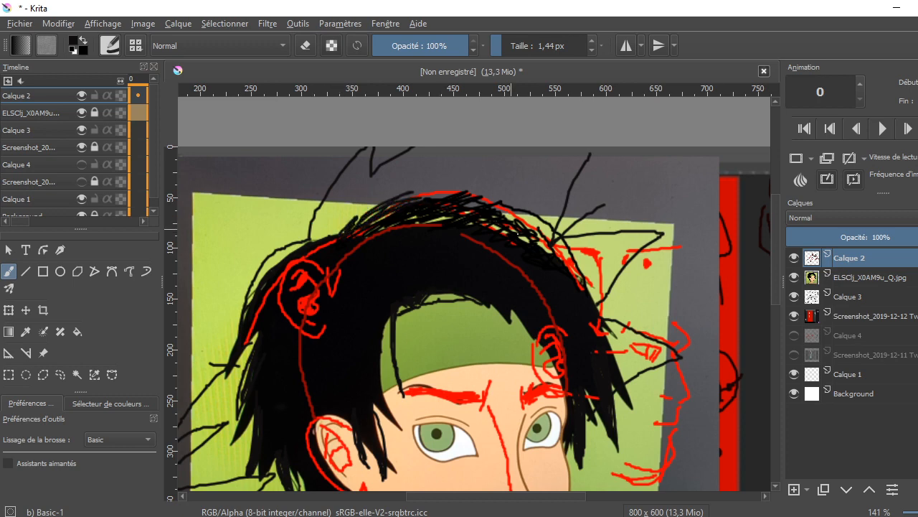
pyautogui.moveTo(515, 213); pyautogui.dragTo(604, 275)
pyautogui.moveTo(562, 250)
pyautogui.mouseDown()
pyautogui.moveTo(607, 278)
pyautogui.moveTo(593, 272)
pyautogui.mouseUp()
pyautogui.moveTo(521, 225); pyautogui.dragTo(577, 259)
pyautogui.moveTo(460, 211); pyautogui.dragTo(471, 215)
pyautogui.moveTo(411, 218); pyautogui.dragTo(491, 225)
pyautogui.moveTo(593, 295); pyautogui.dragTo(627, 336)
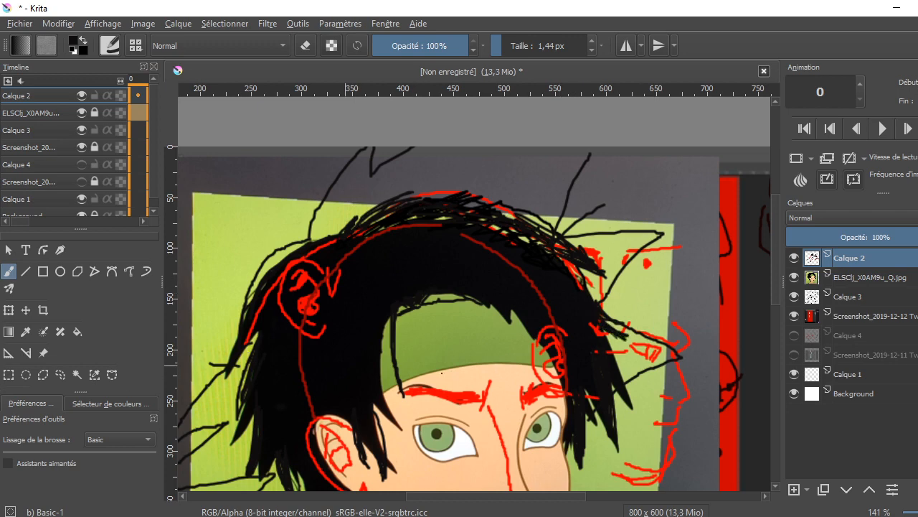
# Paint both of the woman's eyebrows black over the red brow marks.
pyautogui.scroll(-3, 772, 273)
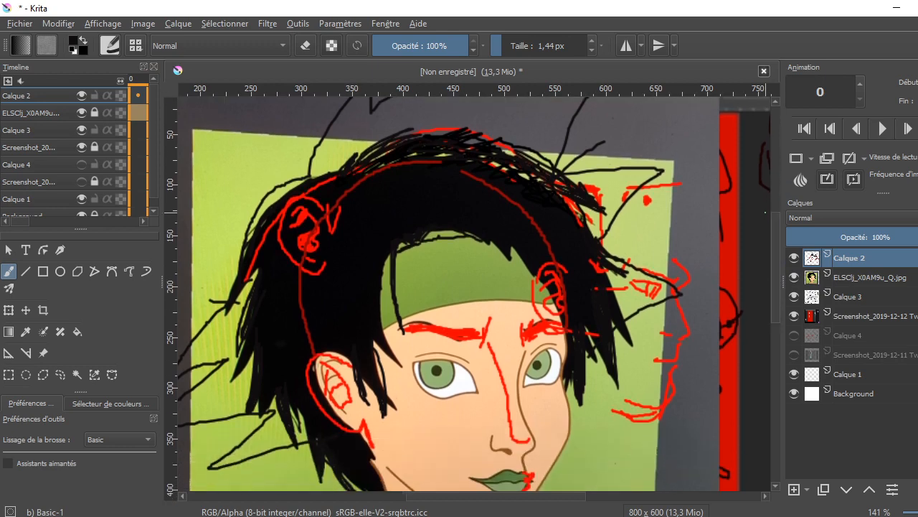
pyautogui.moveTo(410, 330); pyautogui.dragTo(474, 332)
pyautogui.moveTo(412, 330); pyautogui.dragTo(418, 330)
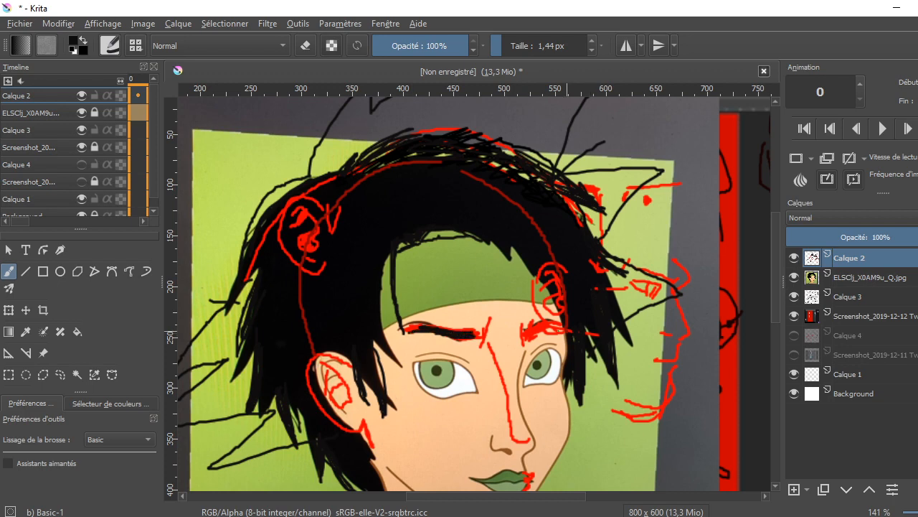
pyautogui.moveTo(528, 336); pyautogui.dragTo(558, 323)
# Set the brush colour to the near-white #efefef.
pyautogui.scroll(-1, 772, 288)
pyautogui.scroll(-3, 772, 288)
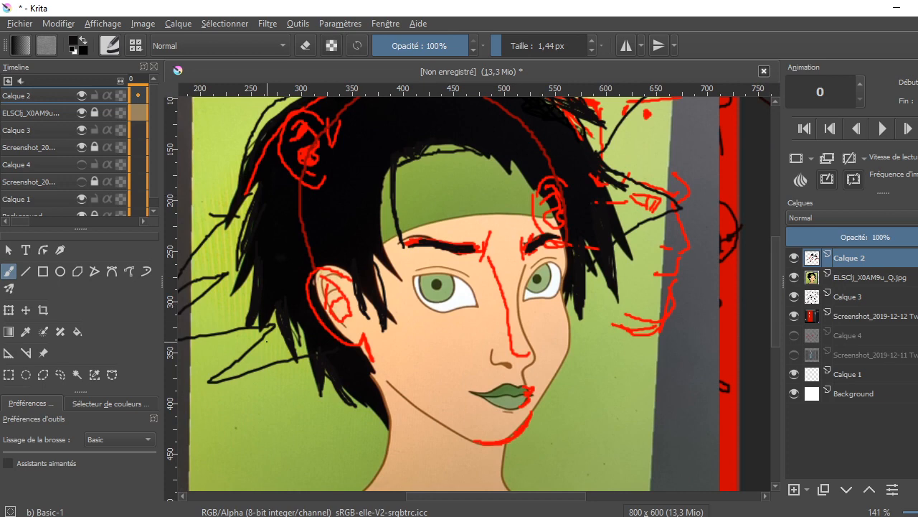
pyautogui.click(73, 42)
pyautogui.moveTo(378, 202); pyautogui.dragTo(351, 205)
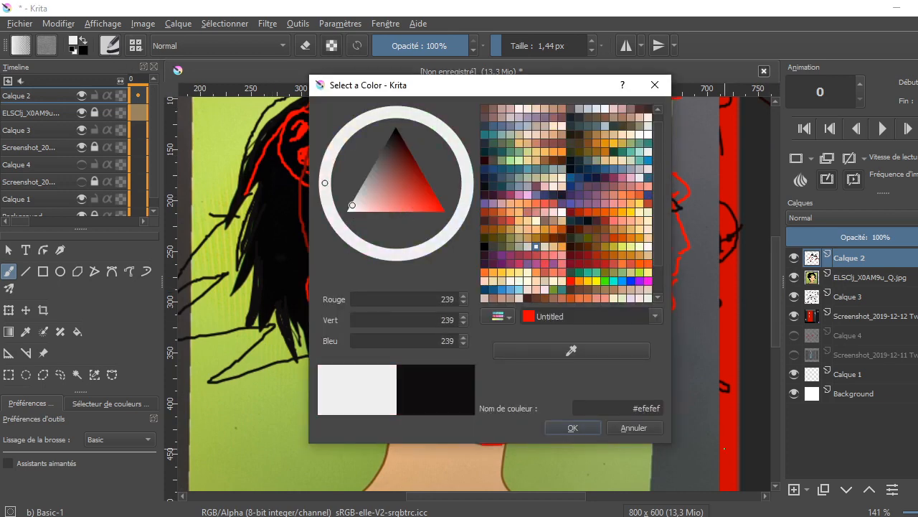
pyautogui.click(592, 426)
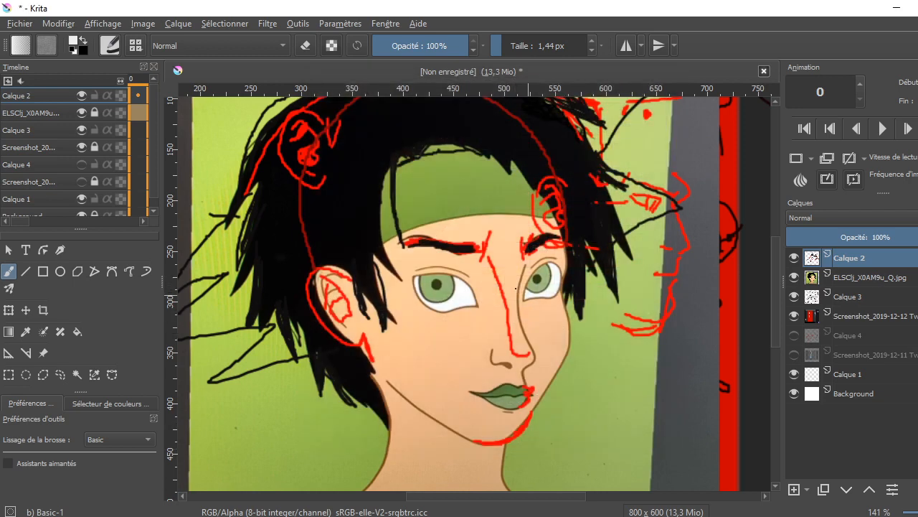
# Paint small near-white light reflections in the irises of both of the woman's eyes.
pyautogui.moveTo(440, 280); pyautogui.dragTo(443, 280)
pyautogui.moveTo(541, 275); pyautogui.dragTo(541, 275)
# Set the brush colour to #0d0d0d and dab dark pupils back into both of the woman's eyes.
pyautogui.click(74, 47)
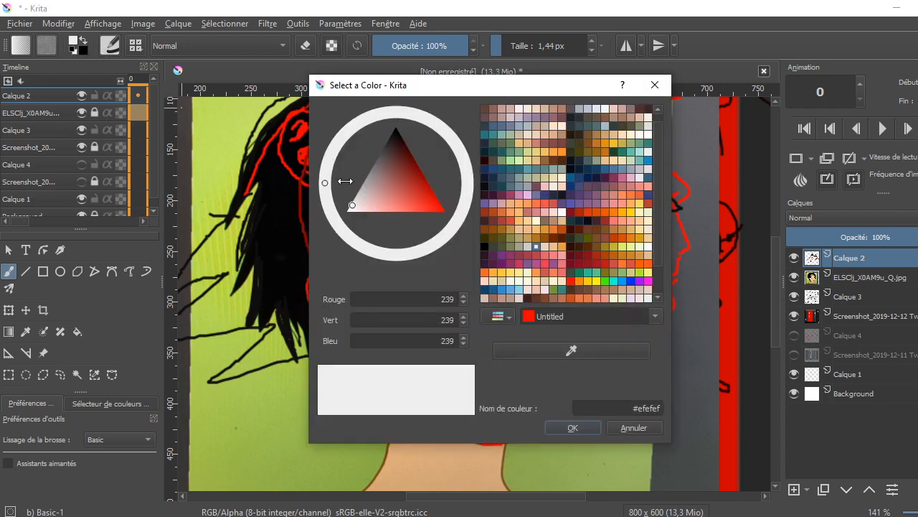
pyautogui.moveTo(415, 177); pyautogui.dragTo(441, 150)
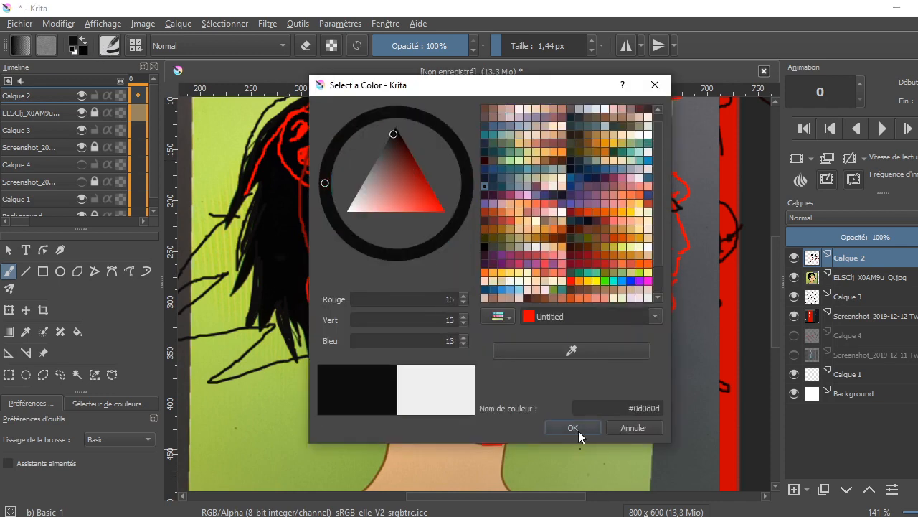
pyautogui.click(578, 429)
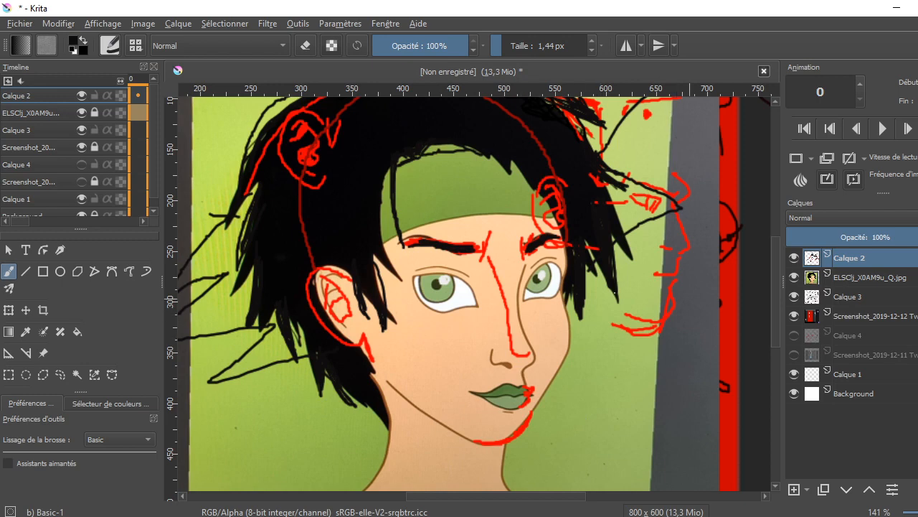
pyautogui.click(437, 284)
pyautogui.click(533, 281)
# Sketch black structure lines over both shoulders and the collar area, with short slanted strokes along both sides of the neck.
pyautogui.hotkey('ctrl', '-')
pyautogui.hotkey('ctrl', '-')
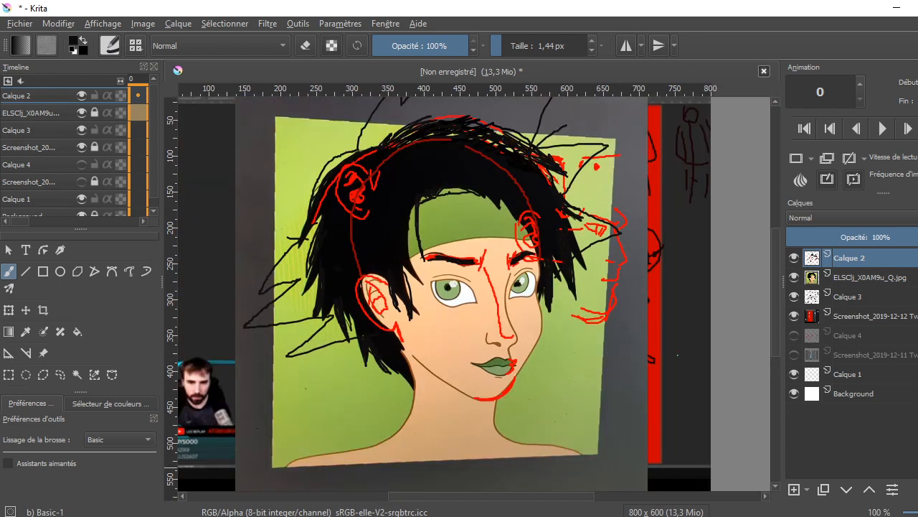
pyautogui.hotkey('ctrl', '+')
pyautogui.moveTo(396, 435); pyautogui.dragTo(450, 460)
pyautogui.moveTo(503, 435)
pyautogui.mouseDown()
pyautogui.moveTo(505, 448)
pyautogui.moveTo(491, 464)
pyautogui.mouseUp()
pyautogui.moveTo(397, 436)
pyautogui.mouseDown()
pyautogui.moveTo(364, 437)
pyautogui.moveTo(358, 449)
pyautogui.mouseUp()
pyautogui.moveTo(496, 419); pyautogui.dragTo(546, 459)
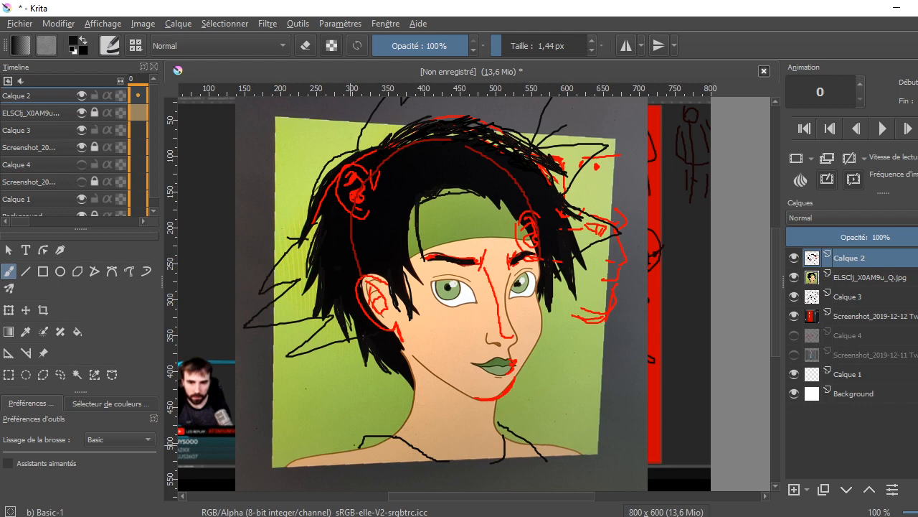
pyautogui.moveTo(364, 448); pyautogui.dragTo(305, 468)
pyautogui.moveTo(436, 425); pyautogui.dragTo(466, 462)
pyautogui.moveTo(493, 404); pyautogui.dragTo(481, 434)
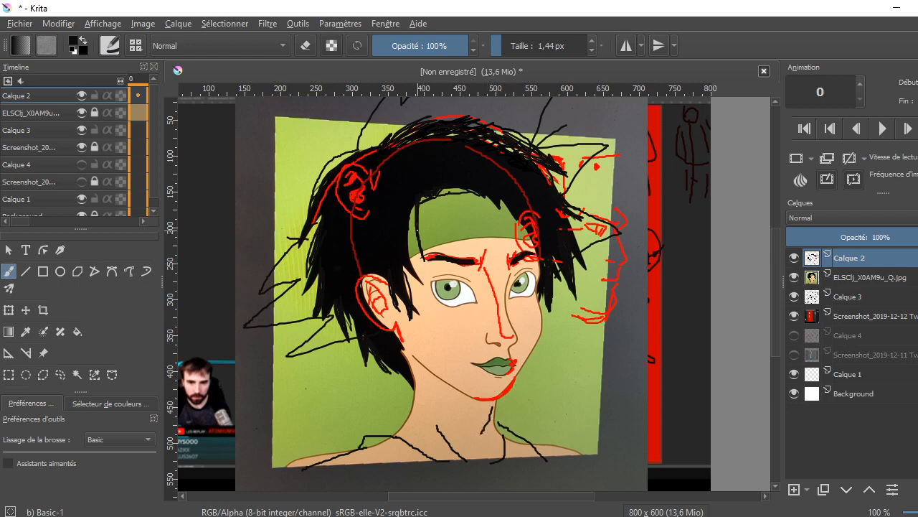
# Mark both ends of the green headband with short black strokes.
pyautogui.moveTo(402, 227); pyautogui.dragTo(435, 211)
pyautogui.moveTo(511, 235); pyautogui.dragTo(531, 230)
# Switch to Streamlabs OBS.
pyautogui.hotkey('alt', 'Tab')
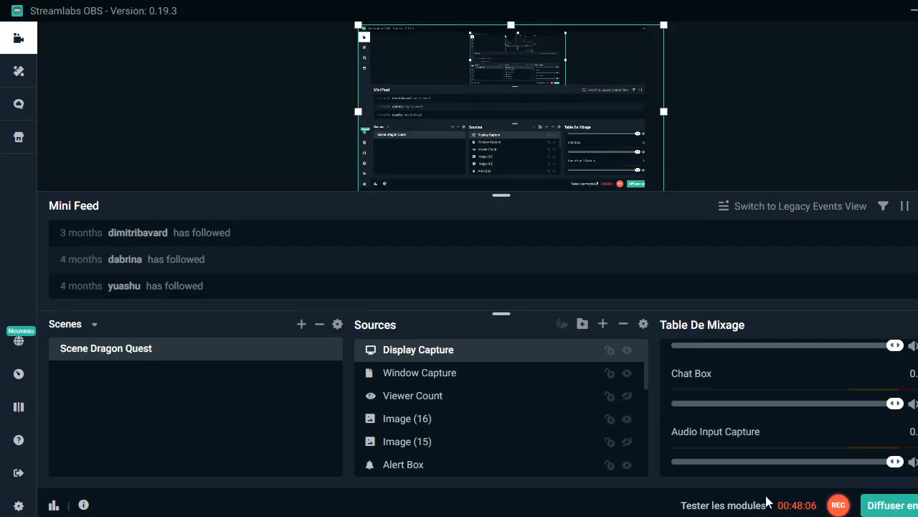